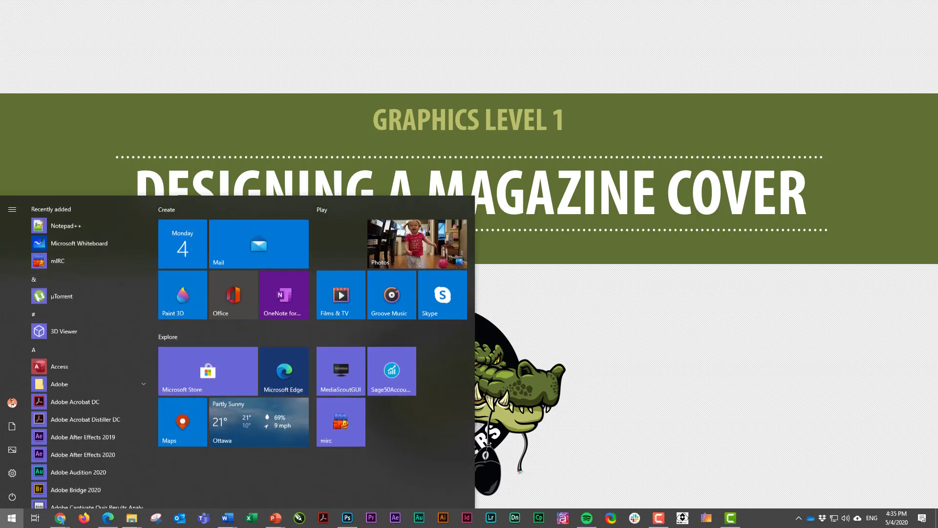
Switch to Photoshop, where the Rolling Stone 2Pac.jpg cover example is open
click(347, 517)
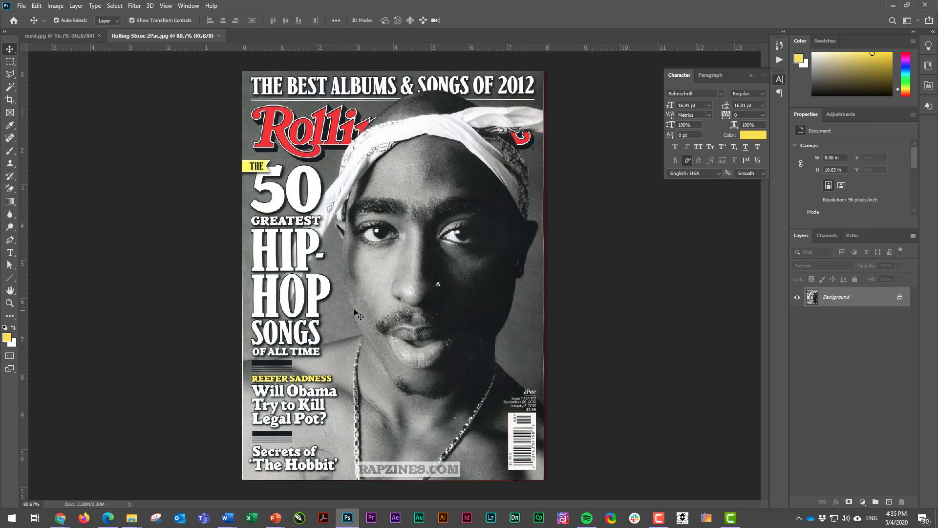
Create Untitled-1, a white 8.5 × 11 inch document at 300 pixels/inch
click(22, 6)
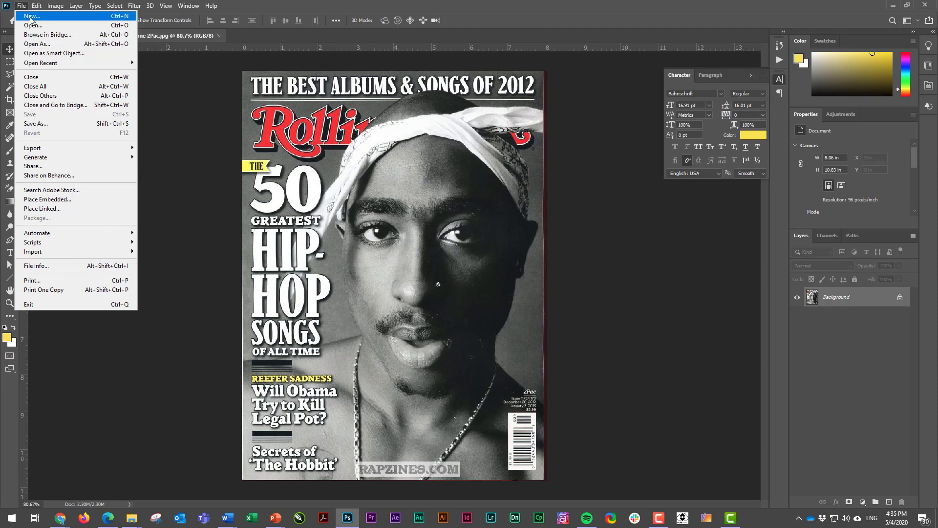
click(31, 16)
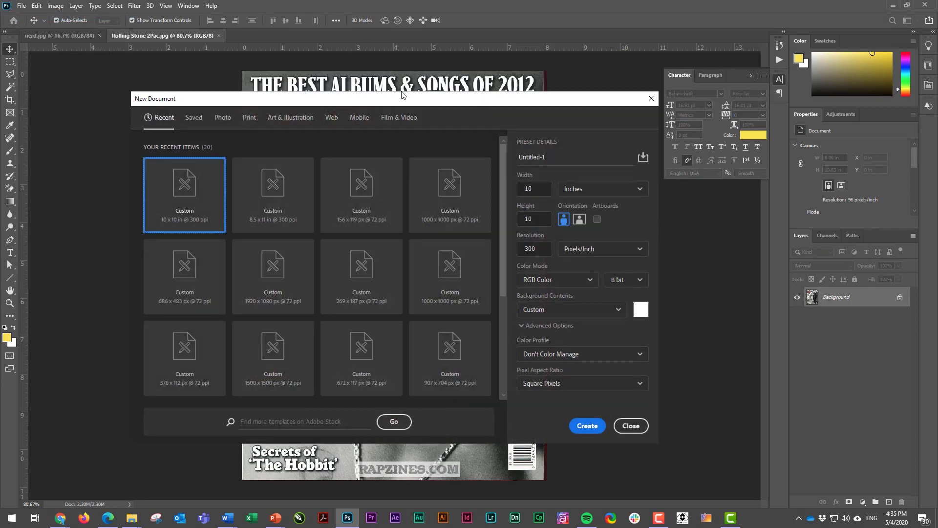
drag(402, 97, 399, 74)
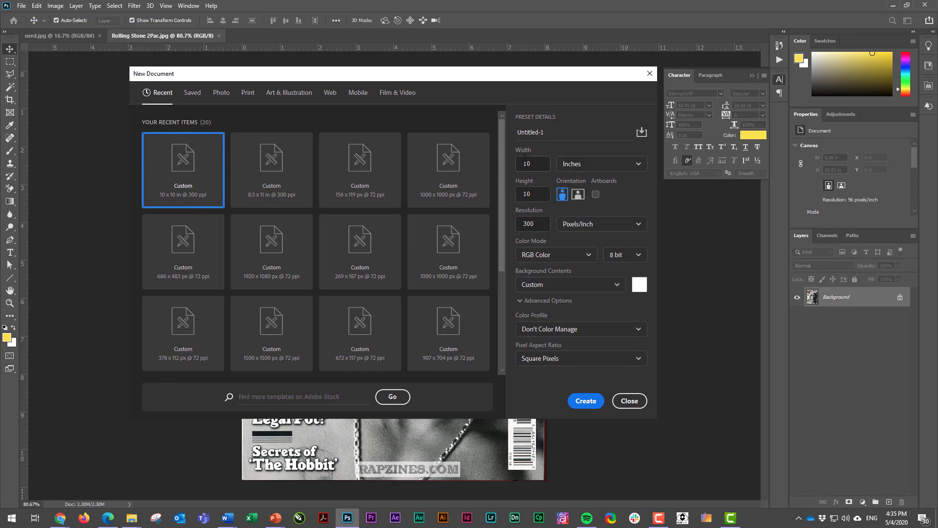
double_click(536, 163)
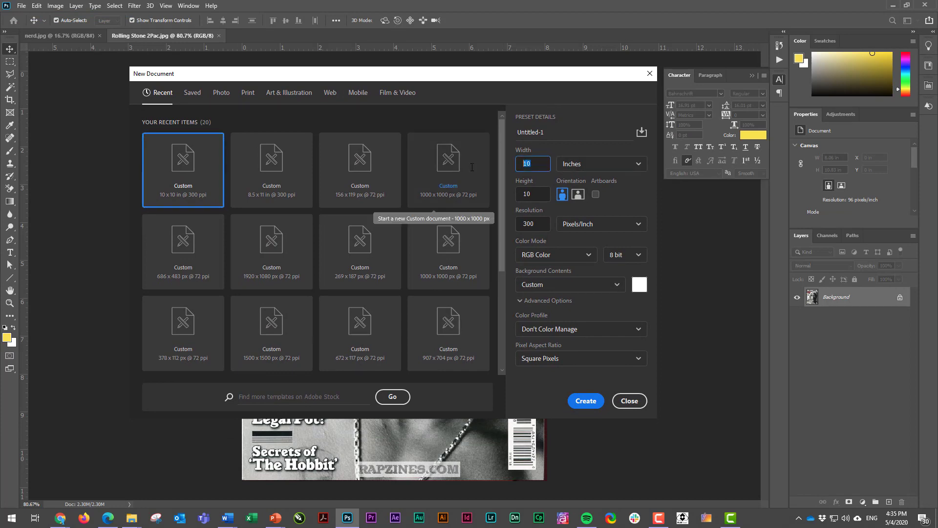
text(8.5)
key(Tab)
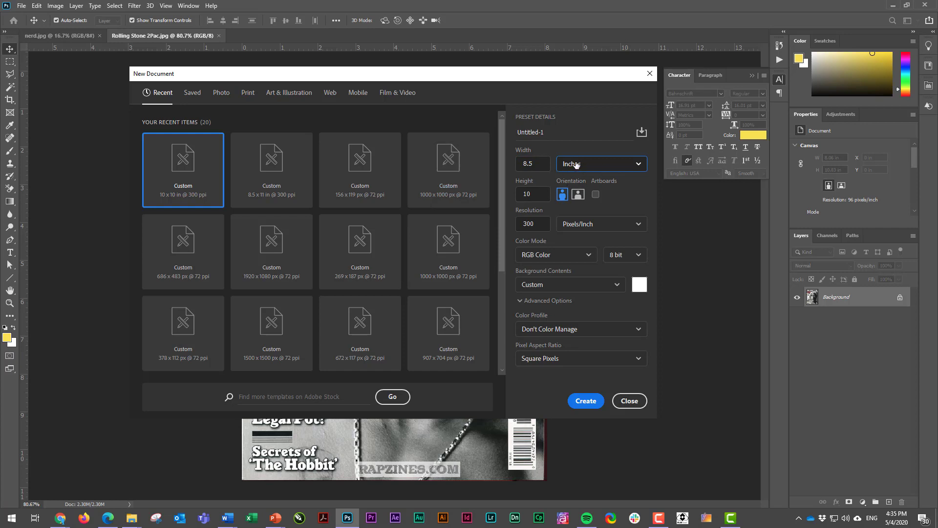
key(Tab)
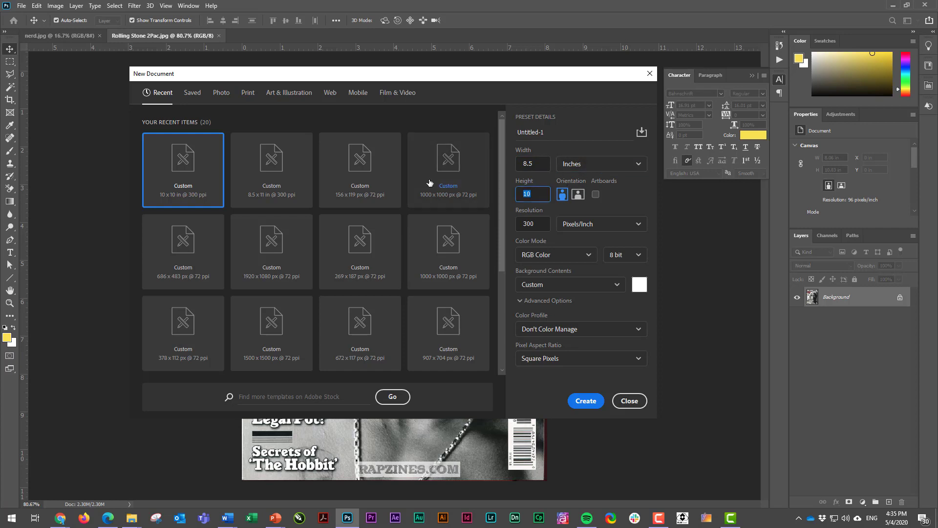
text(11)
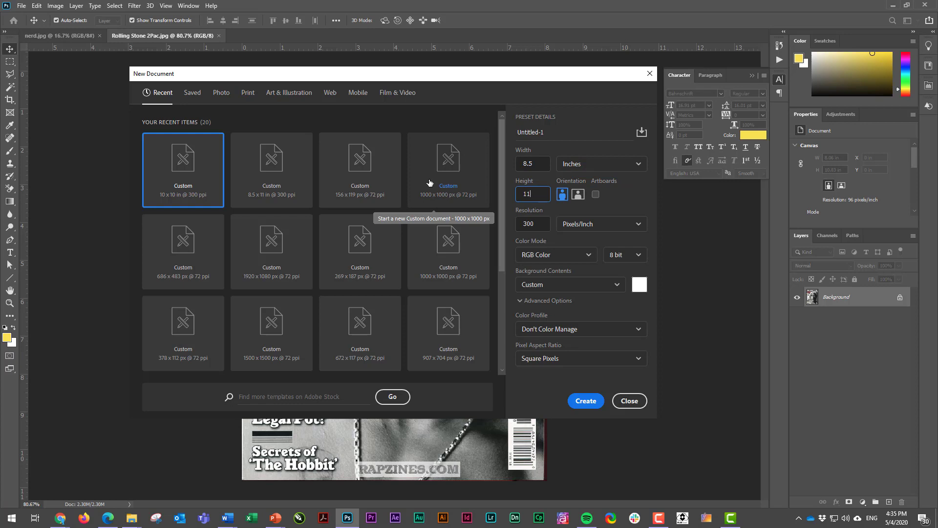
click(537, 226)
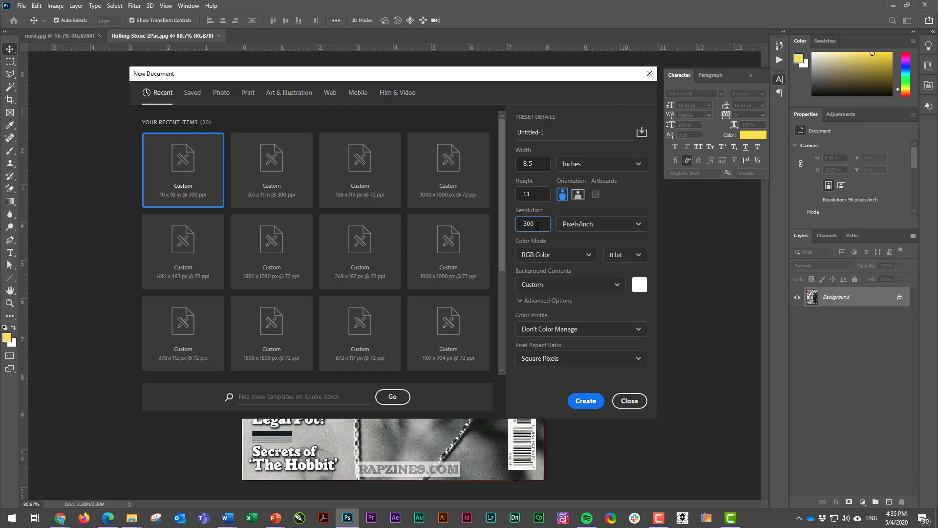
click(585, 401)
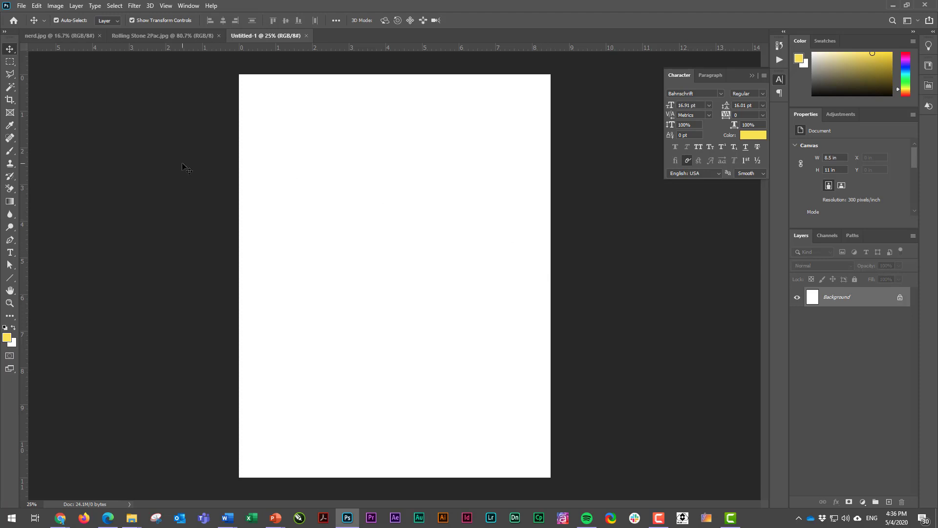
Type '0.25' near the page middle in black (000000) Bahnschrift at 85.91 pt
click(10, 252)
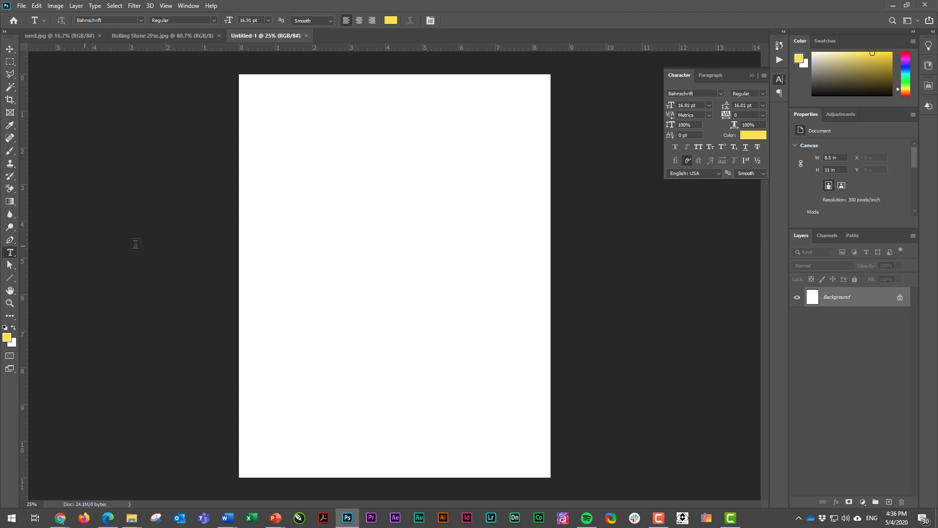
click(336, 237)
text(25)
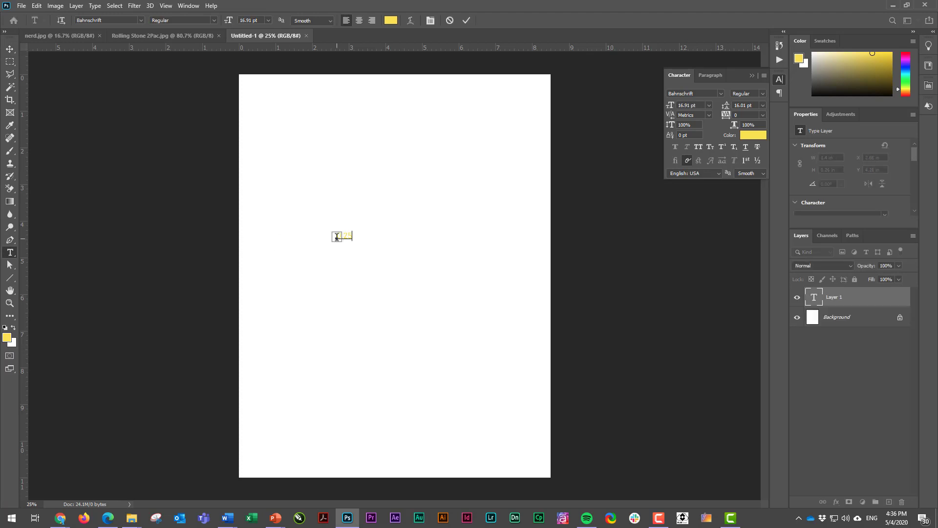
double_click(337, 236)
click(391, 20)
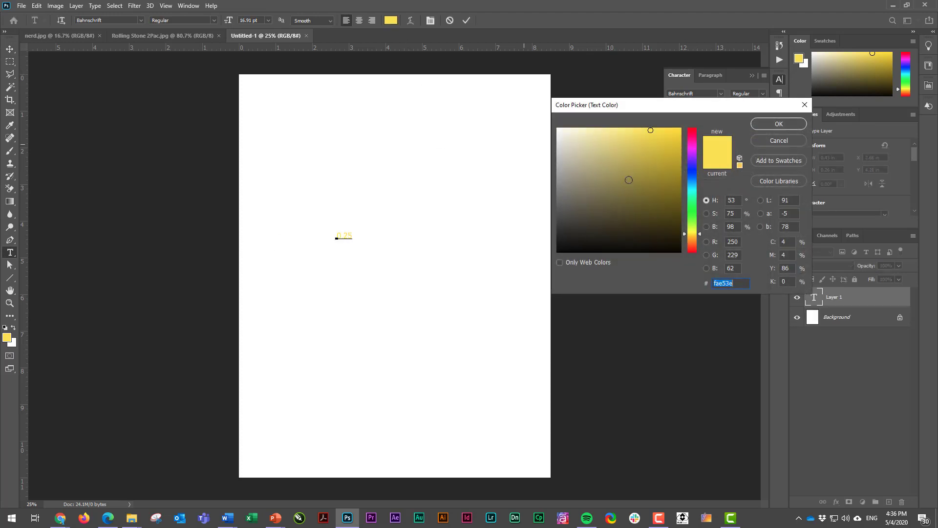
text(000000)
click(772, 127)
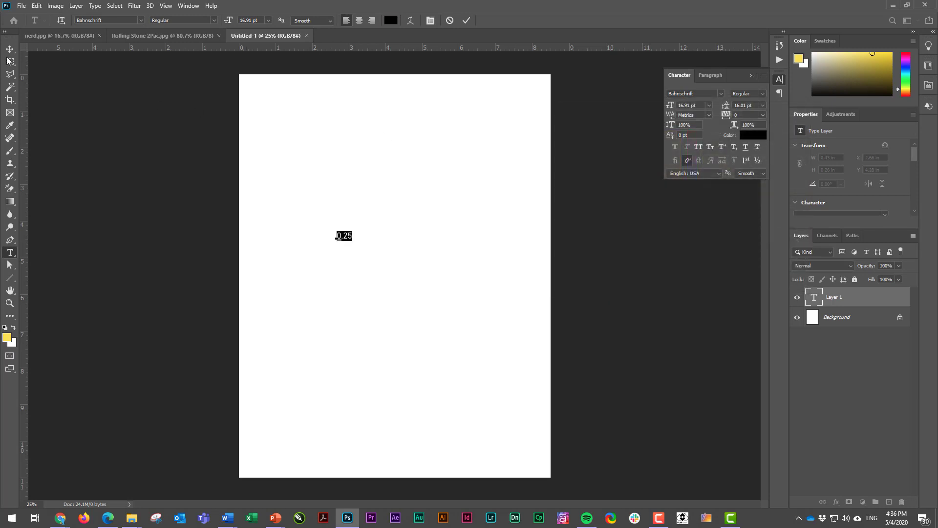
drag(230, 20, 263, 20)
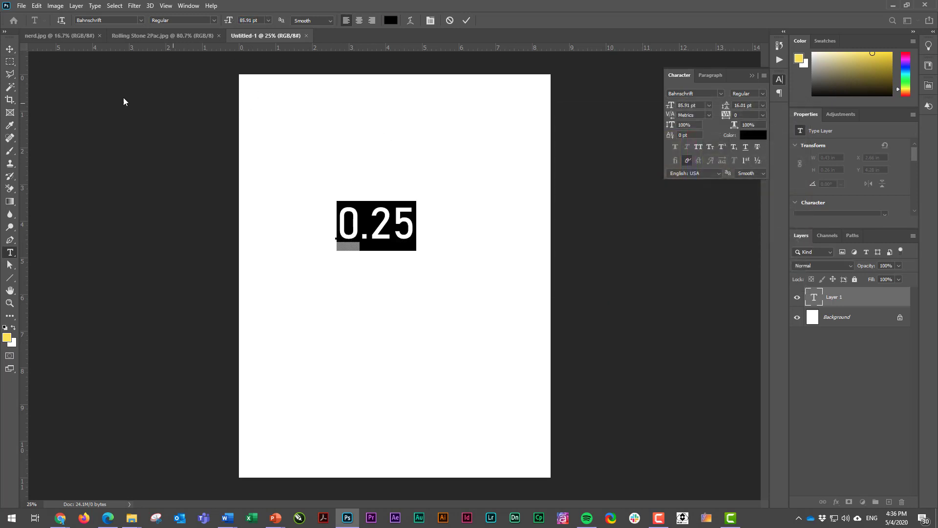
Move the 0.25 text layer to the centre of the page
click(10, 49)
drag(386, 222, 403, 260)
click(417, 202)
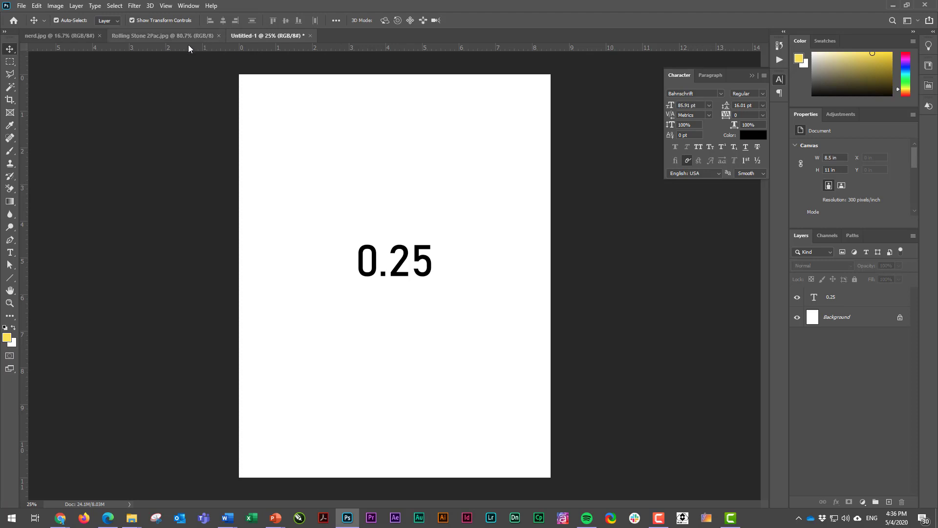
click(170, 9)
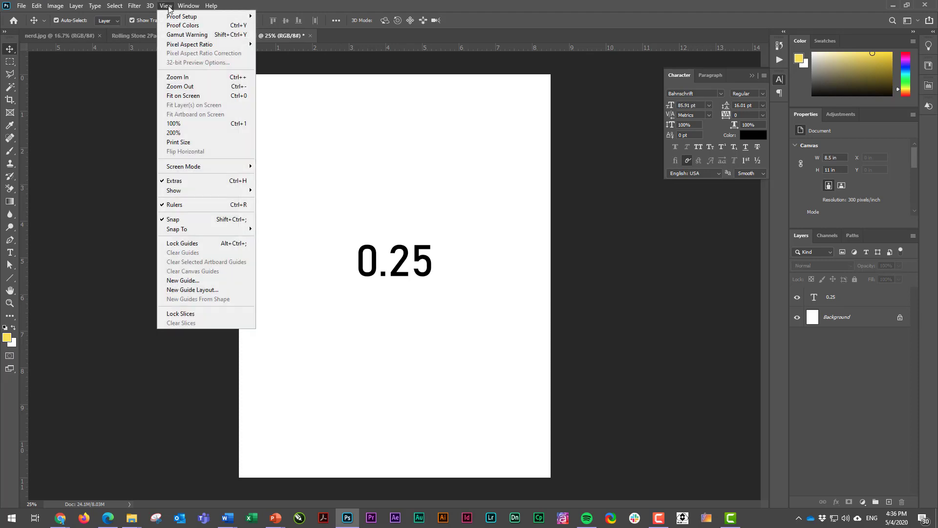
click(189, 207)
click(167, 8)
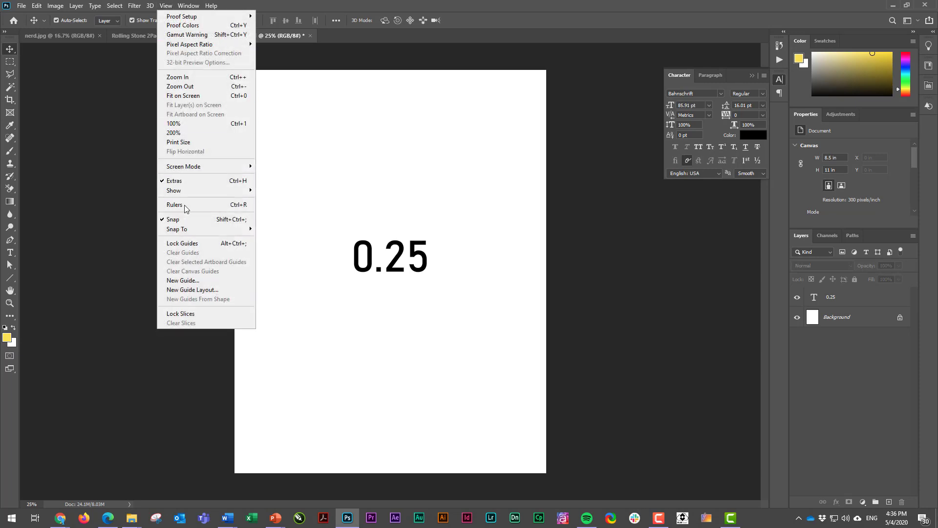
click(183, 208)
right_click(343, 37)
right_click(312, 48)
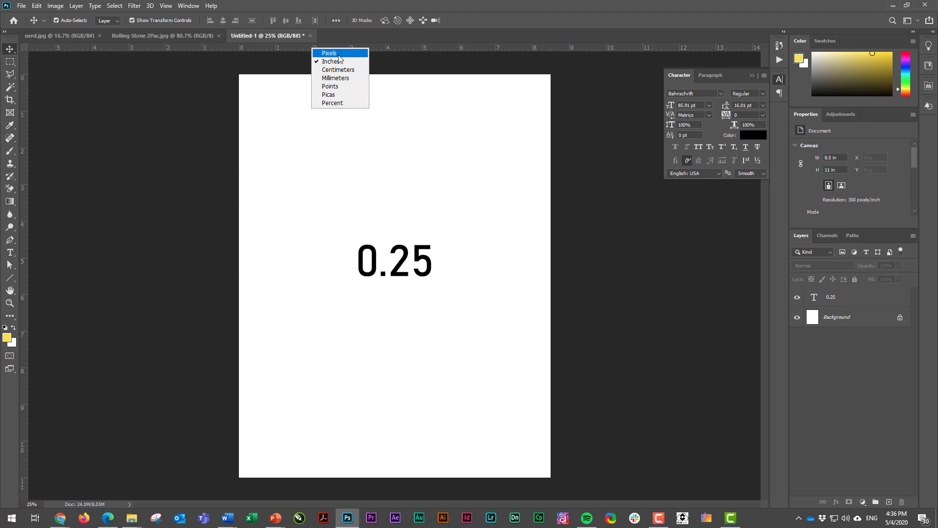
click(330, 53)
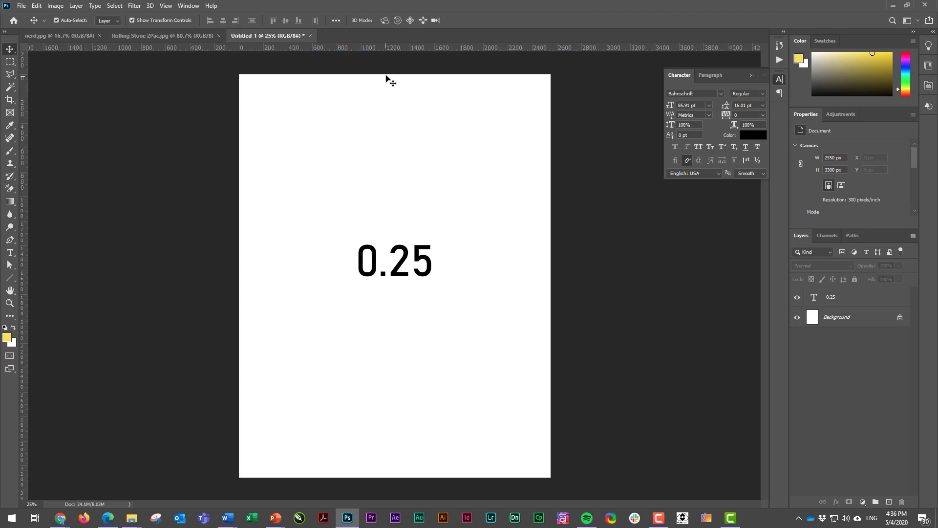
right_click(397, 49)
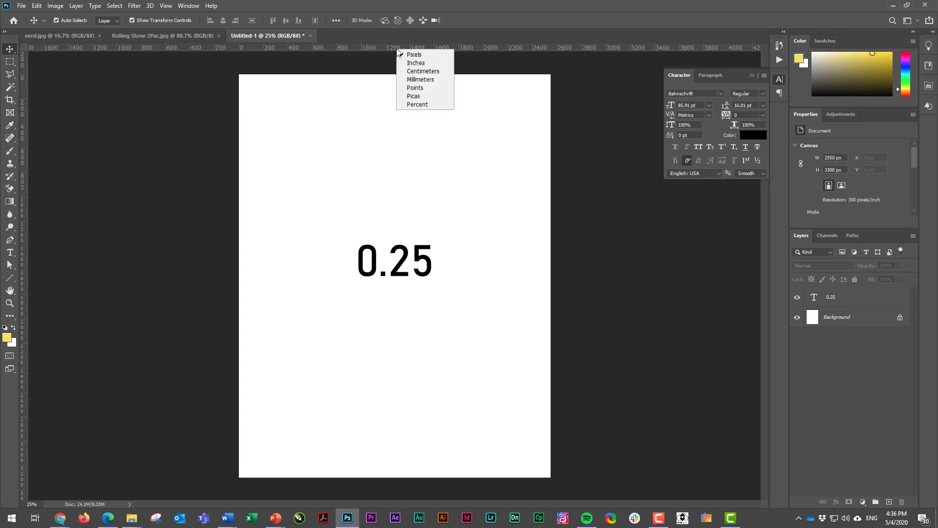
right_click(373, 48)
click(387, 61)
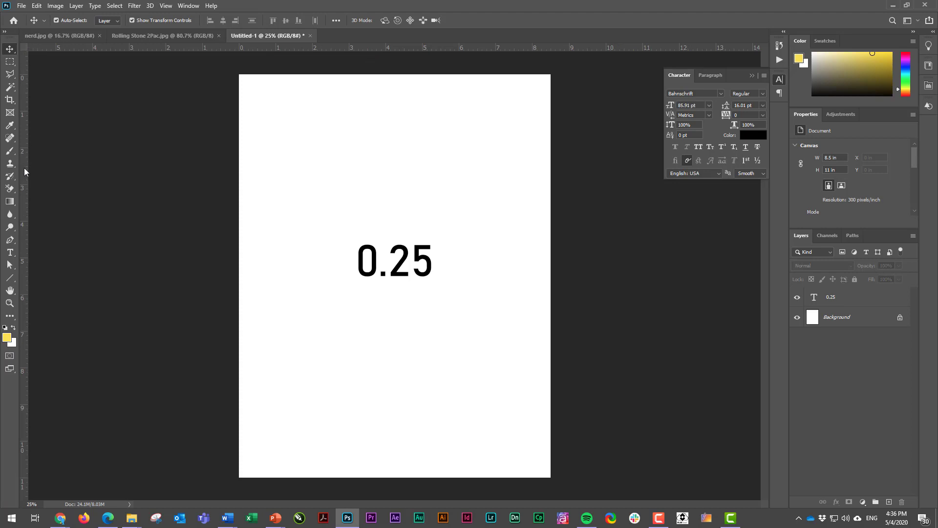
Place a vertical guide at about 0.24 in on the left and a horizontal guide at the top, then raise the 0.25 text
drag(24, 172, 247, 190)
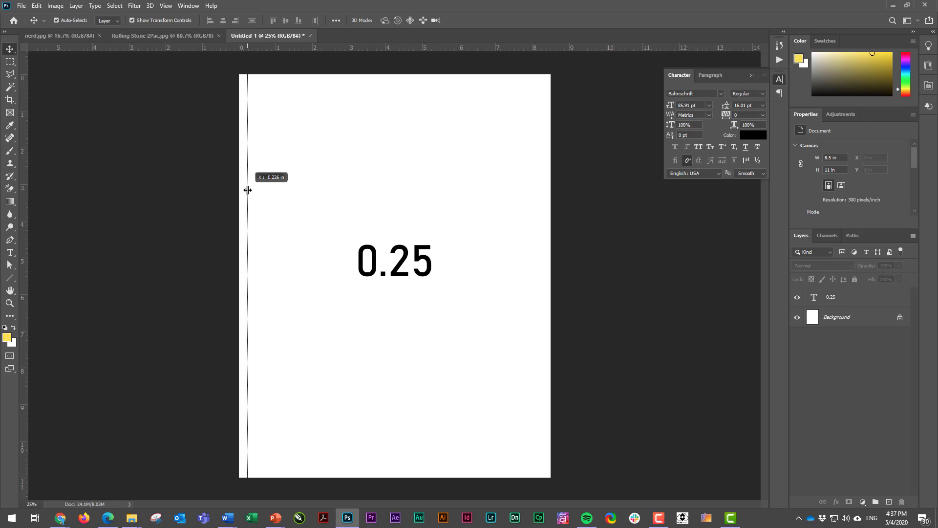
drag(248, 190, 248, 190)
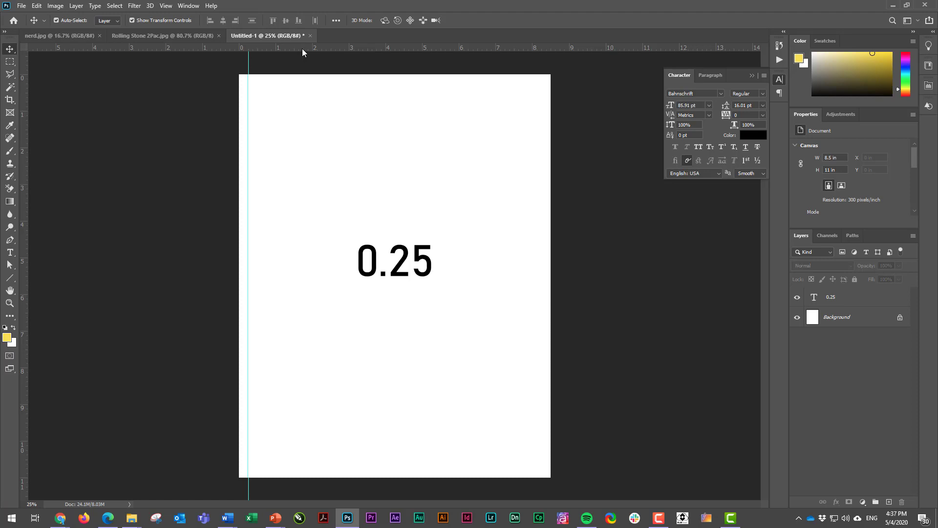
drag(302, 50, 301, 84)
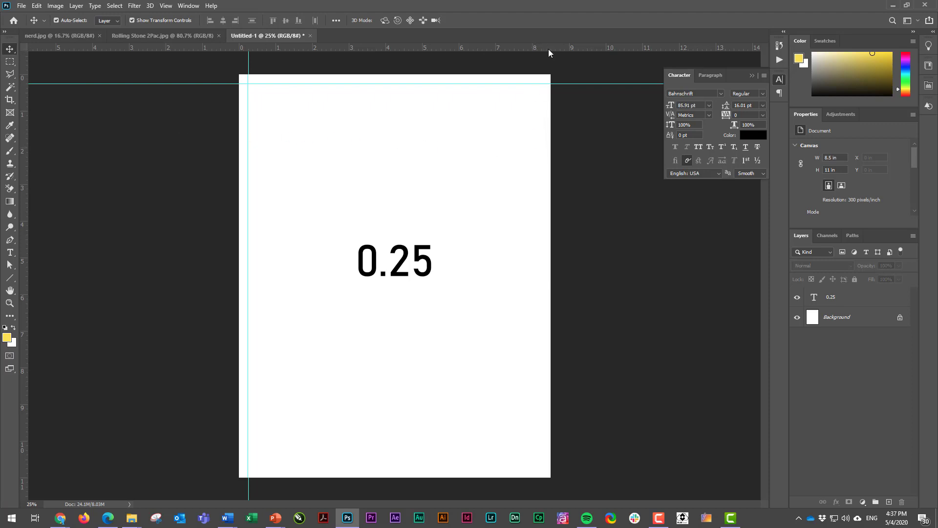
drag(406, 267, 394, 211)
Use the 0.25 text as scratch space to work out 8.5 − 0.25 = 8.25
click(10, 252)
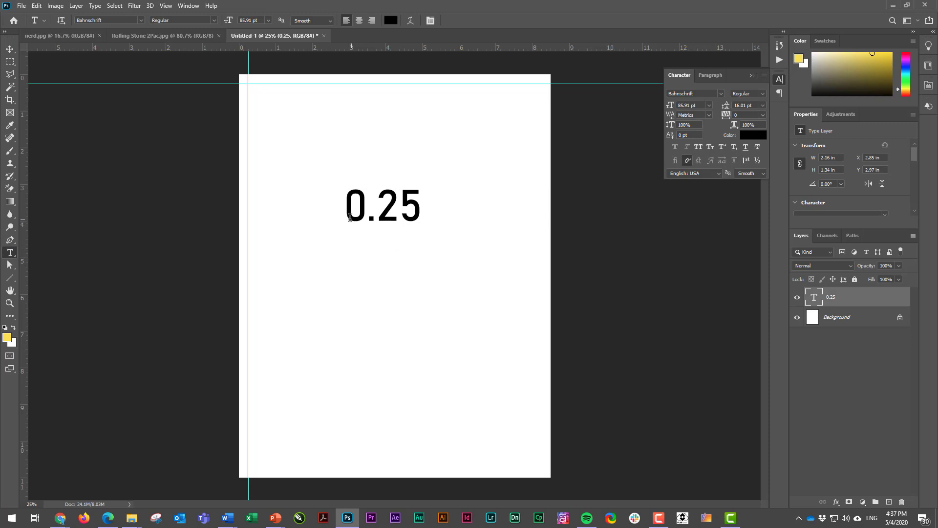
click(347, 208)
text(8.5-)
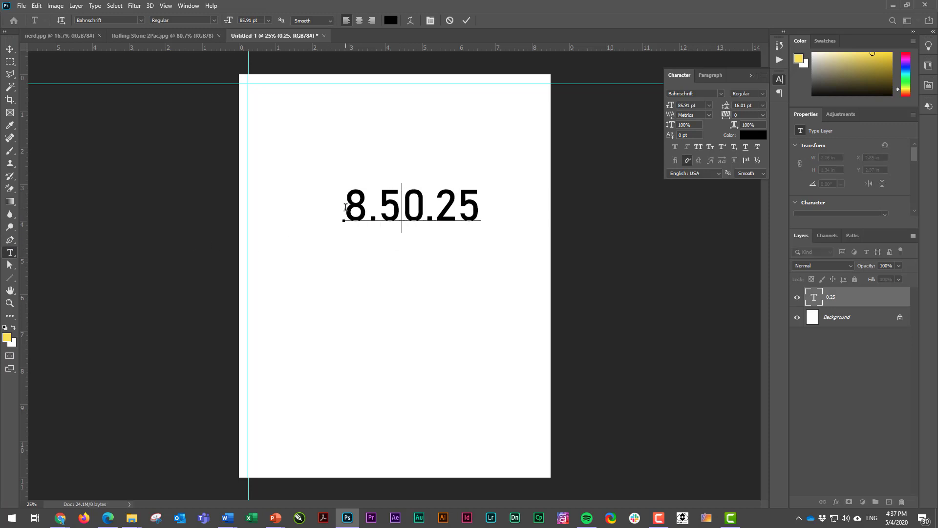
key(End)
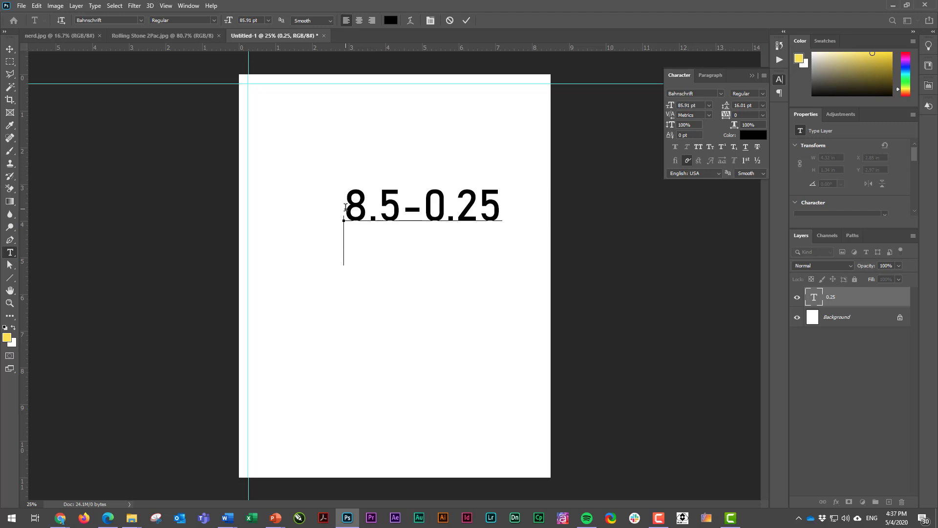
text(8.)
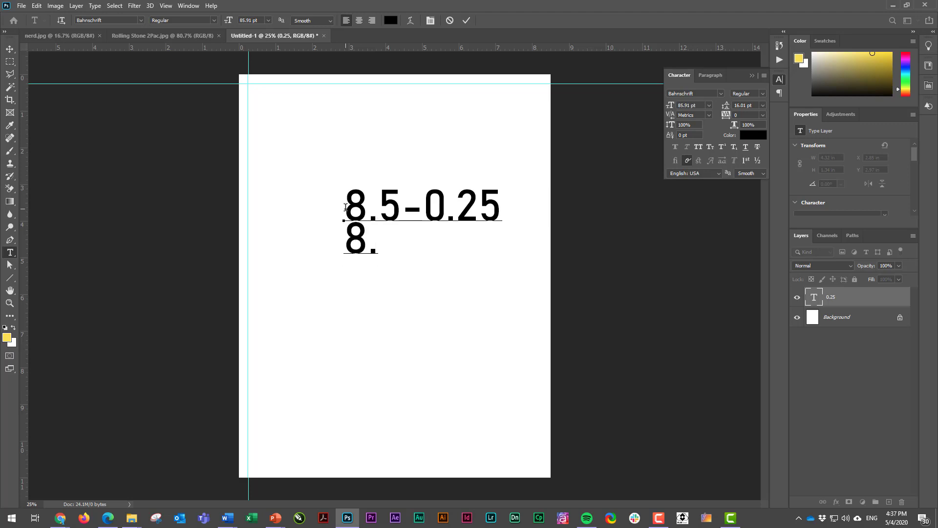
text(25)
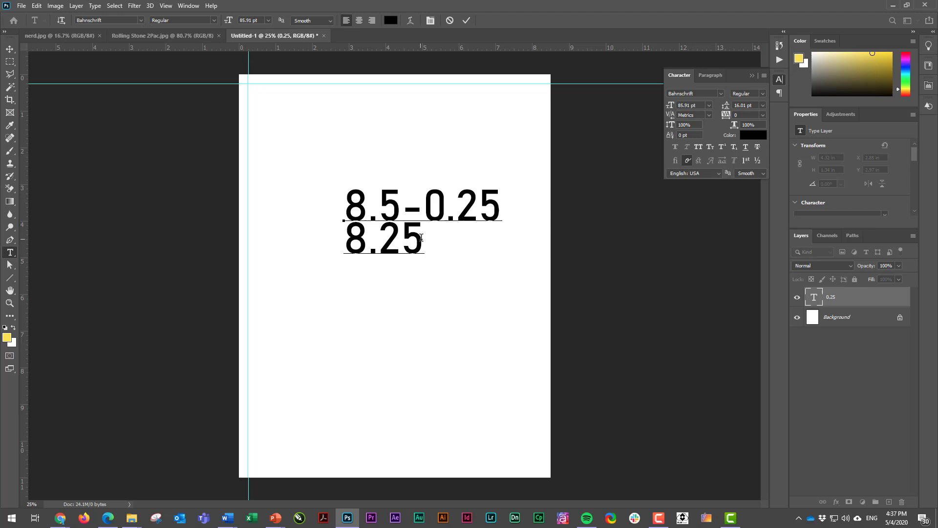
Cancel the calculation edit and undo the scratch 0.25 text layer
drag(421, 238, 330, 207)
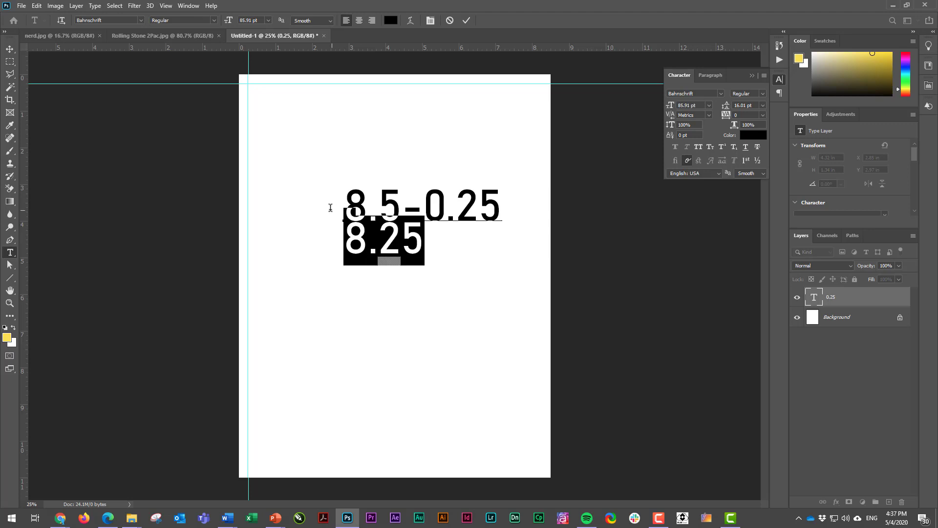
click(450, 22)
key(ctrl+z)
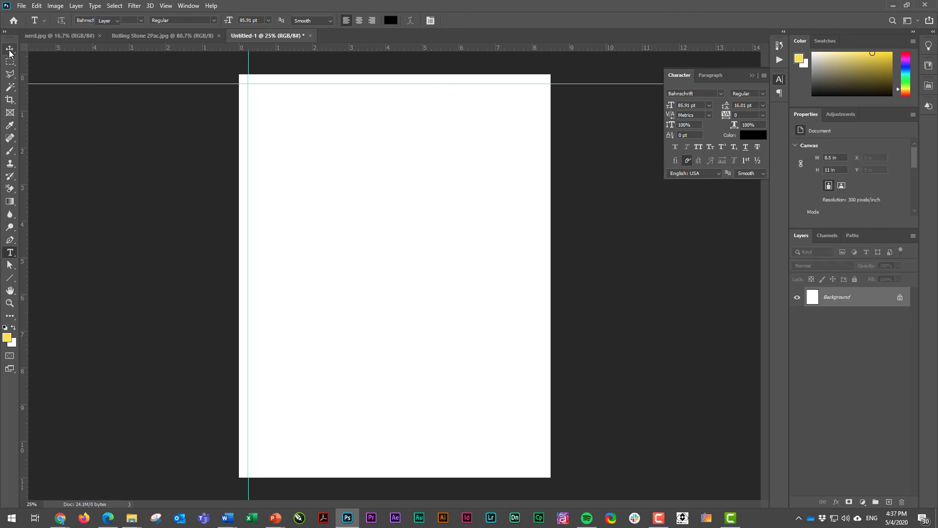
Drag a trial vertical guide to the page's right edge, then return it to the ruler
click(9, 49)
drag(23, 176, 541, 223)
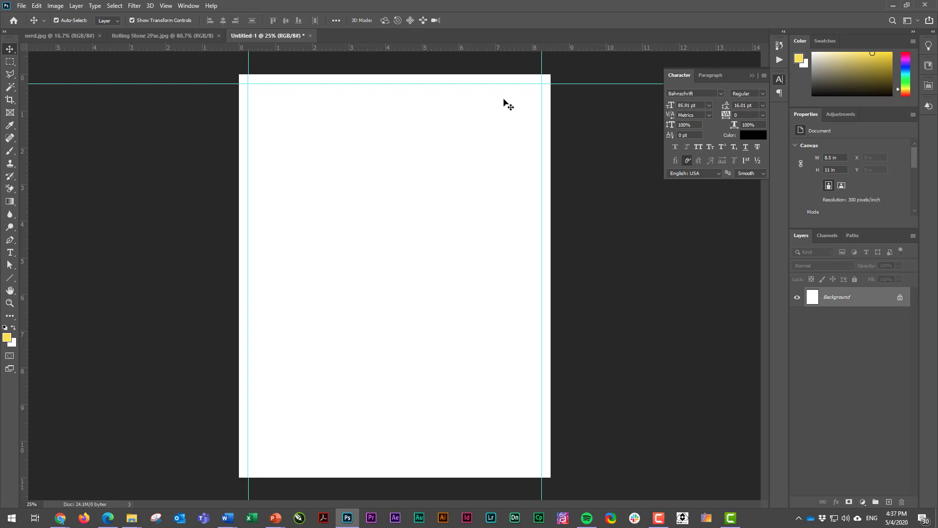
drag(541, 65, 15, 68)
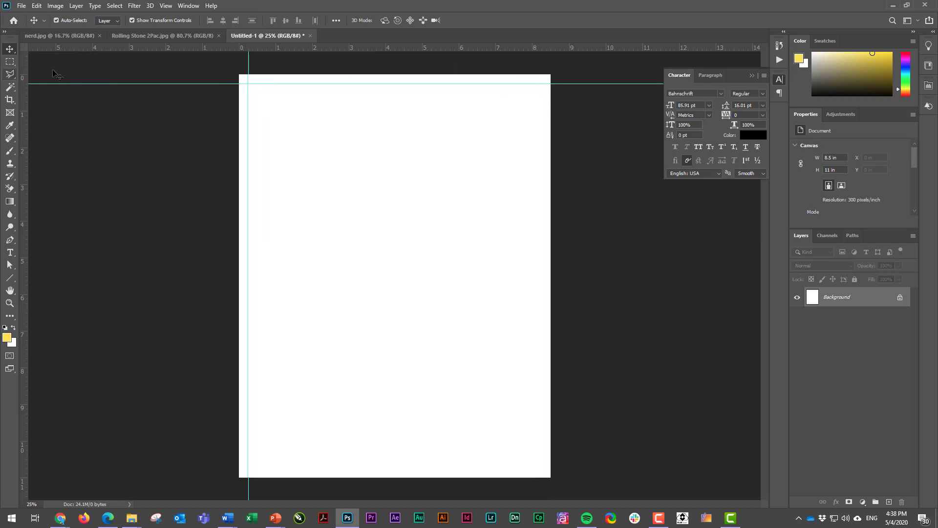
Add a vertical guide at exactly 8.25 in with View > New Guide
click(166, 6)
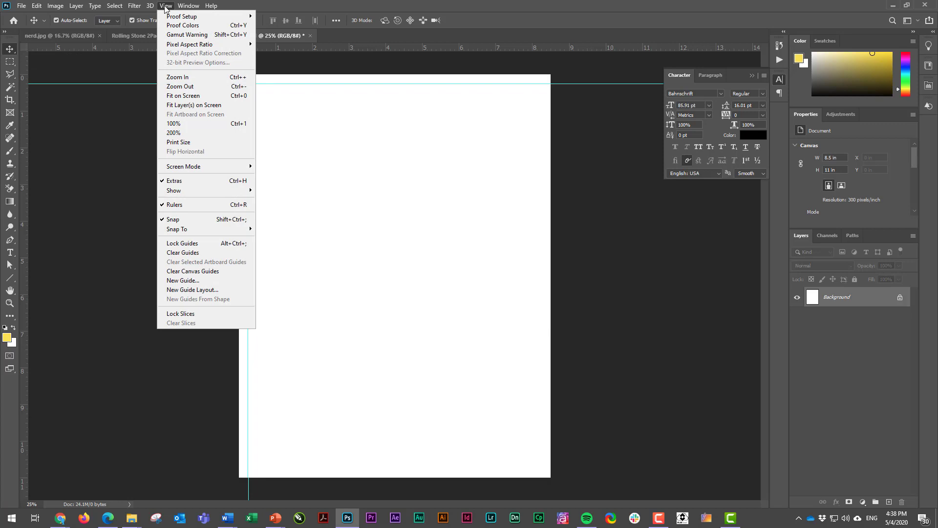
click(204, 281)
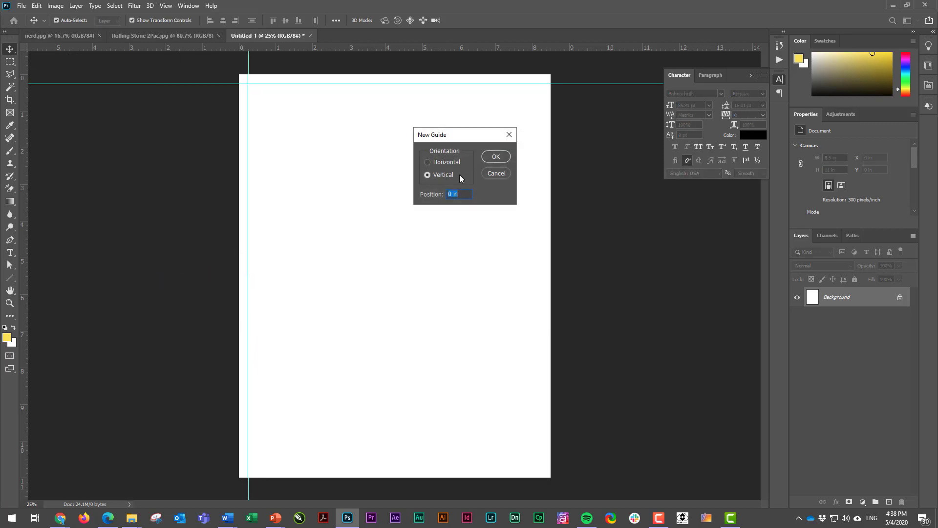
text(8.25)
click(496, 156)
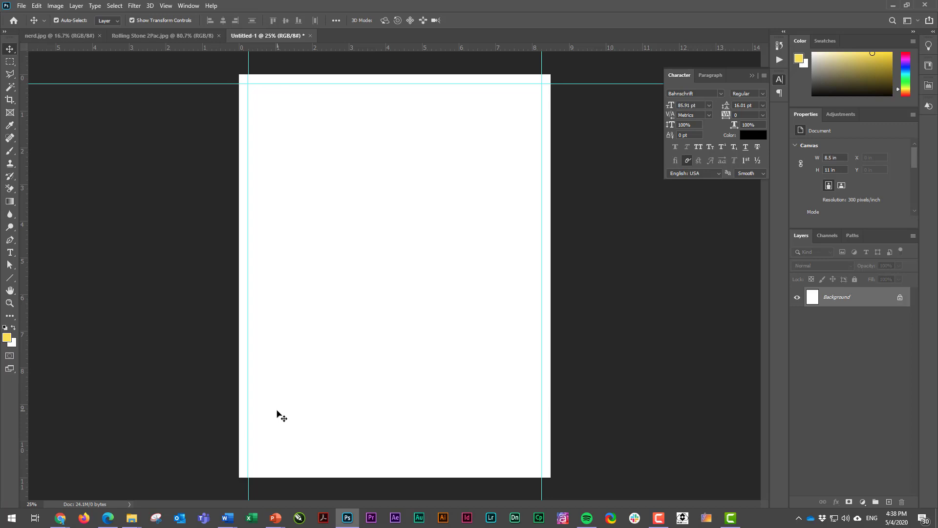
Add a horizontal guide near the page bottom at 10.75 in
click(166, 5)
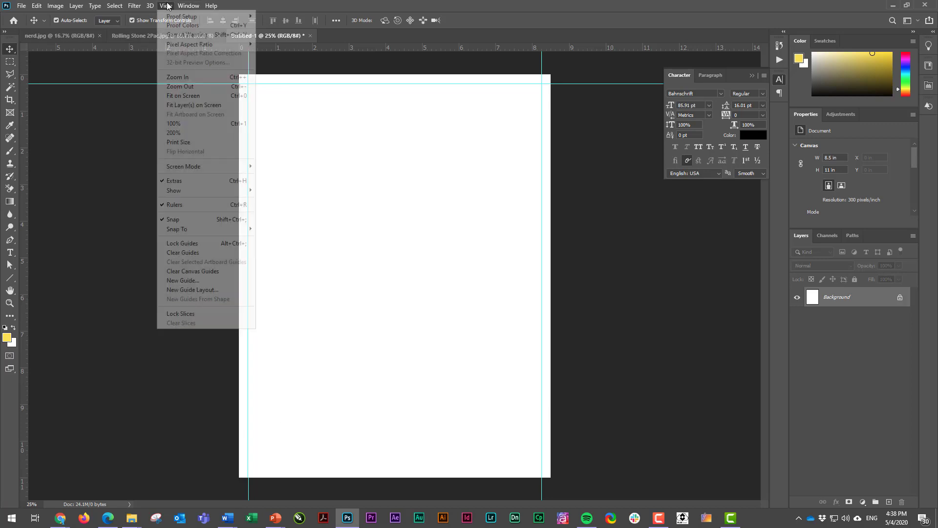
click(188, 281)
click(441, 163)
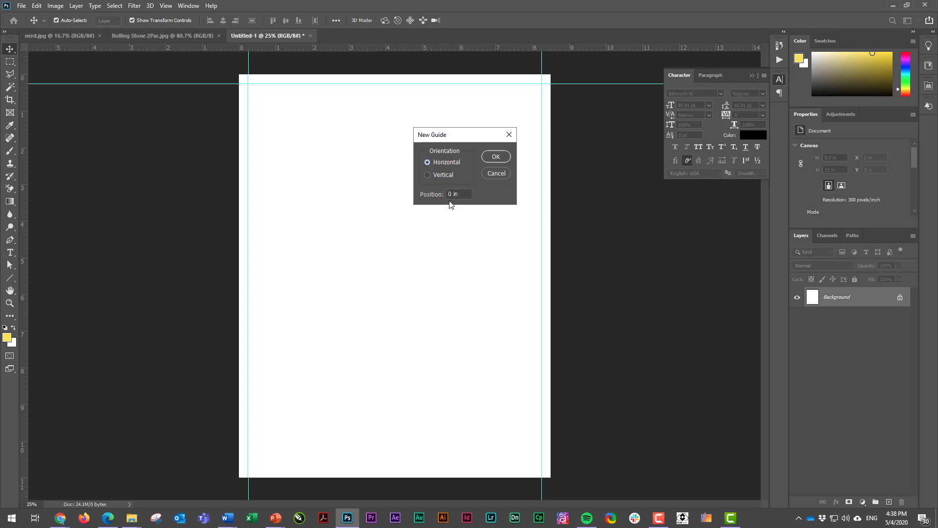
key(Tab)
text(1)
click(496, 158)
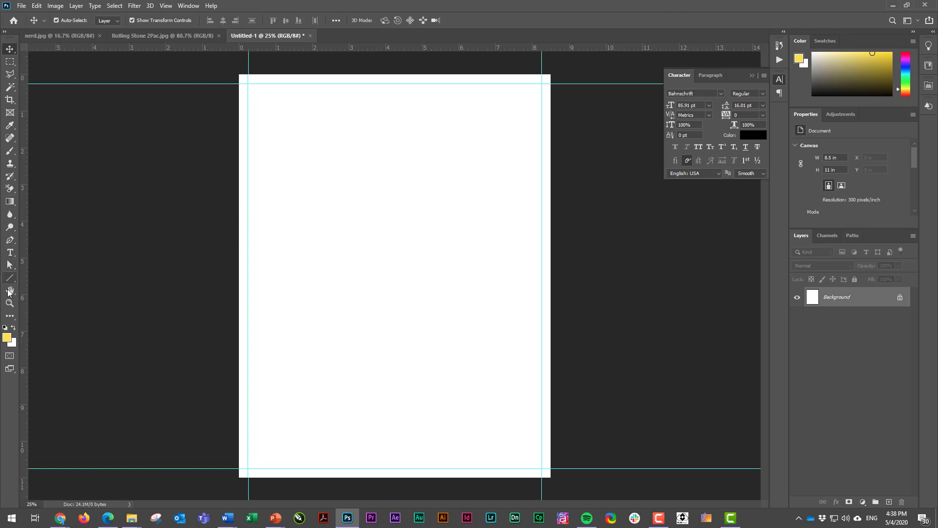
click(9, 278)
click(34, 278)
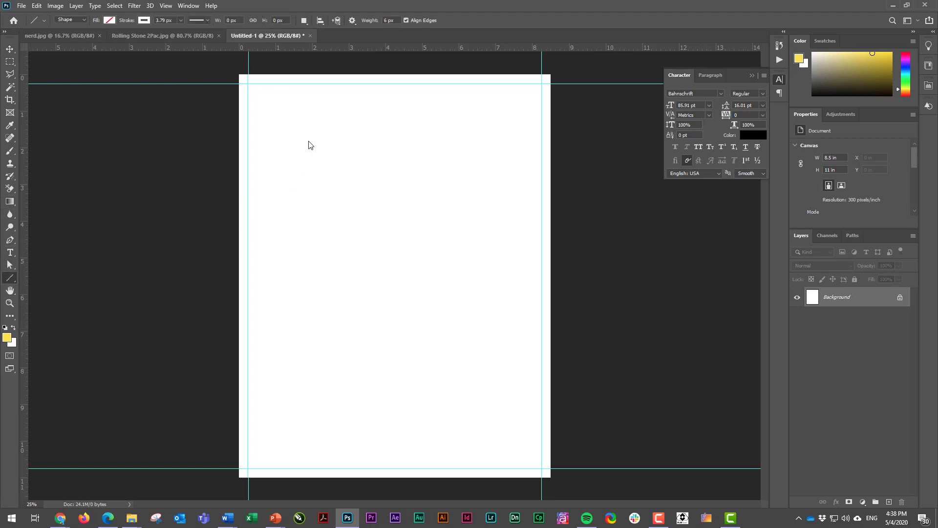
drag(235, 71, 553, 480)
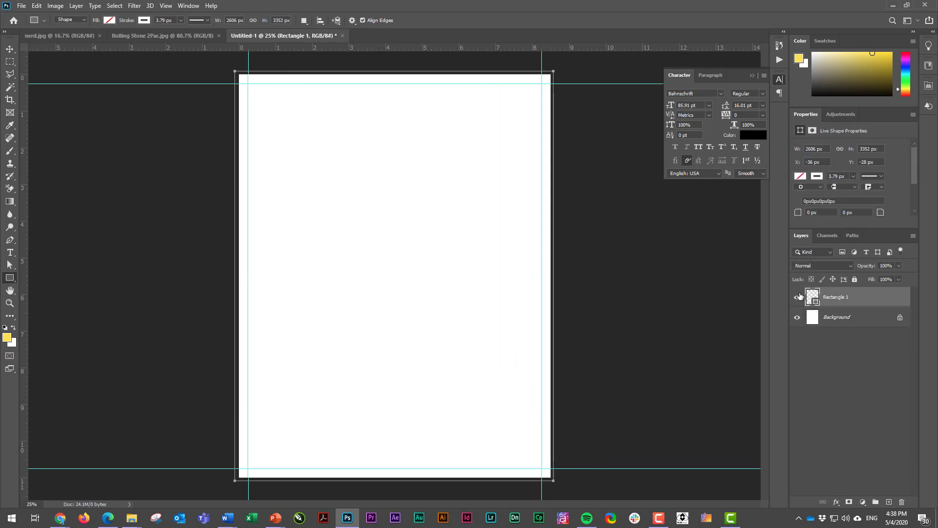
click(109, 20)
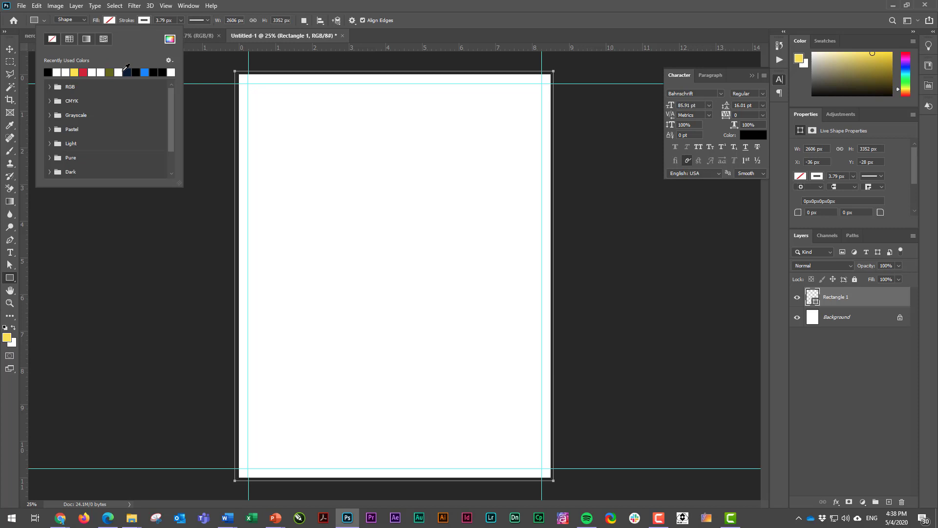
click(75, 72)
click(10, 50)
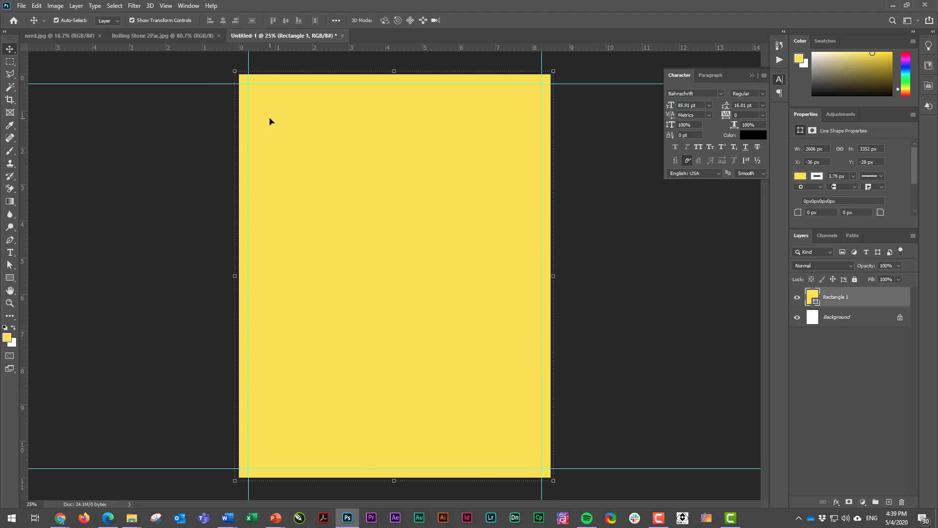
key(Delete)
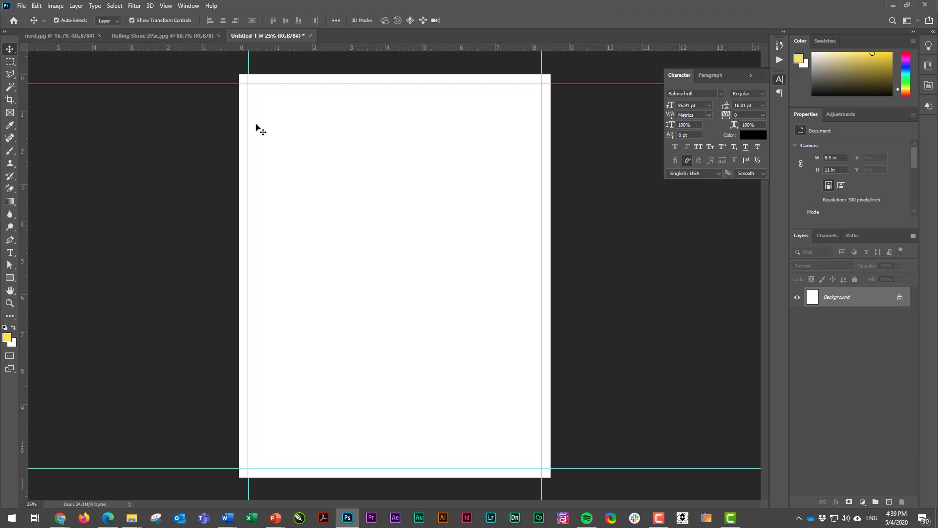
Add a text layer reading 'NERD' near the top of the page
click(10, 252)
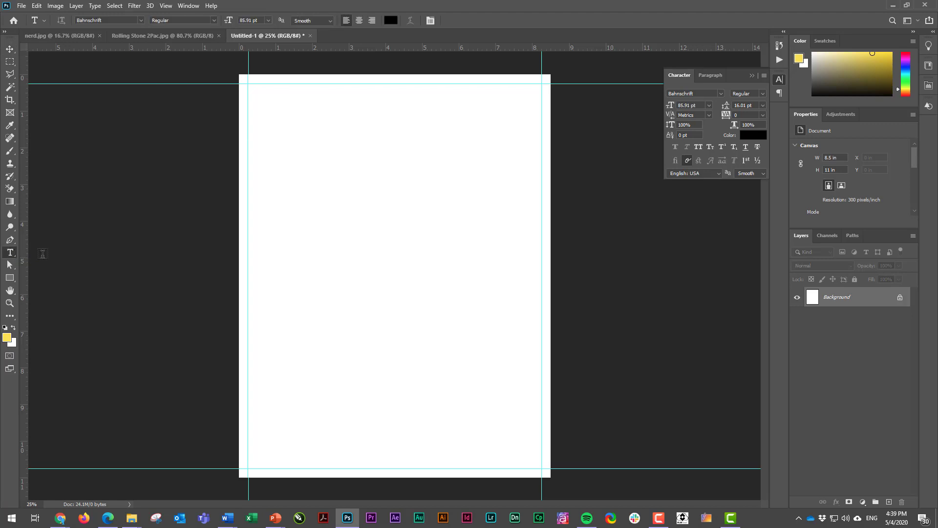
click(316, 205)
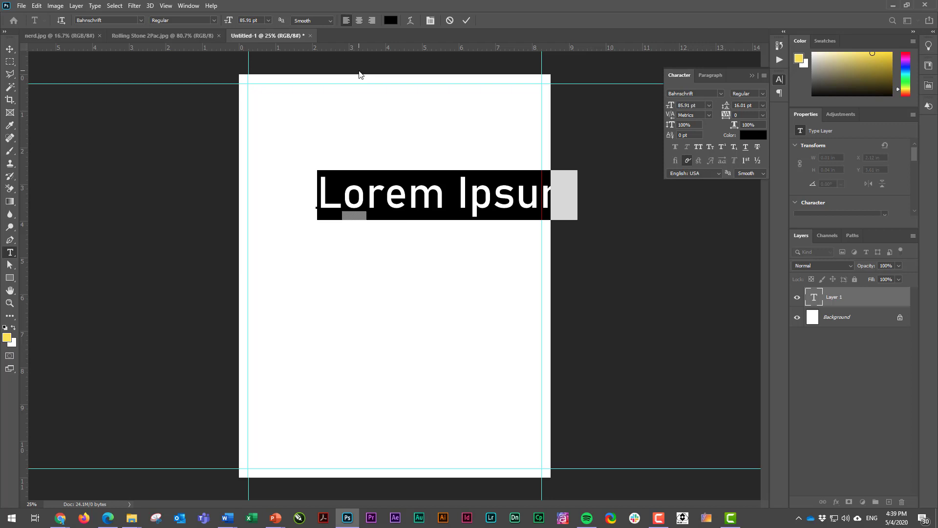
text(NERD)
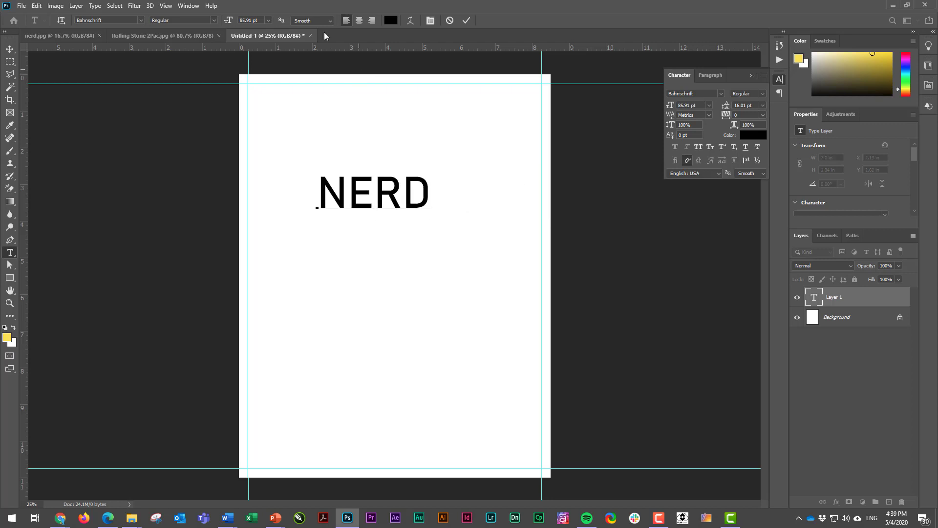
key(ctrl+a)
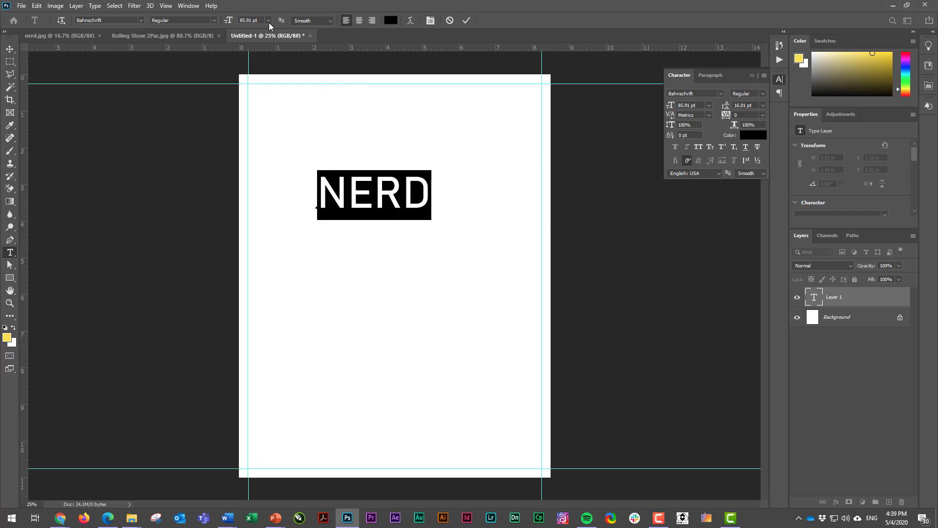
click(9, 49)
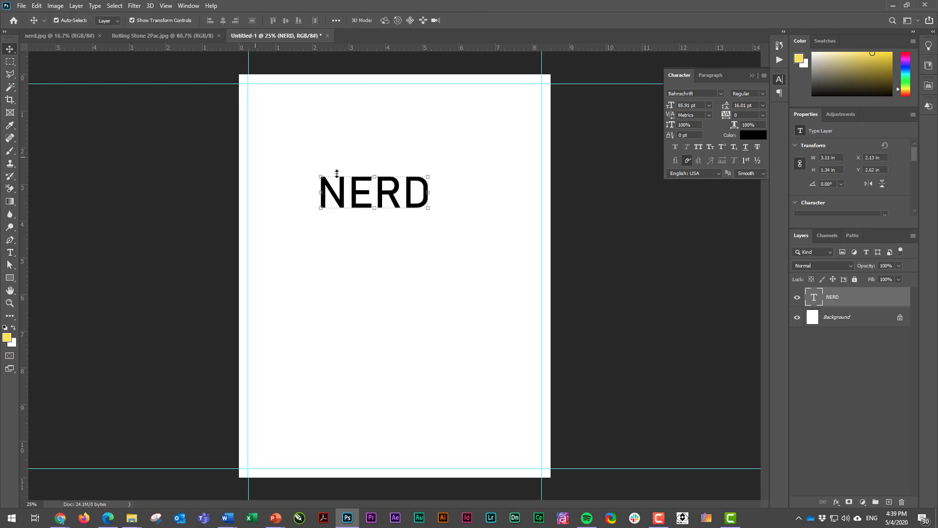
Start a second text layer below it reading 'onomics'
click(10, 252)
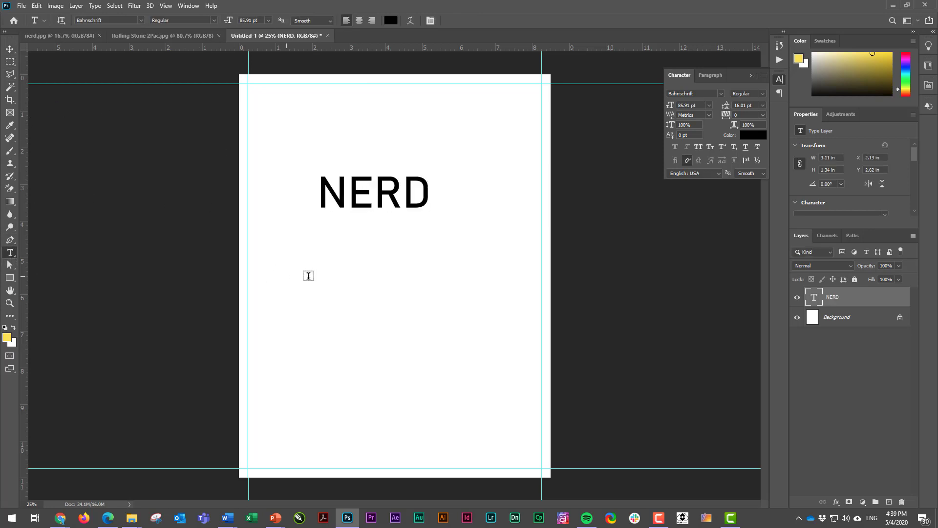
click(324, 274)
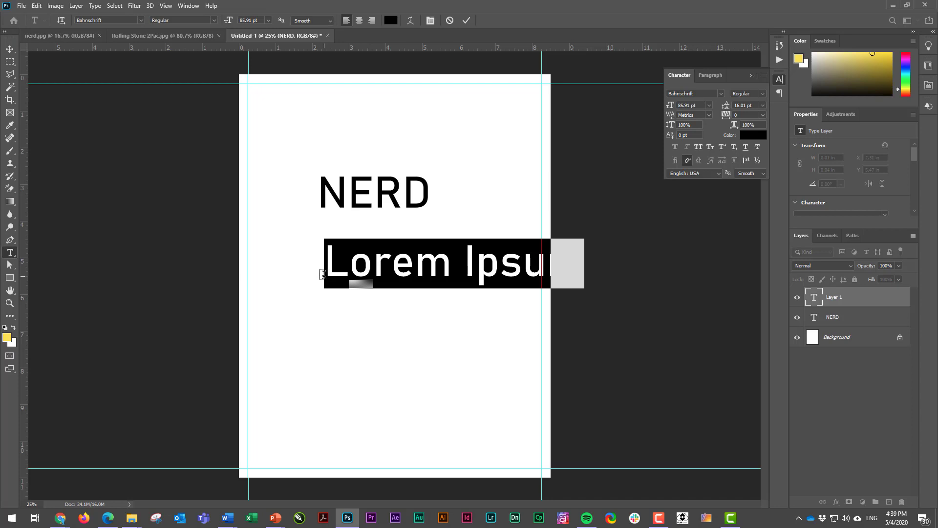
text(onomics)
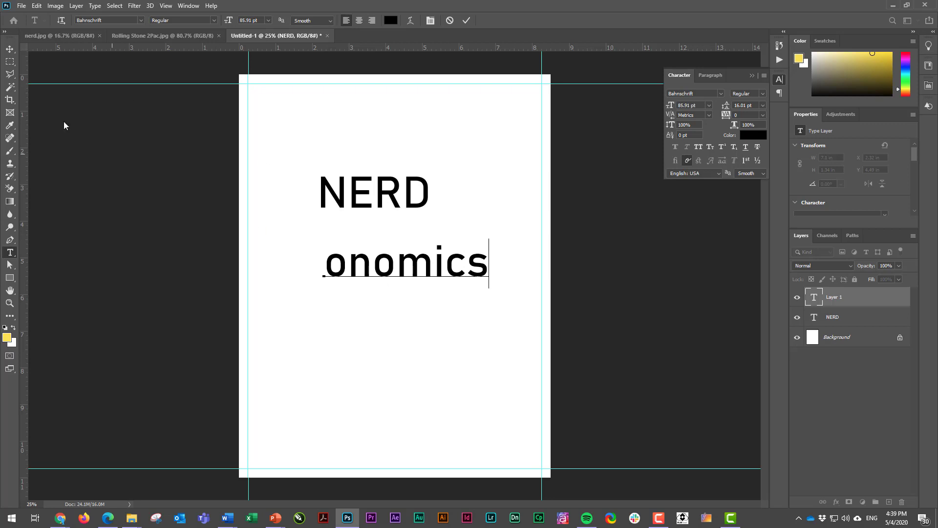
Move NERD to the top-left margin and bring onomics up beside it
click(10, 49)
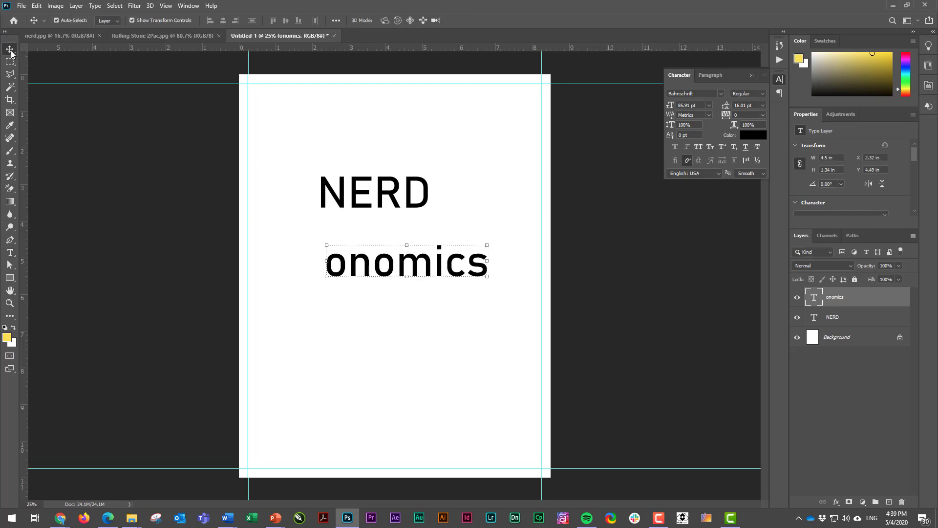
drag(385, 201, 326, 122)
drag(383, 270, 431, 147)
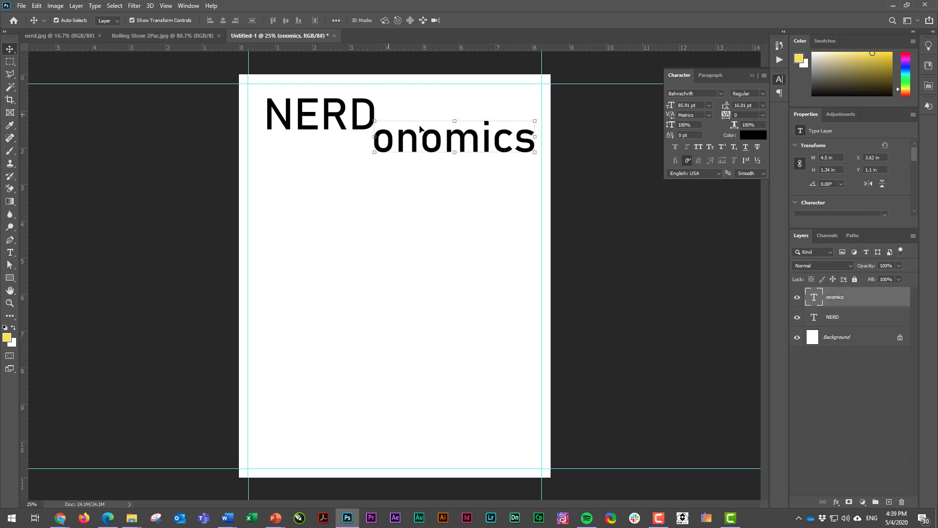
Scale onomics down to 54.66 pt and butt it right against NERD
drag(535, 121, 463, 161)
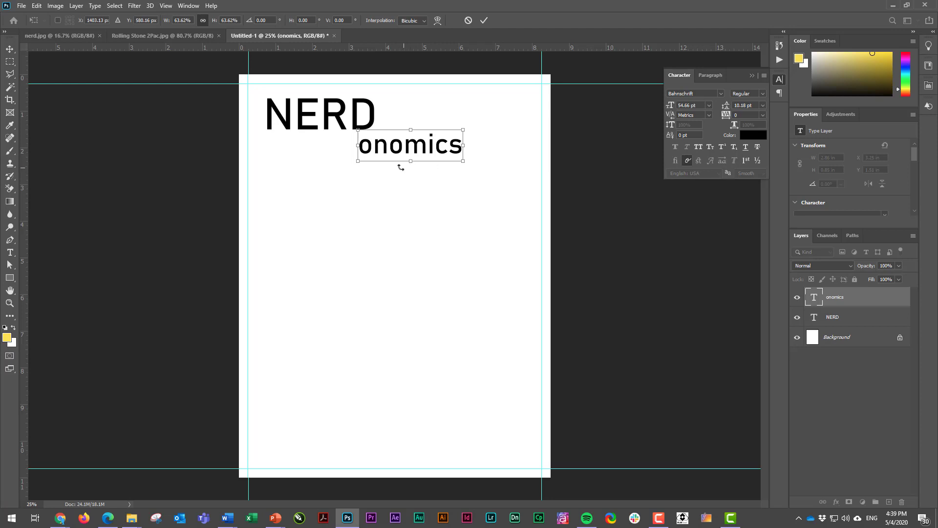
click(484, 21)
drag(424, 149, 448, 126)
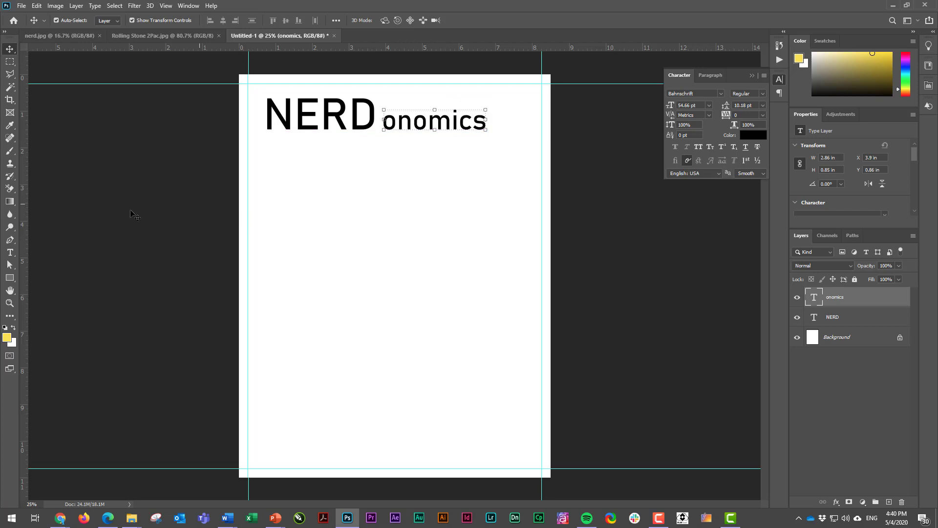
Change the NERD text's font to Articulate Extrabold
click(10, 253)
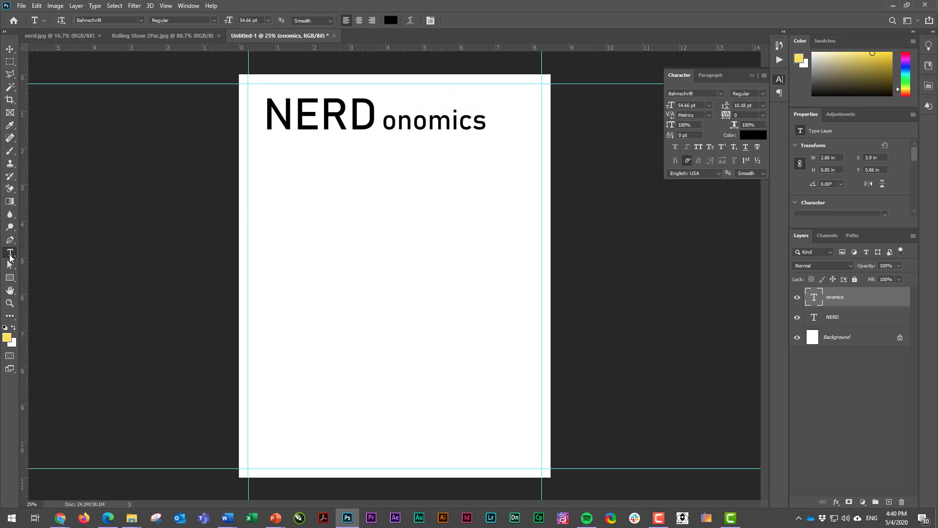
drag(264, 115, 391, 123)
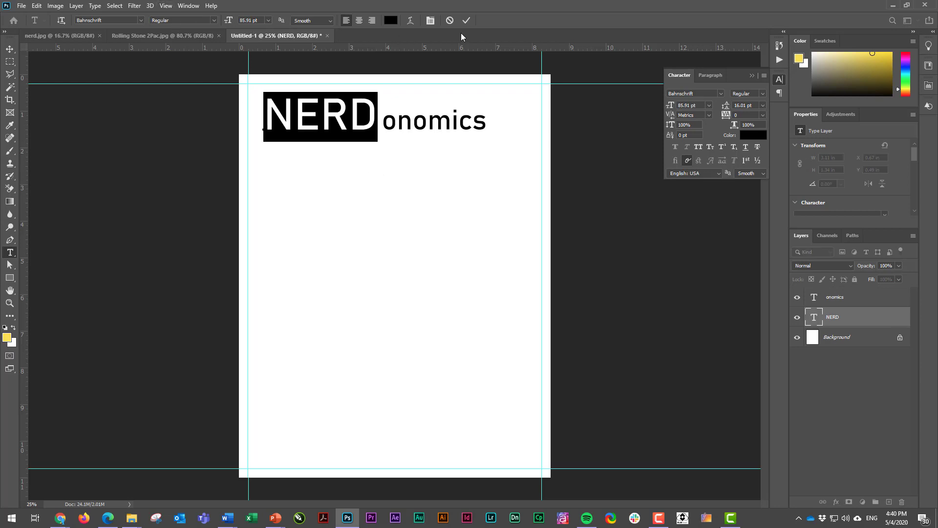
click(466, 21)
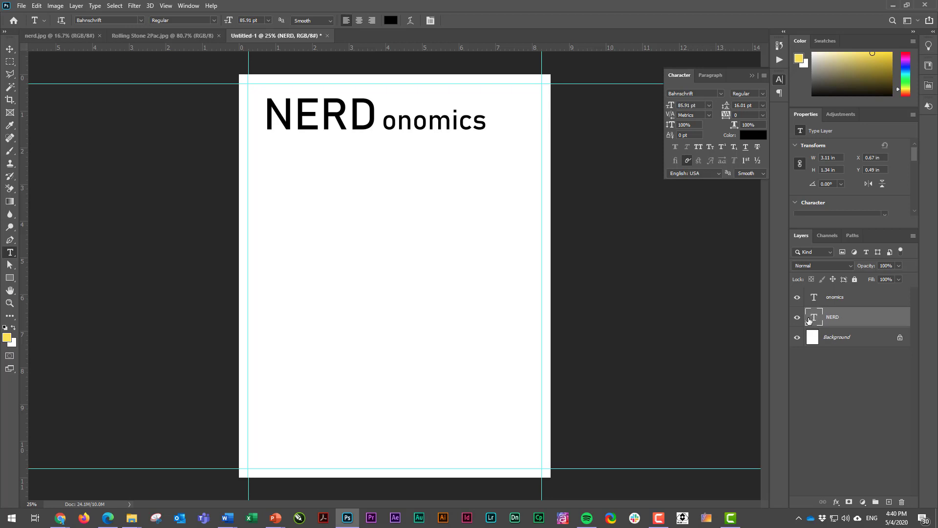
double_click(811, 320)
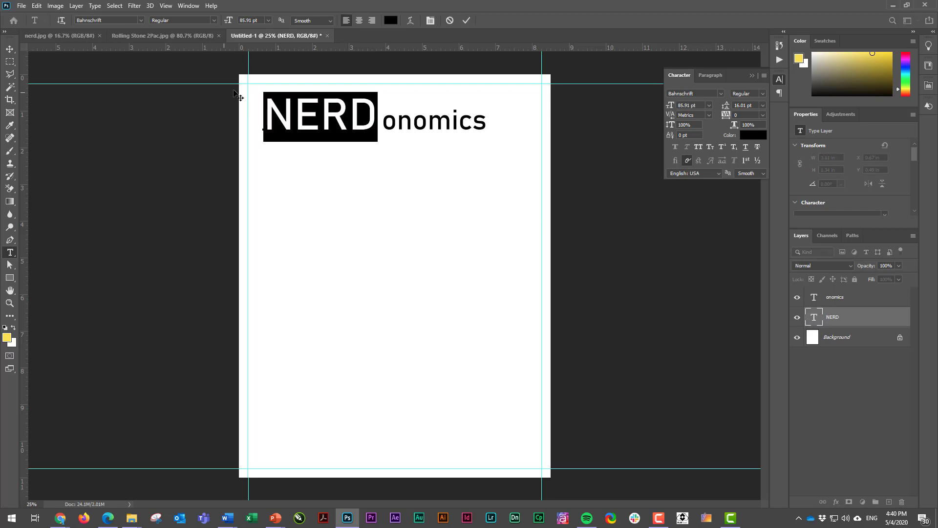
click(140, 20)
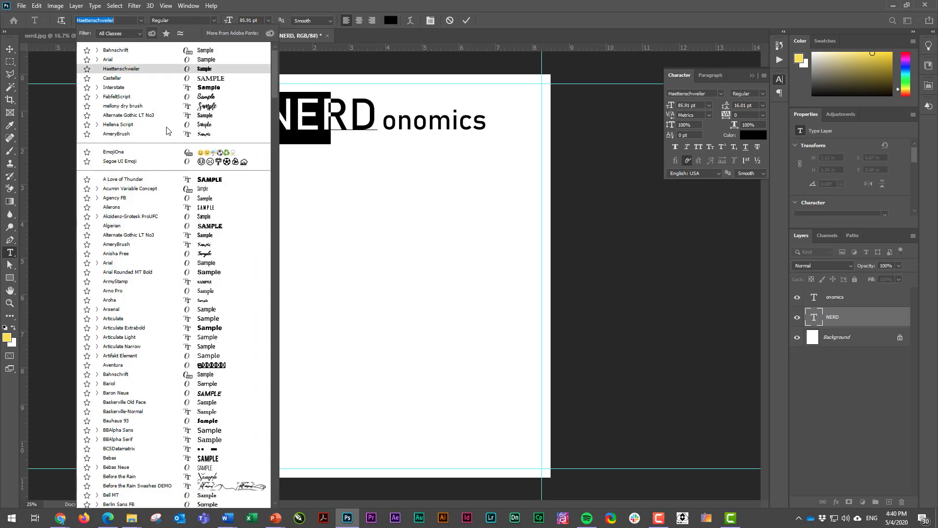
click(182, 330)
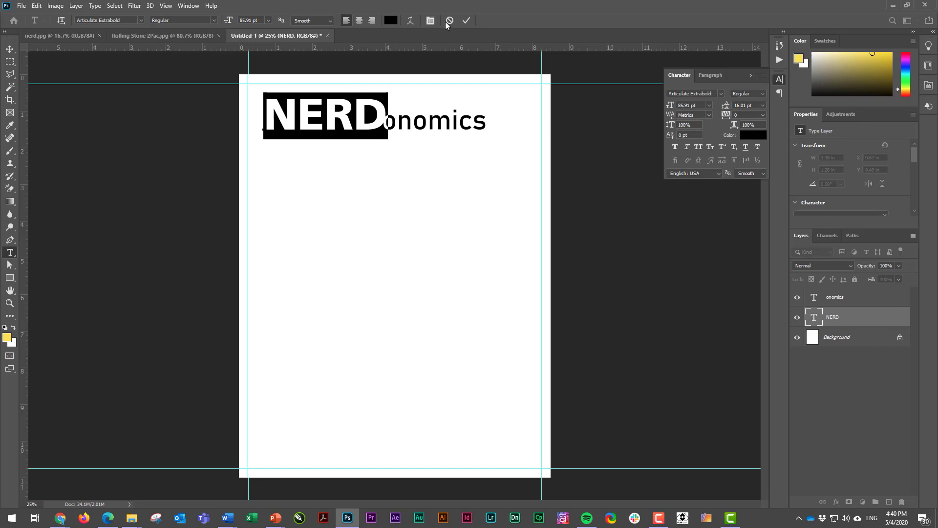
click(467, 20)
Scale NERD up to about 125% and shift it toward the top-left corner
key(v)
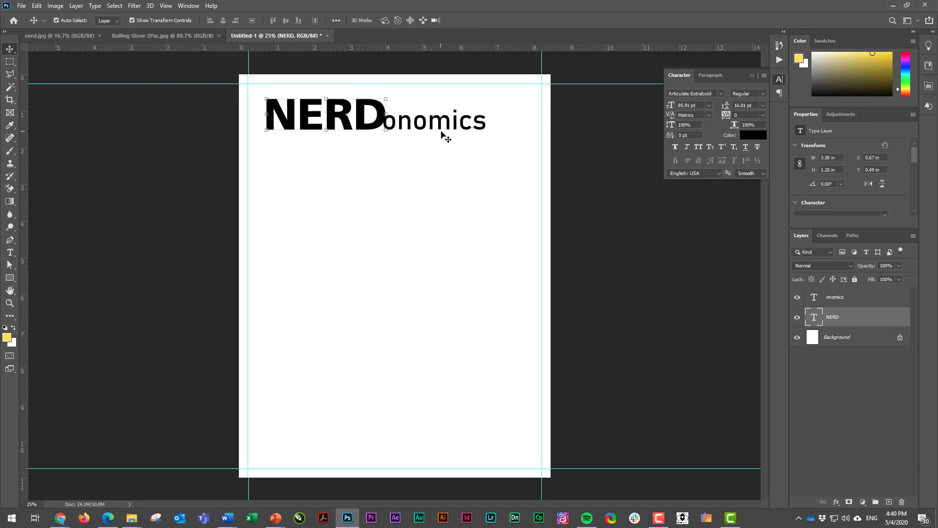
key(ctrl+t)
drag(395, 137, 435, 168)
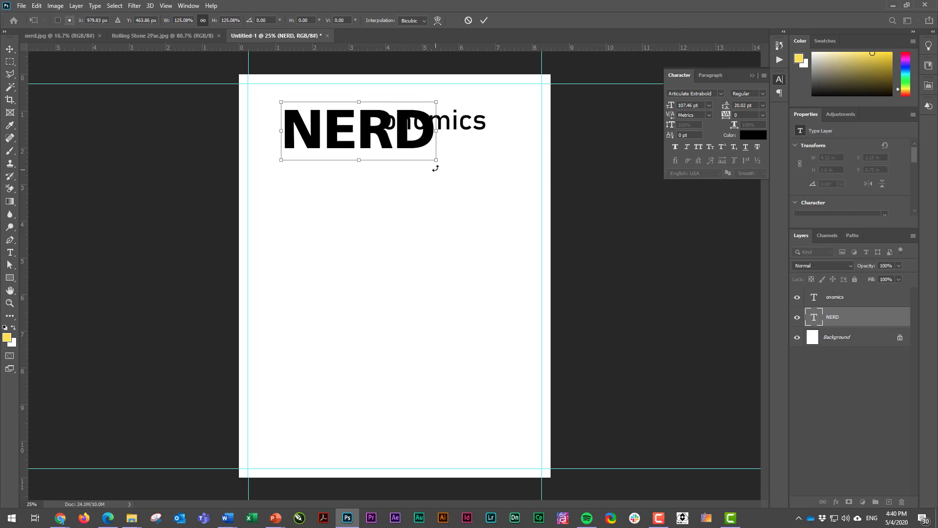
drag(400, 141, 342, 128)
key(ctrl+z)
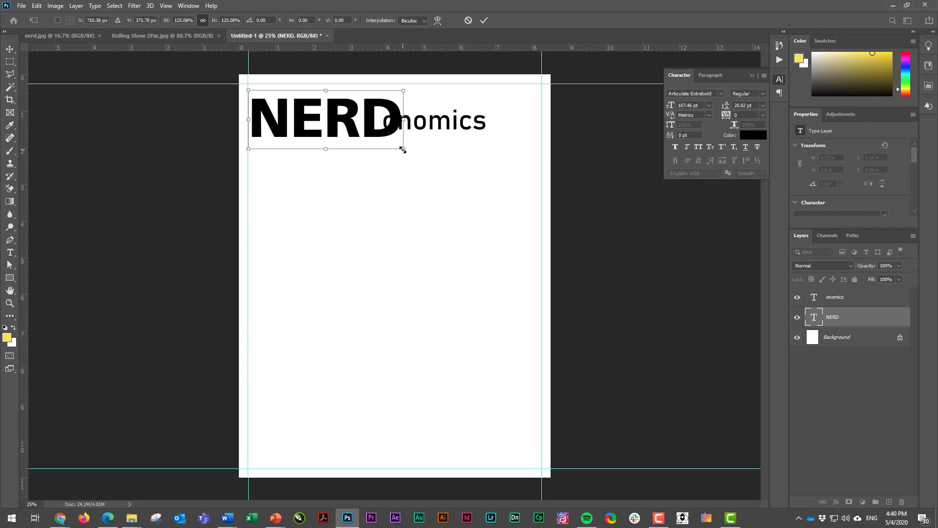
Apply the NERD enlargement and bring back the Character panel for editing onomics
click(483, 22)
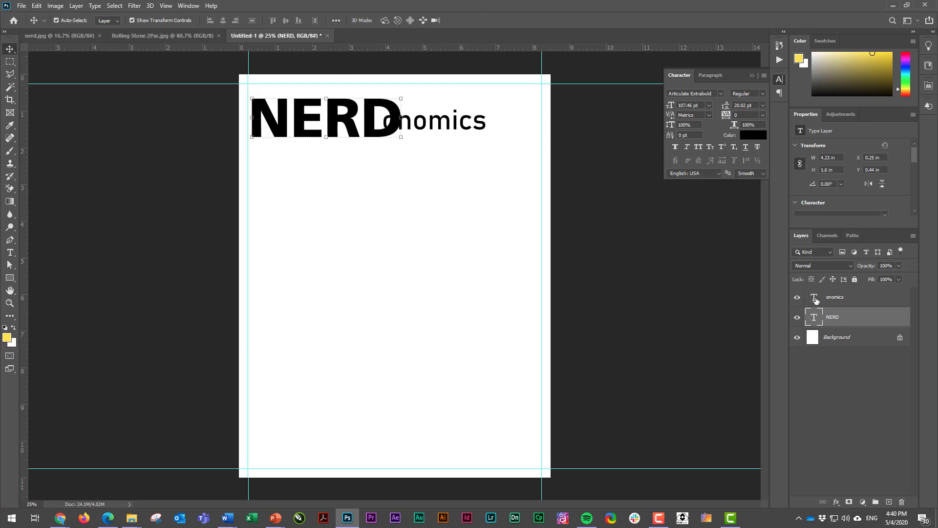
double_click(813, 297)
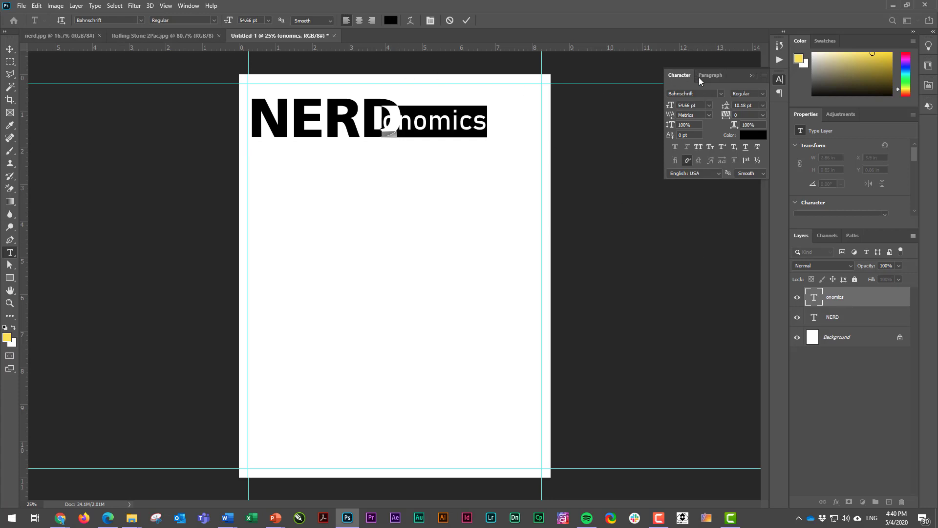
click(753, 75)
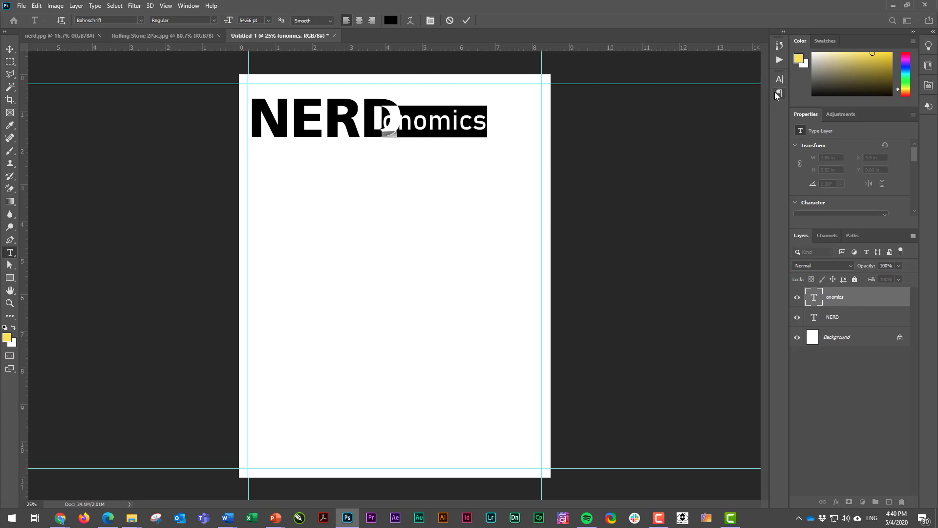
click(188, 6)
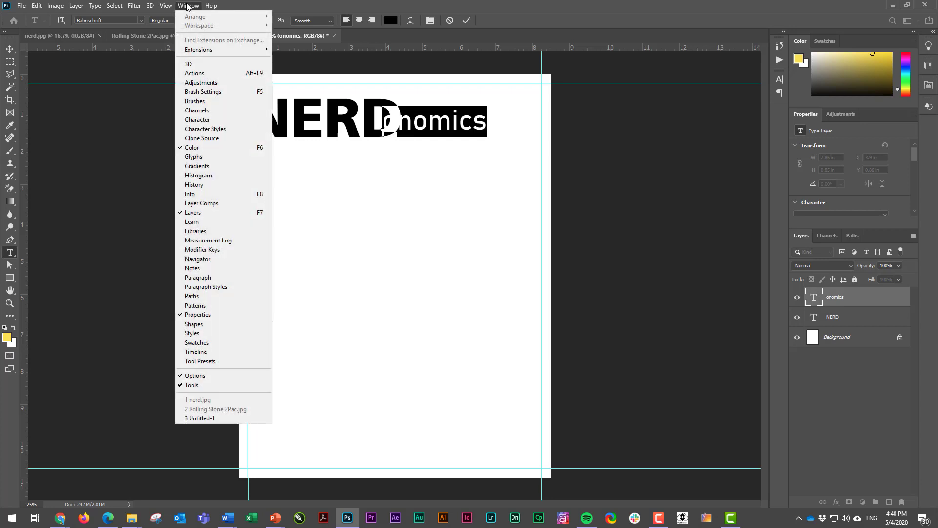
click(204, 121)
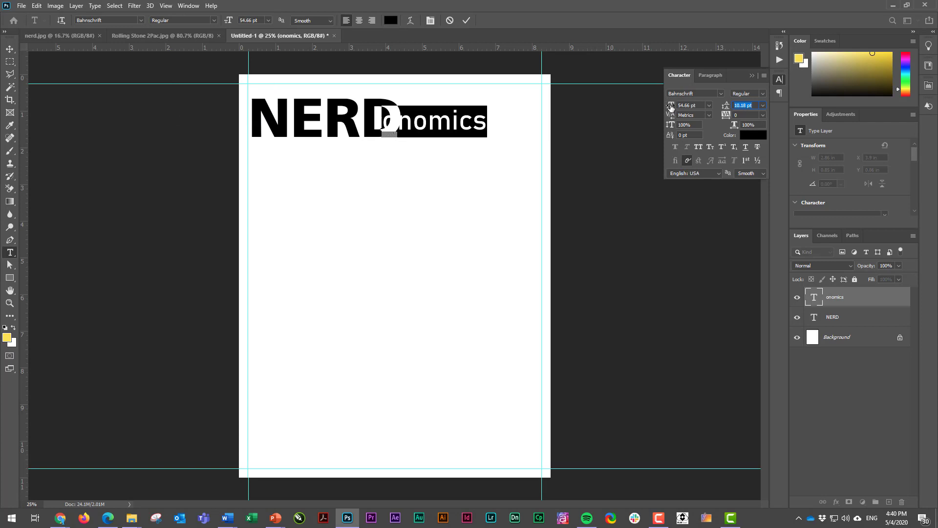
Give onomics -120 tracking and enlarge it to 78.66 pt
drag(671, 106, 723, 116)
click(726, 105)
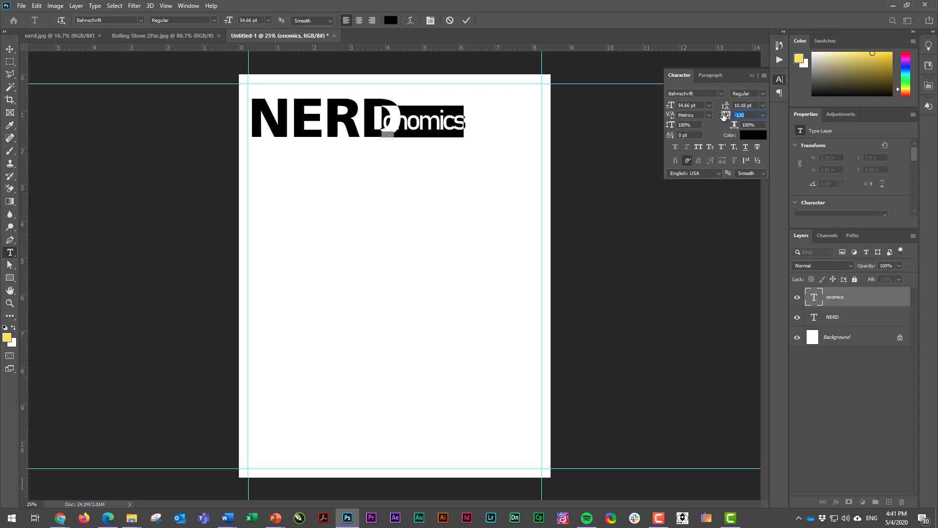
click(725, 105)
drag(671, 106, 689, 106)
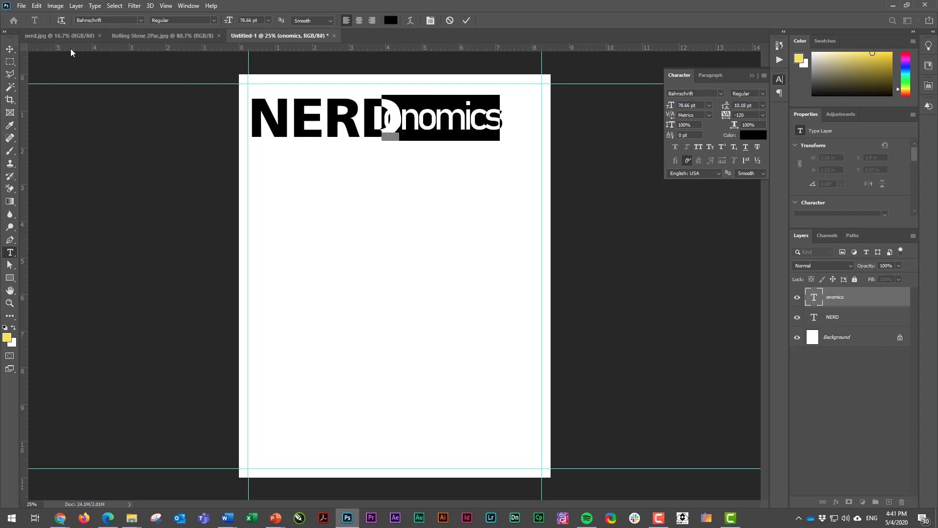
Align onomics flush against NERD on the same baseline, then deselect the layers
click(9, 48)
drag(438, 117, 466, 126)
drag(397, 118, 407, 109)
drag(452, 135, 452, 126)
click(657, 229)
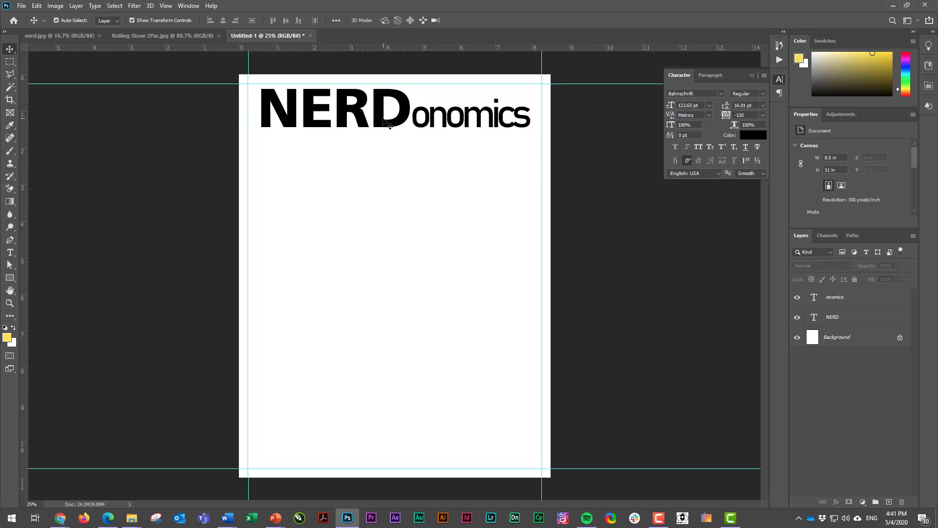
click(389, 122)
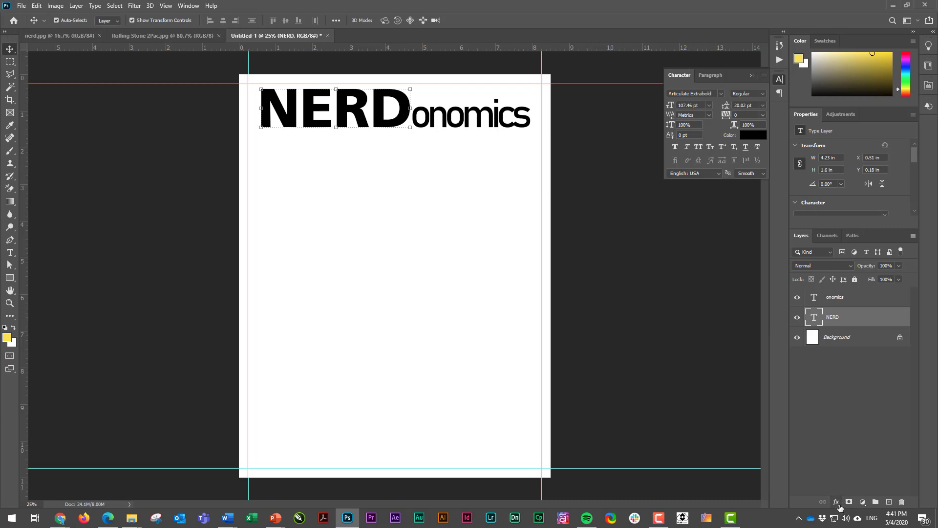
click(836, 502)
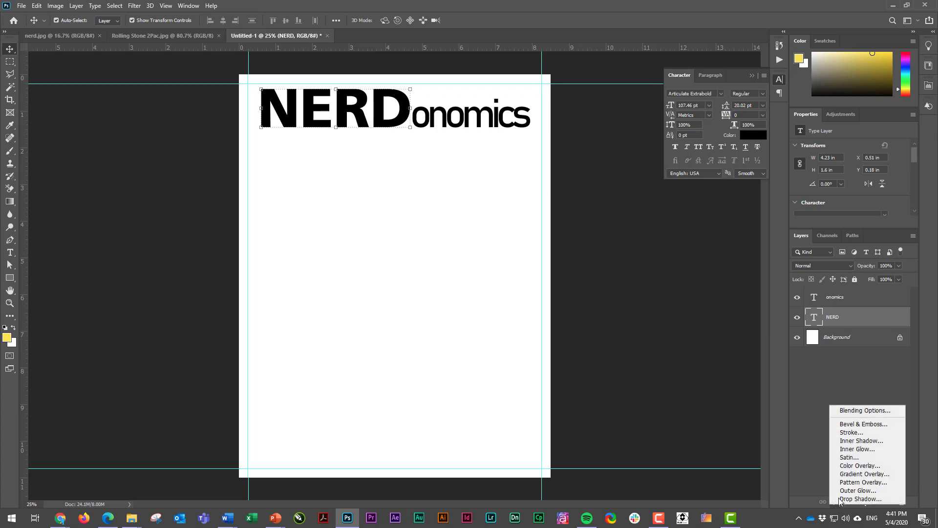
click(863, 481)
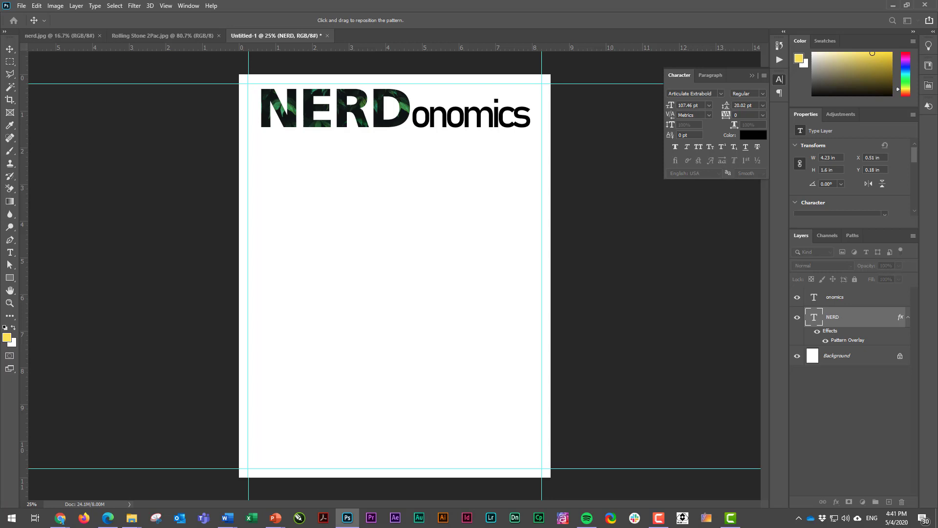
key(Escape)
click(188, 154)
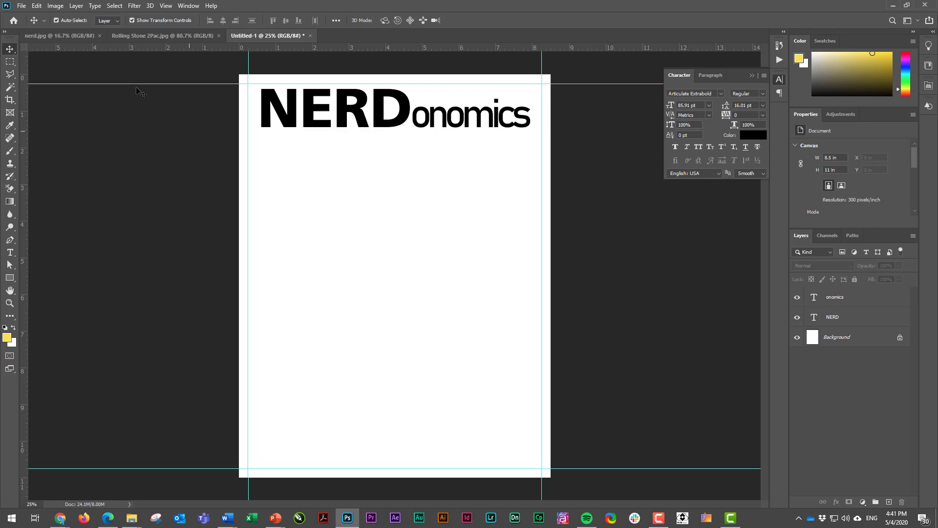
In nerd.jpg, take the Quick Selection Tool with a smaller brush and paint over the man's head and shirt
click(58, 35)
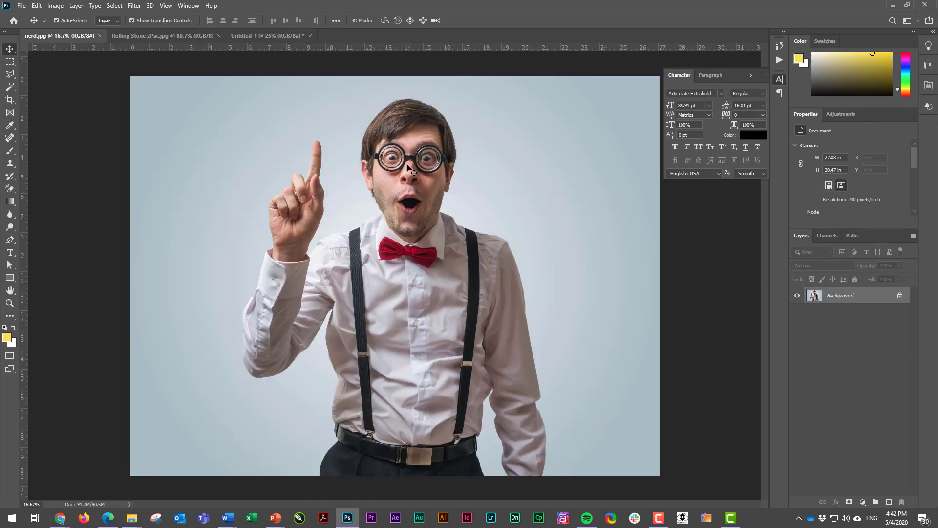
click(10, 87)
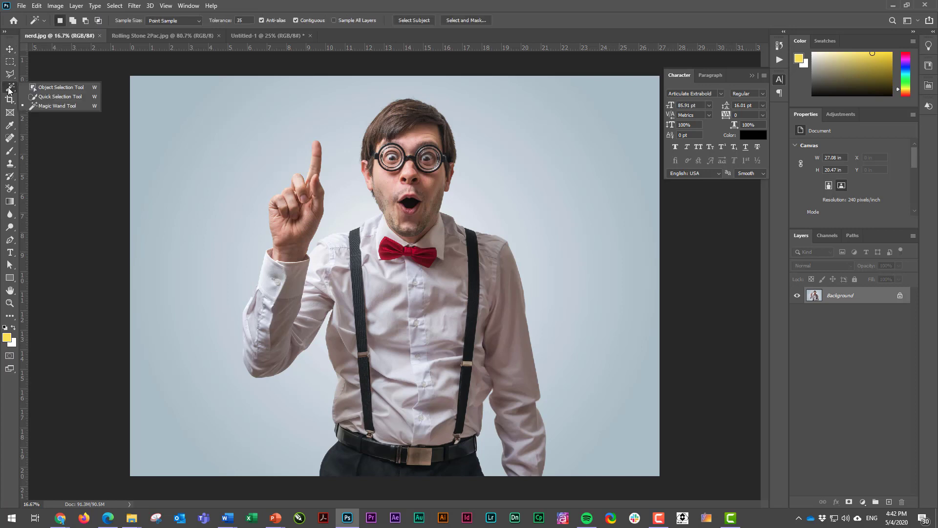
click(70, 97)
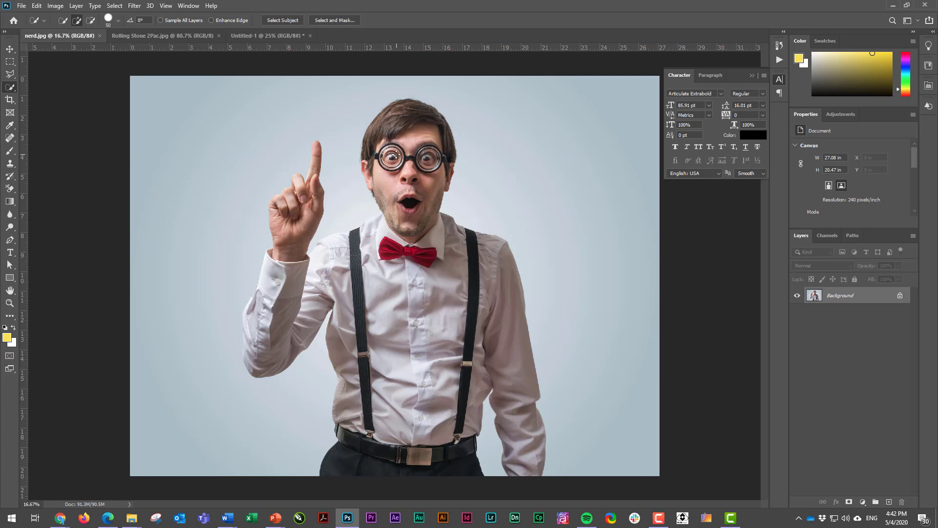
key(bracketleft)
key(bracketleft)
key(bracketleft)
key(bracketleft)
key(bracketleft)
key(bracketleft)
mouse_move(412, 144)
mouse_down()
mouse_move(386, 127)
mouse_move(440, 313)
mouse_move(413, 436)
mouse_move(374, 472)
mouse_move(359, 284)
mouse_move(366, 379)
mouse_move(337, 270)
mouse_move(308, 337)
mouse_move(275, 265)
mouse_move(276, 301)
mouse_move(255, 344)
mouse_move(252, 313)
mouse_move(254, 341)
mouse_up()
Extend the selection over the raised hand, fingertip, left arm and shoulder
mouse_move(297, 229)
mouse_down()
mouse_move(292, 259)
mouse_move(293, 206)
mouse_move(311, 186)
mouse_move(283, 203)
mouse_up()
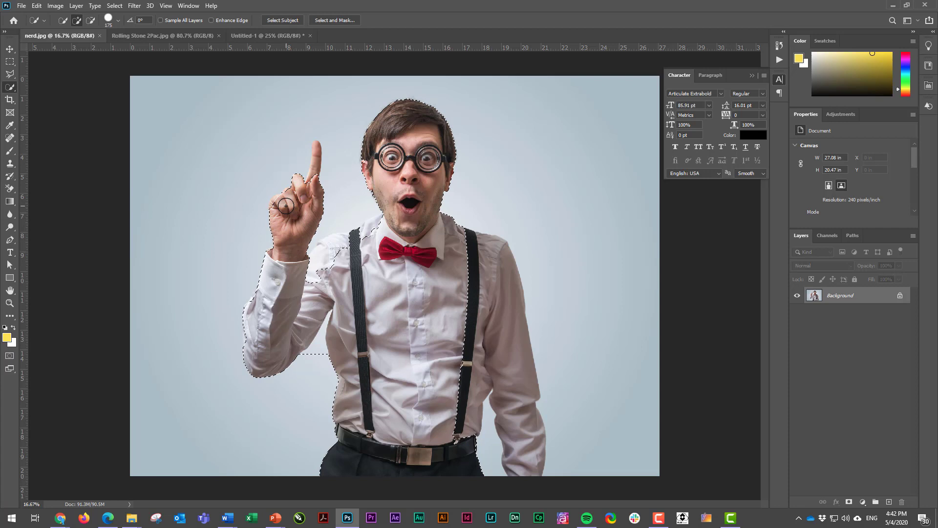
key(bracketleft)
key(bracketleft)
key(bracketleft)
key(bracketleft)
key(bracketleft)
key(bracketleft)
key(bracketleft)
drag(318, 150, 313, 185)
mouse_move(512, 291)
mouse_down()
mouse_move(498, 316)
mouse_move(507, 395)
mouse_up()
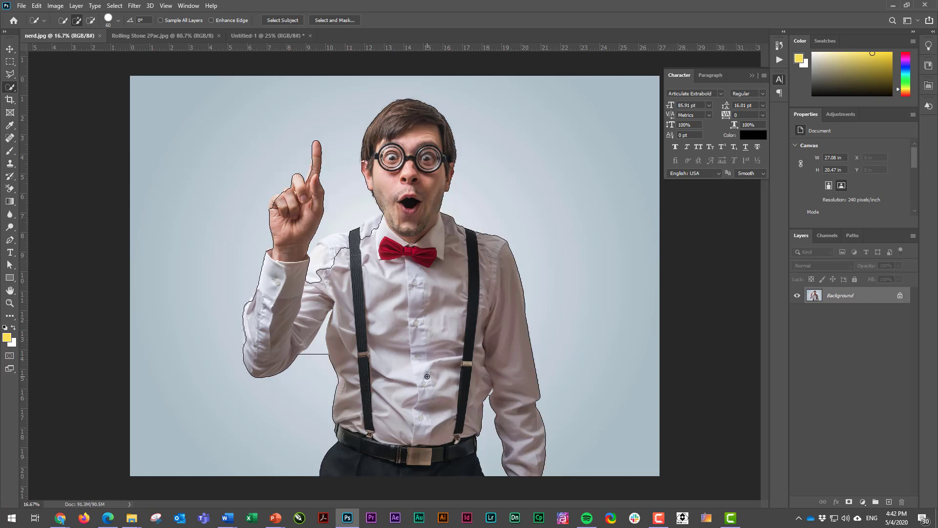
mouse_move(348, 311)
mouse_down()
mouse_move(310, 278)
mouse_move(332, 250)
mouse_up()
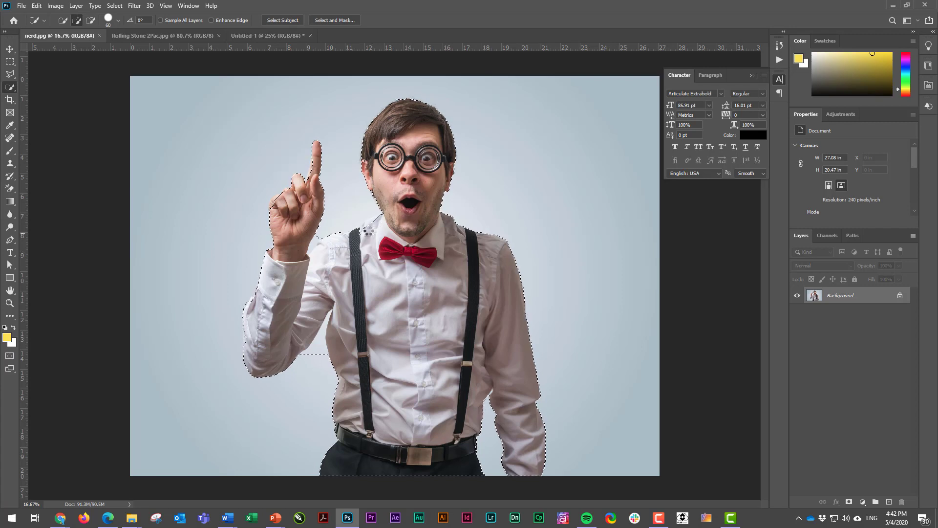
Subtract the background gaps between the hand, arm and torso from the selection
key(alt)
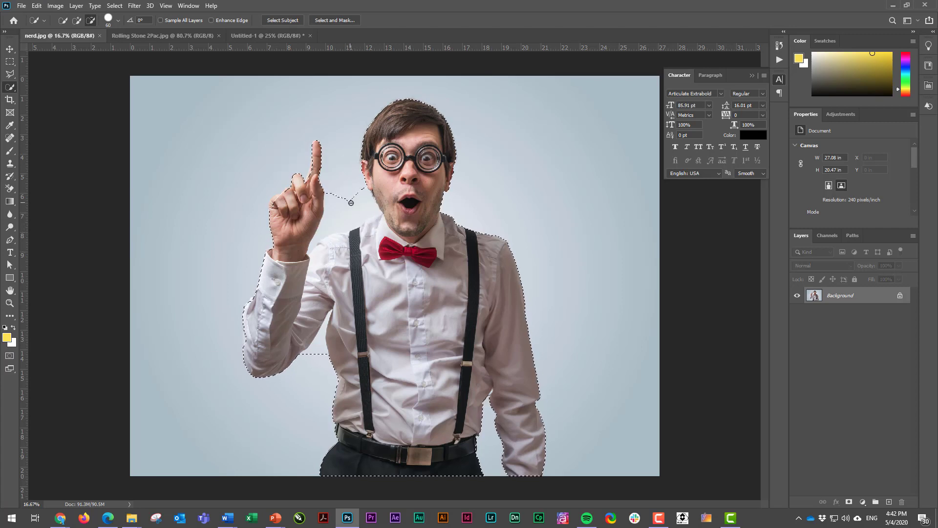
click(318, 239)
alt+click(313, 351)
drag(312, 354, 320, 332)
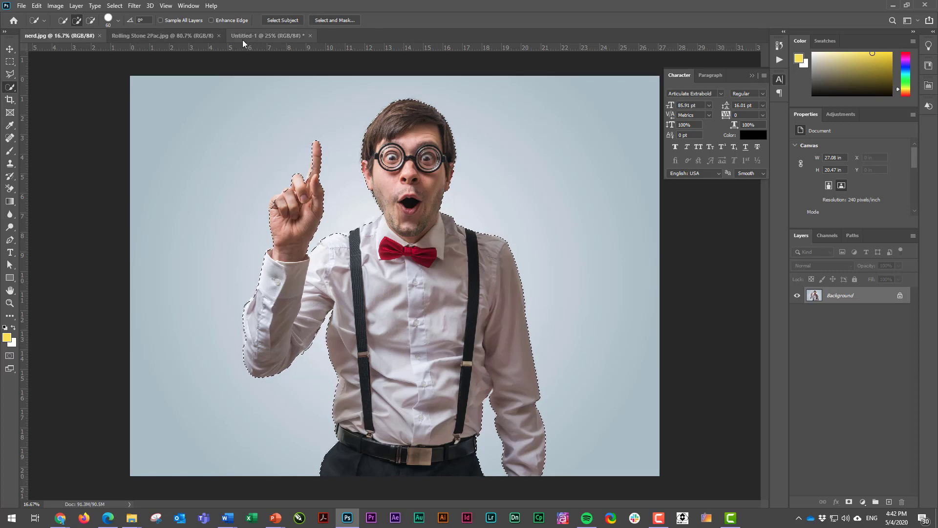
Paste the cut-out man onto the cover and move him left and down
click(258, 36)
key(ctrl+v)
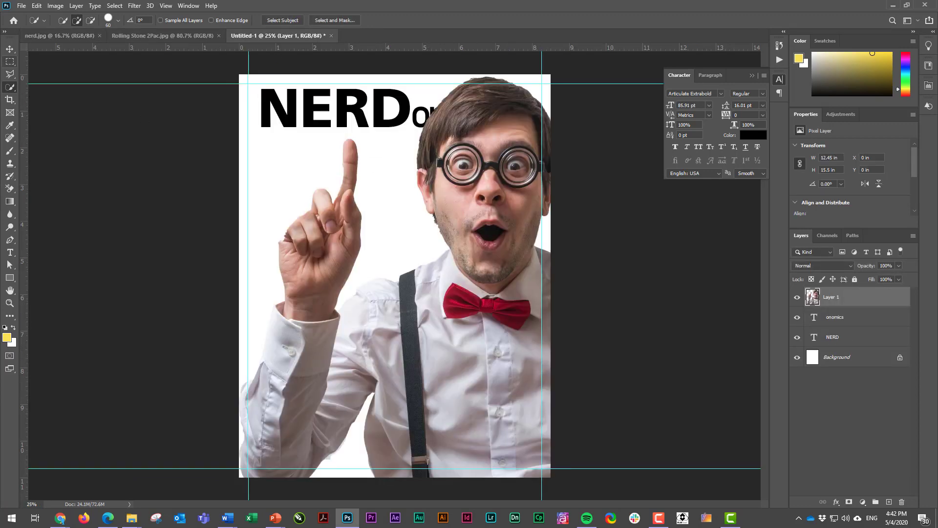
click(10, 49)
drag(449, 188, 379, 210)
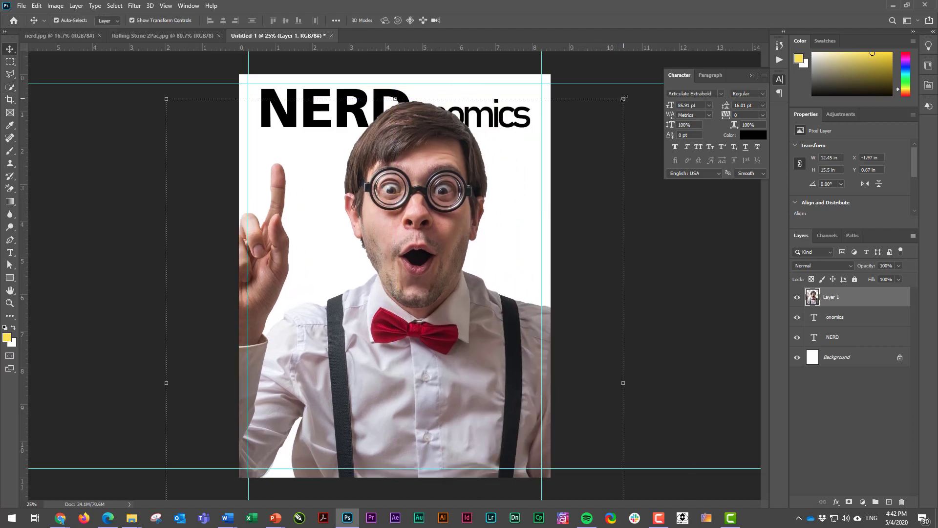
Try resizing and repositioning the photo, then cancel the distorted transform
drag(624, 98, 511, 232)
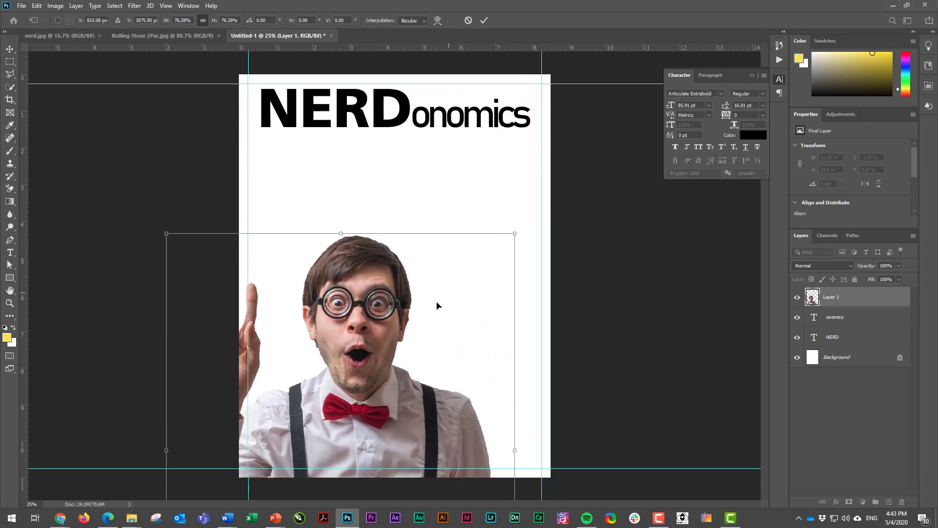
drag(394, 323, 426, 209)
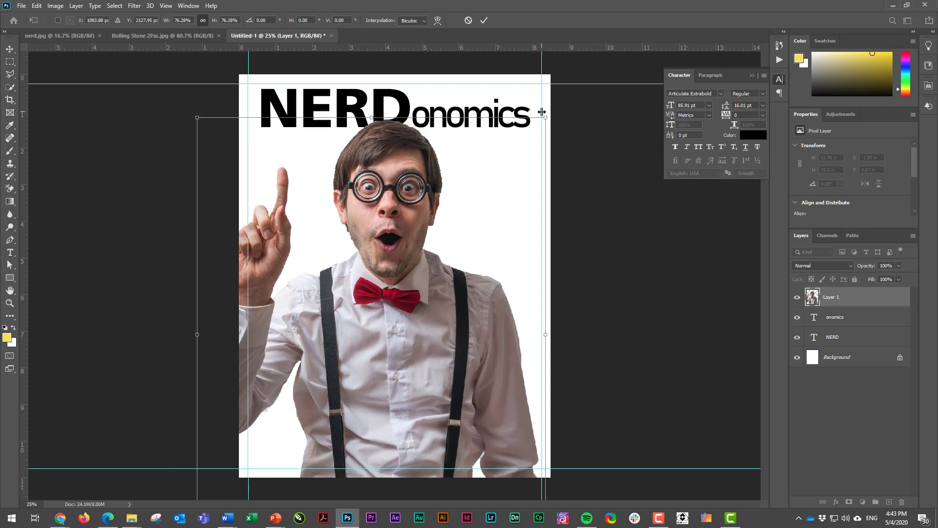
drag(545, 109, 531, 136)
drag(448, 204, 479, 157)
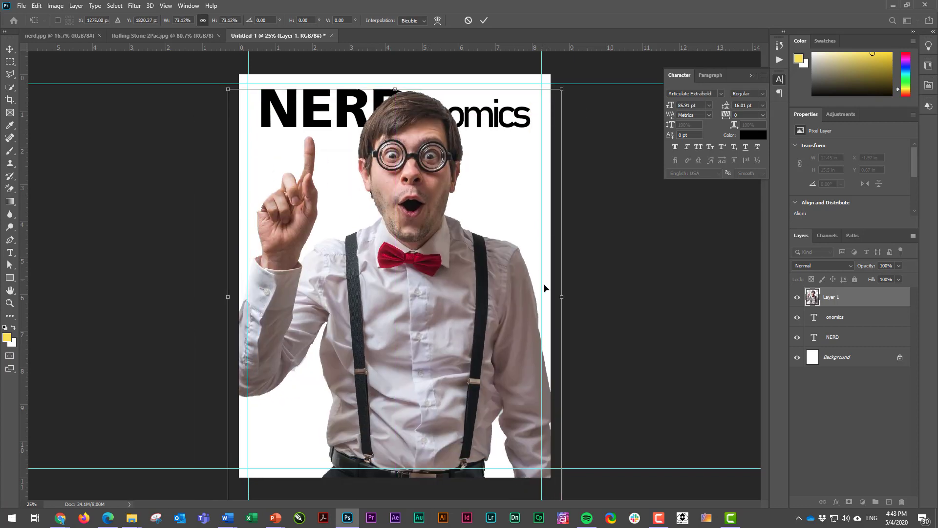
drag(561, 296, 513, 296)
mouse_move(371, 90)
mouse_down()
mouse_move(372, 61)
mouse_move(365, 343)
mouse_move(370, 90)
mouse_up()
click(469, 20)
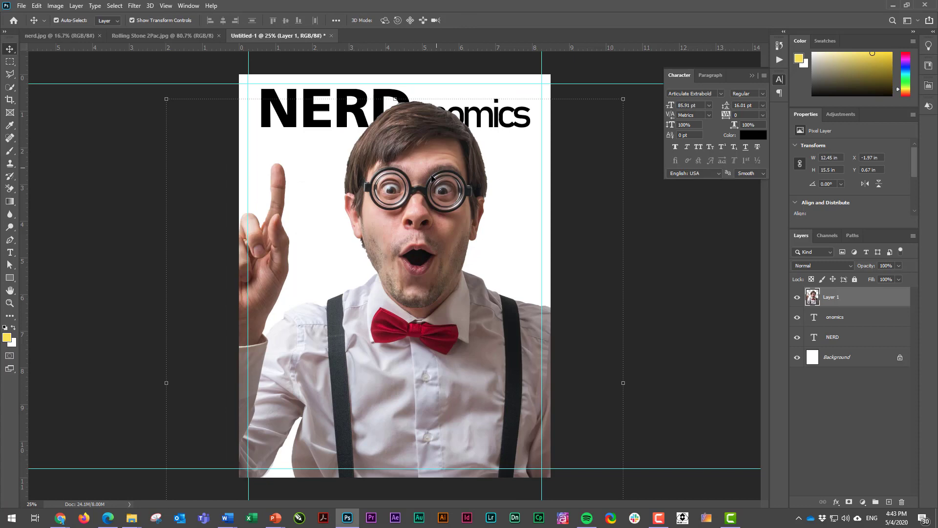
Scale the photo to about 73% and place it just under the NERDonomics title
drag(623, 98, 499, 252)
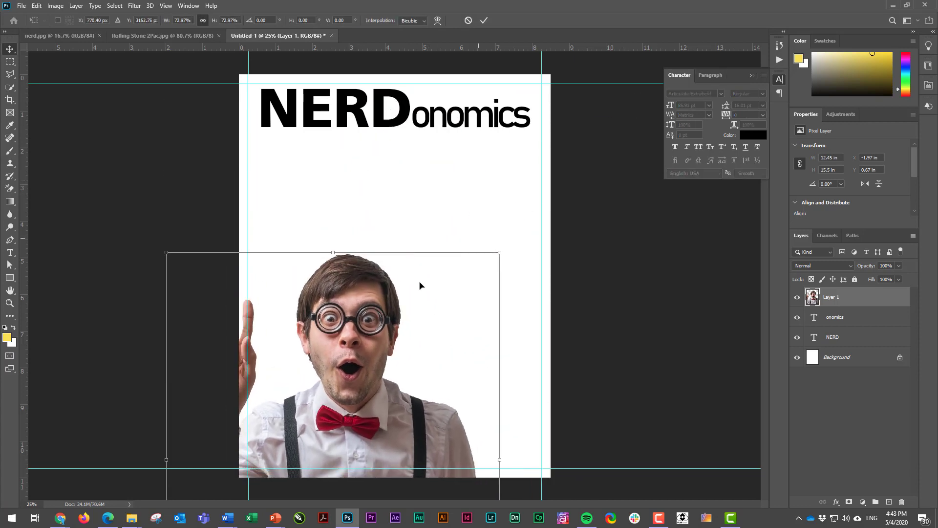
drag(419, 285, 405, 183)
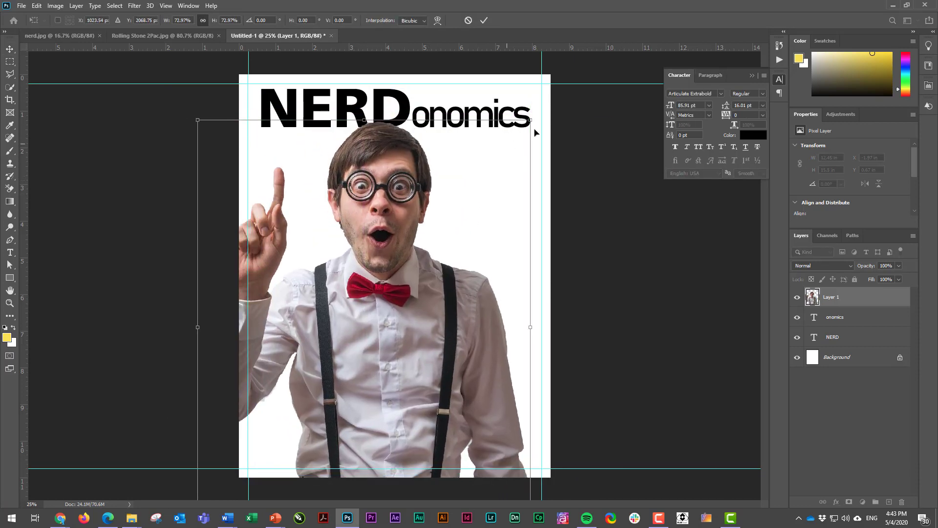
mouse_move(531, 121)
mouse_down()
mouse_move(509, 147)
mouse_move(530, 120)
mouse_up()
drag(415, 217, 417, 214)
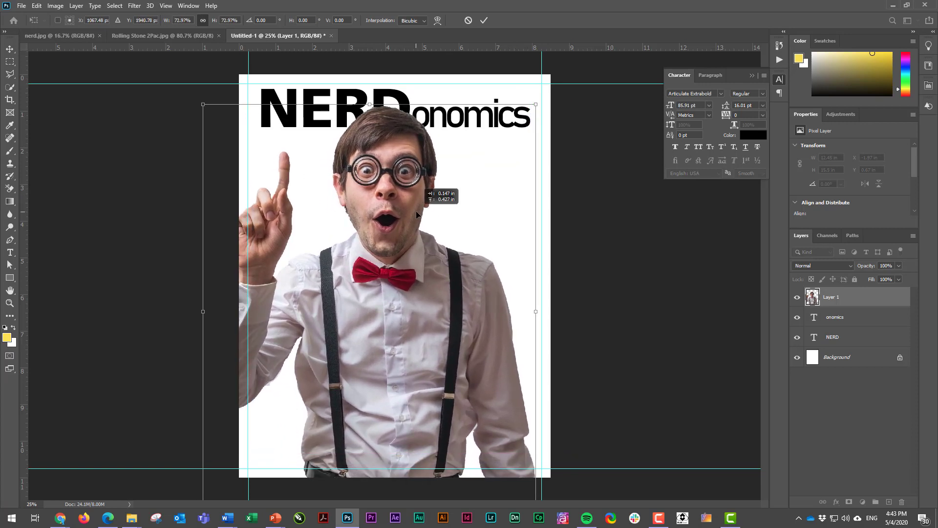
Apply the photo placement, then enlarge the NERD and onomics words together to about 109.5%
key(Return)
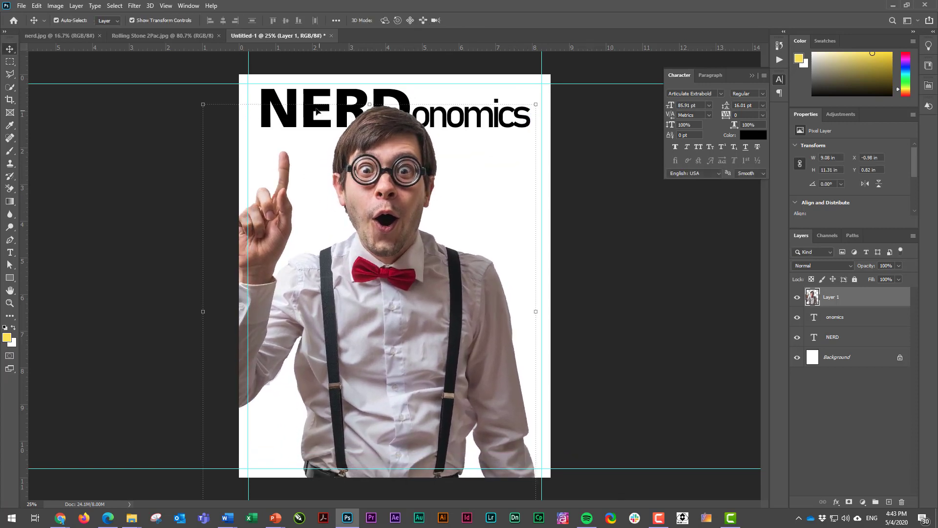
click(290, 96)
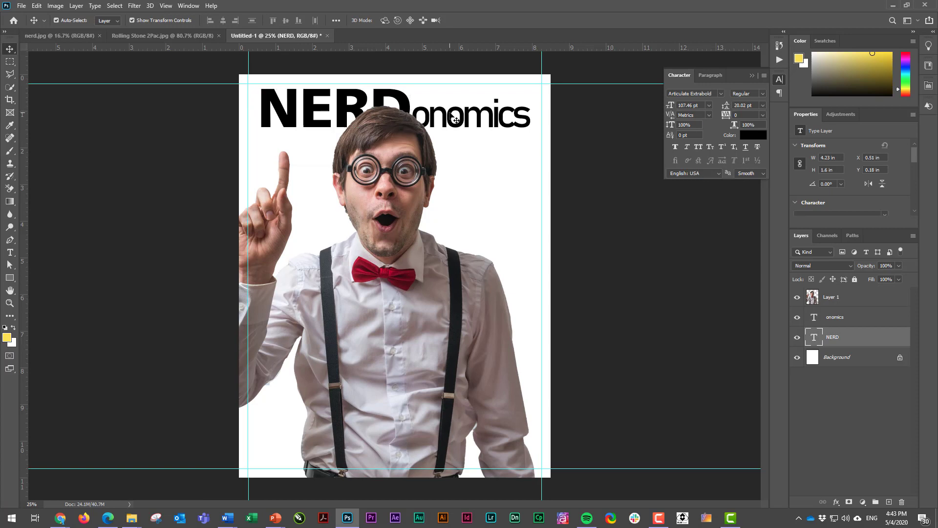
shift+click(454, 118)
key(shift+Down)
key(shift+Down)
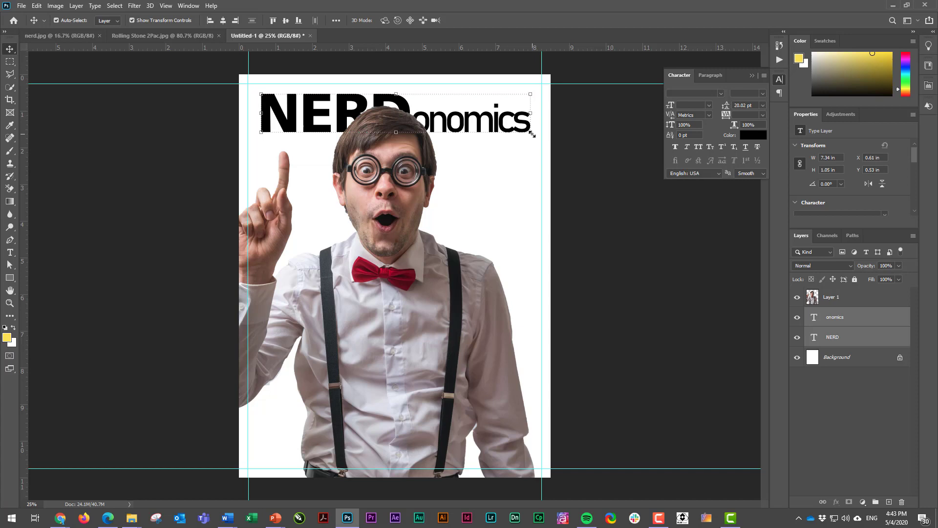
mouse_move(531, 133)
mouse_down()
mouse_move(546, 125)
mouse_move(542, 134)
mouse_up()
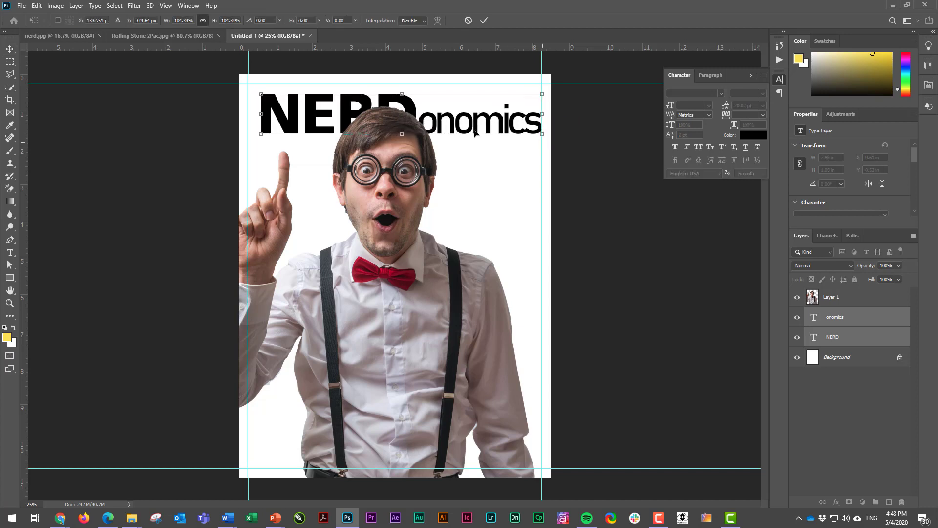
drag(260, 91, 248, 92)
drag(331, 108, 332, 106)
key(Return)
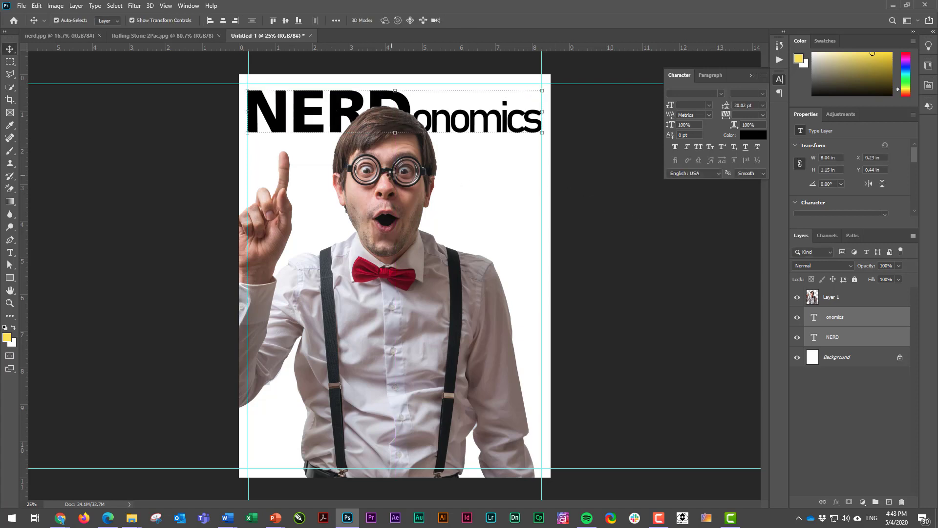
Shrink the nerd photo to about 94% and move it up beneath the title
mouse_move(386, 185)
mouse_down()
mouse_move(400, 184)
mouse_move(396, 193)
mouse_up()
drag(547, 112, 527, 137)
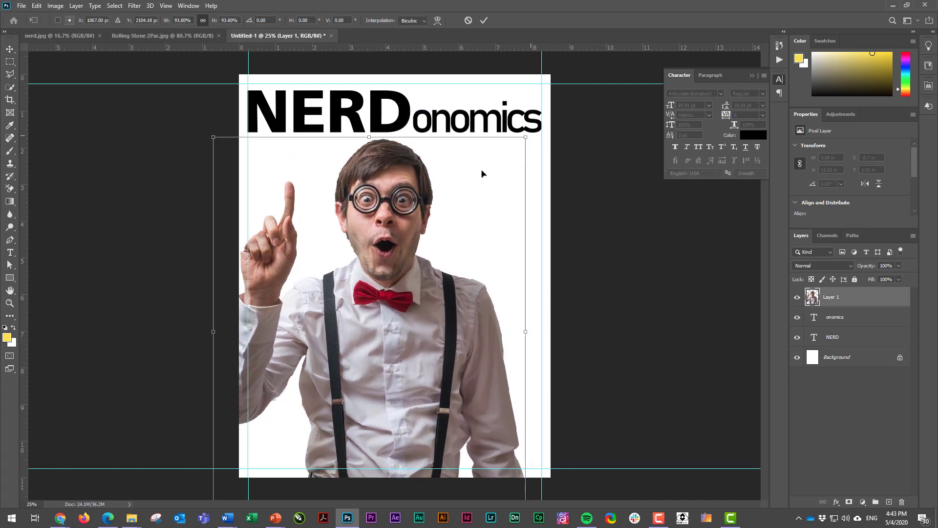
drag(402, 212, 419, 192)
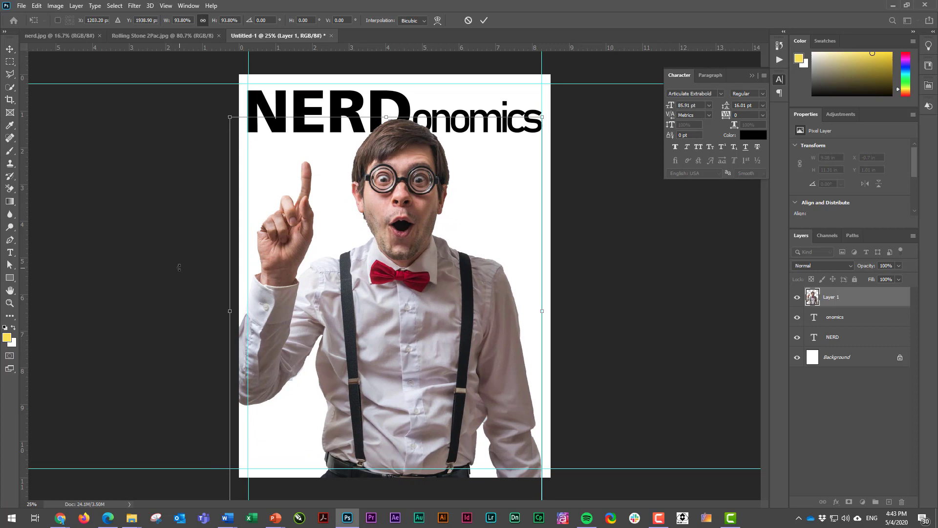
Apply the photo resize and add a new empty layer above Background
click(483, 23)
click(600, 195)
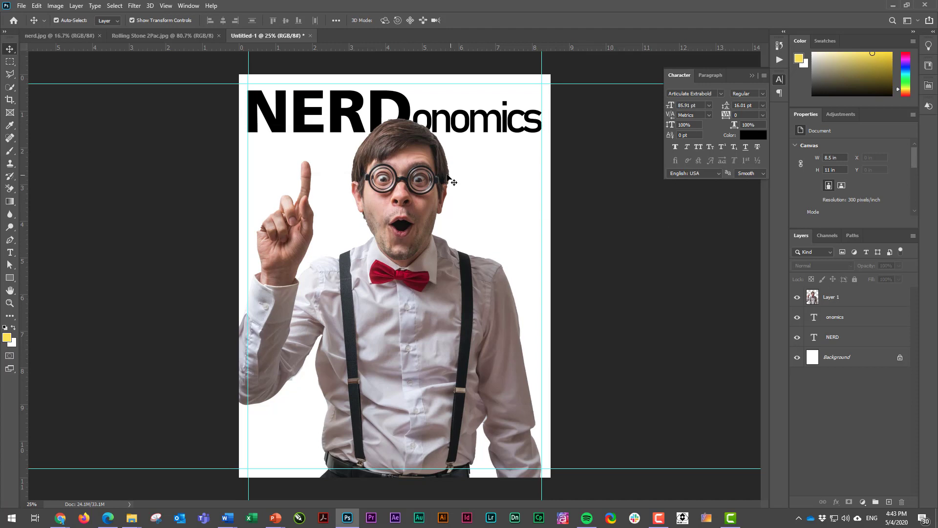
click(840, 358)
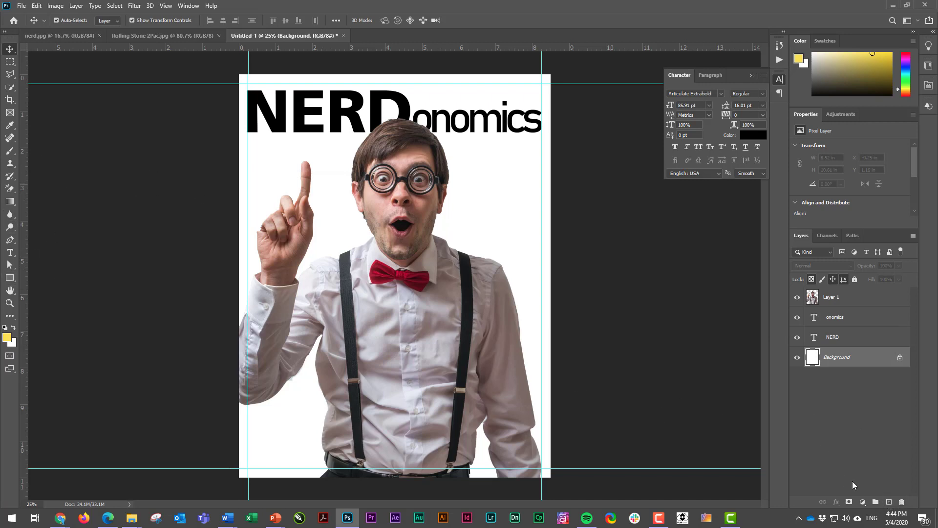
click(889, 502)
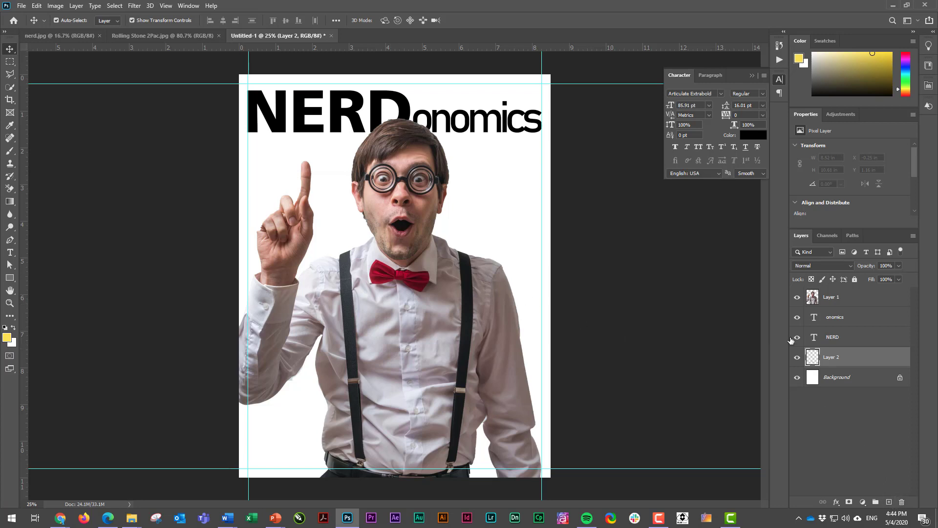
Set the foreground colour to pink and fill Layer 2 with it
click(14, 328)
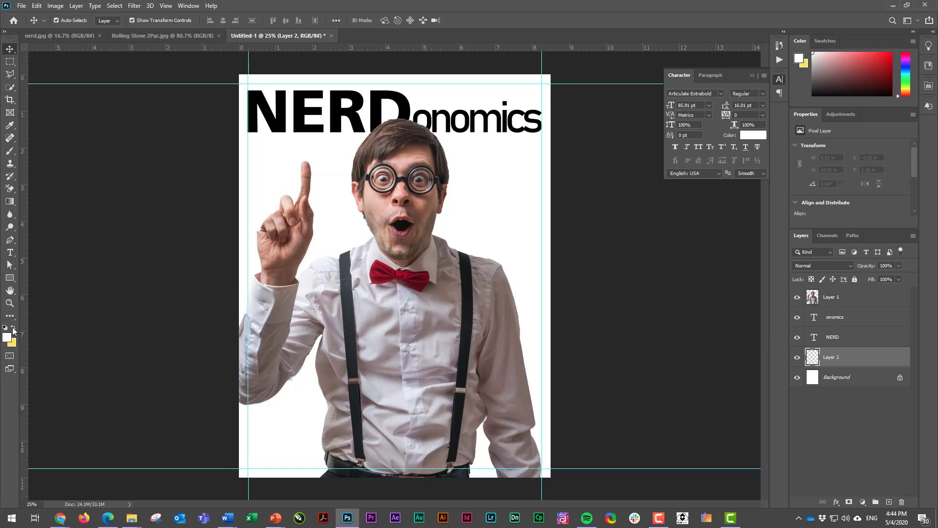
click(7, 337)
click(599, 139)
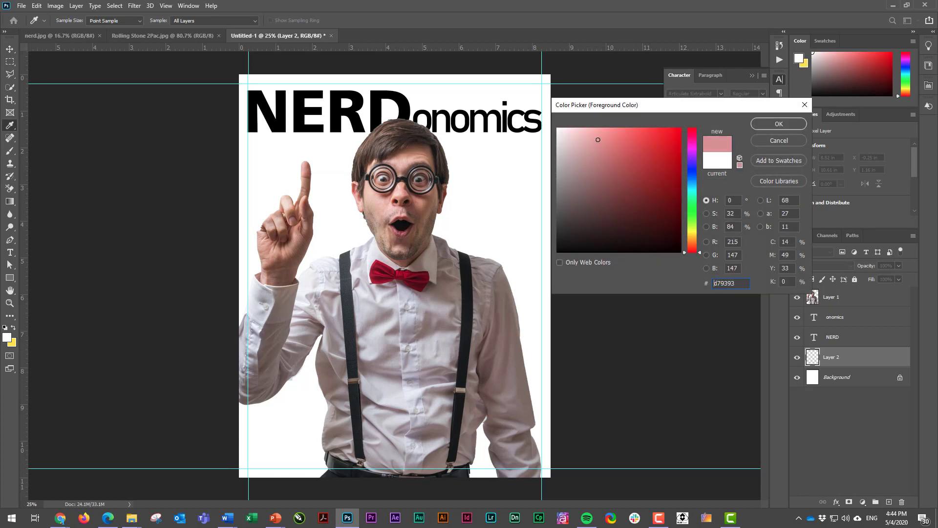
click(778, 124)
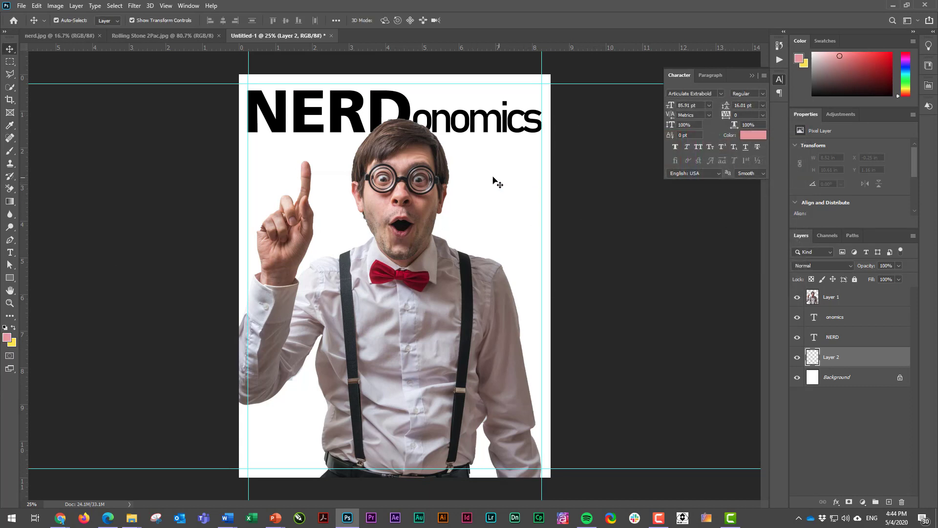
click(483, 194)
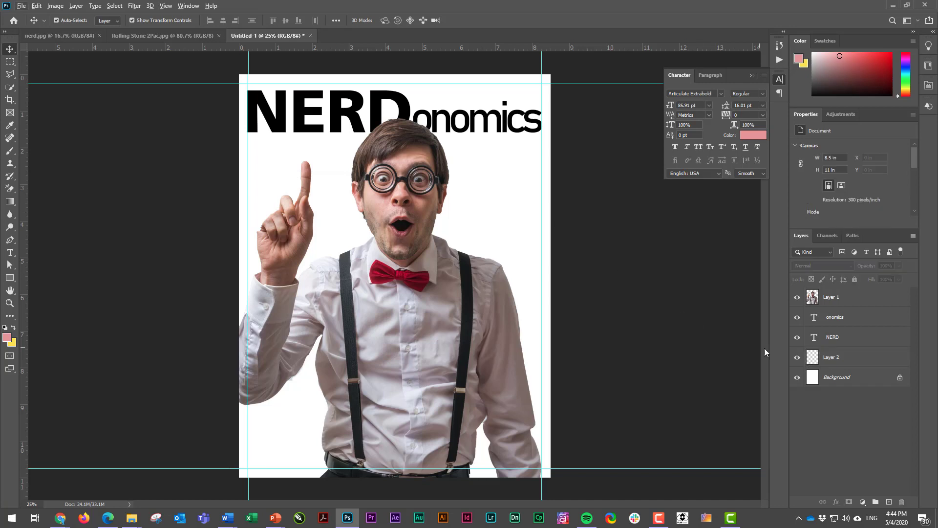
click(844, 360)
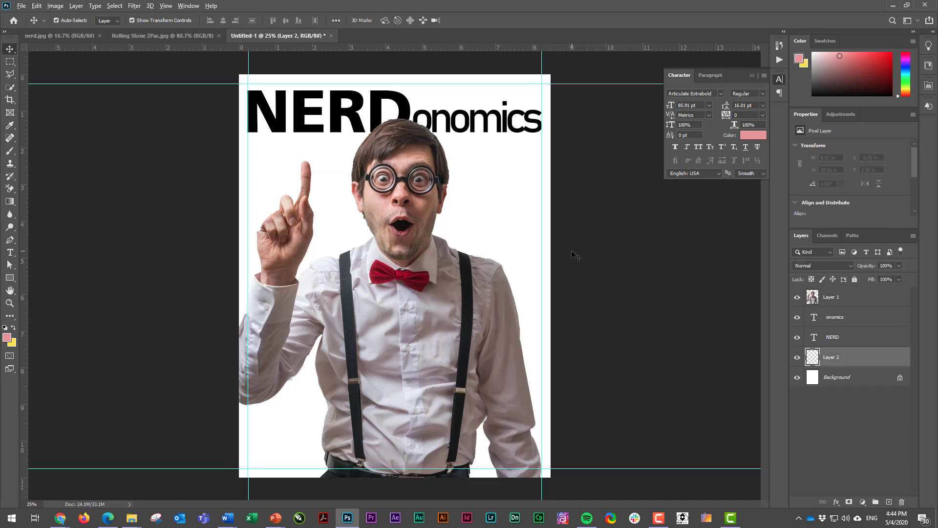
key(alt+BackSpace)
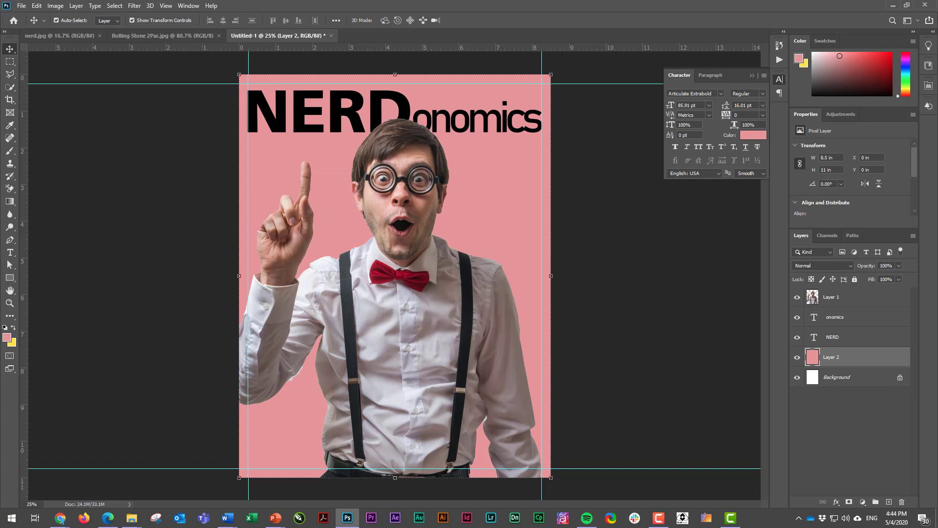
Nudge the nerd photo left and right to fine-tune its position
click(488, 203)
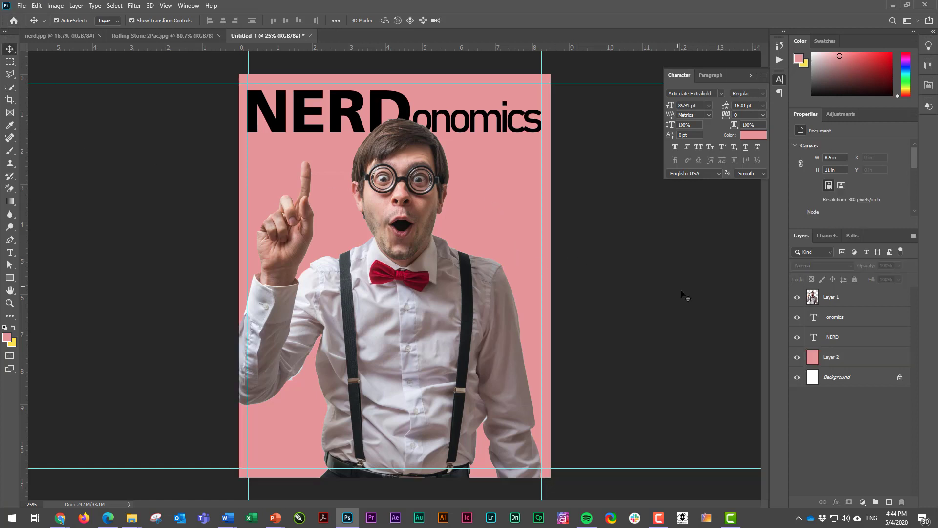
drag(418, 236, 418, 235)
scroll(280, 388, up, 5)
scroll(280, 389, up, 4)
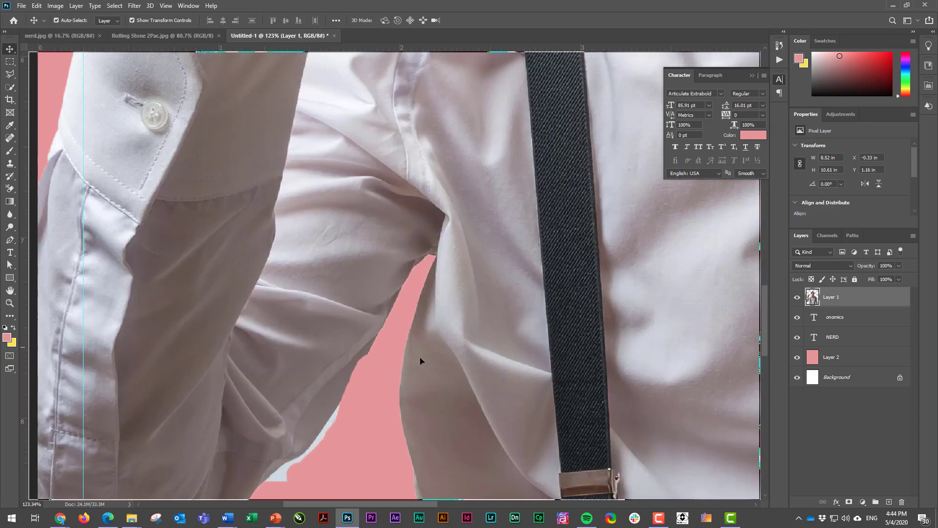
scroll(419, 361, down, 3)
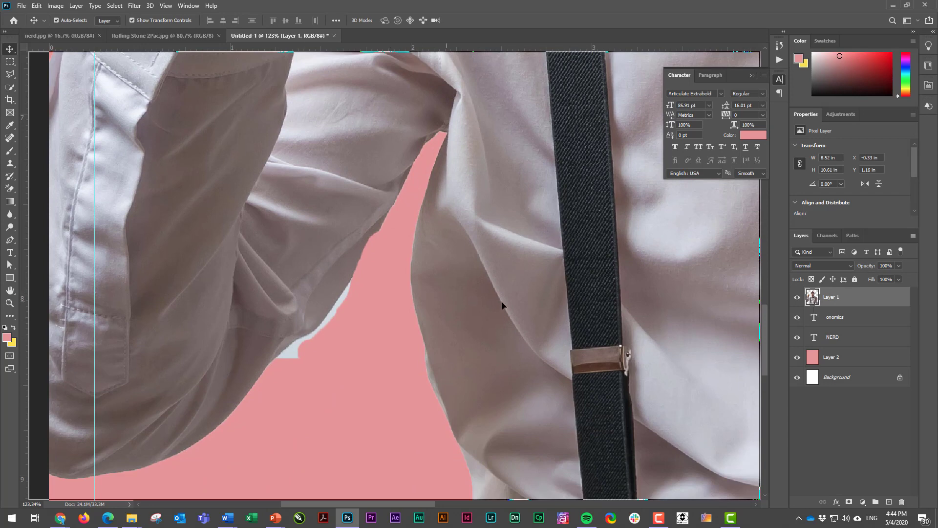
scroll(383, 327, down, 8)
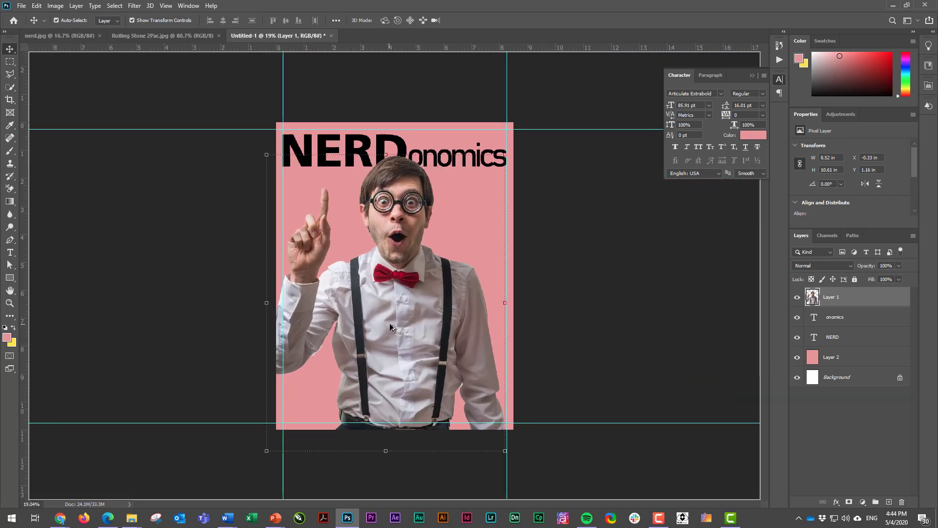
scroll(391, 326, up, 1)
drag(398, 321, 402, 321)
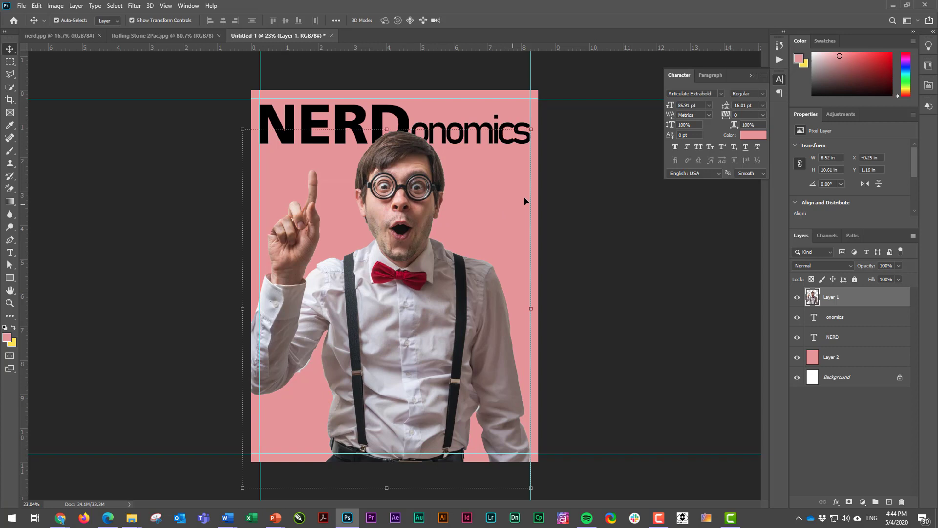
drag(441, 207, 432, 203)
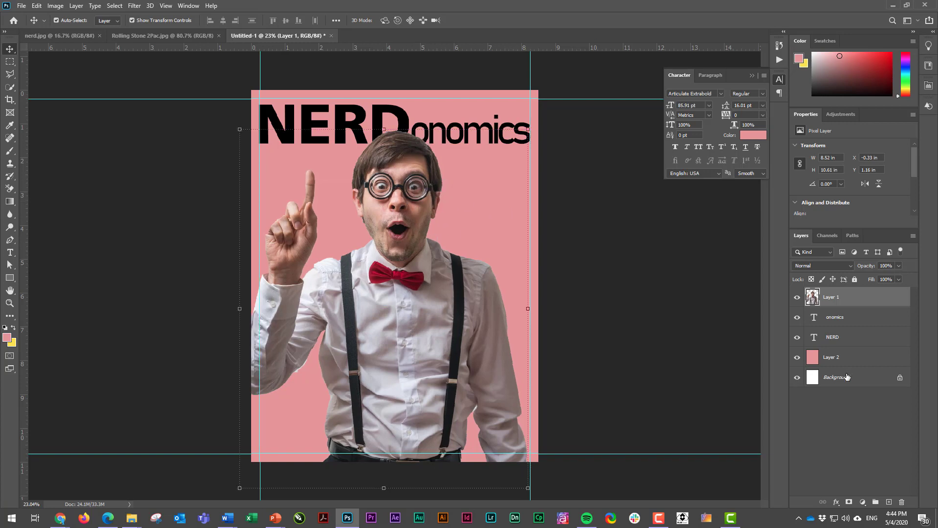
Add a Gradient Overlay layer style to the pink Layer 2
click(831, 360)
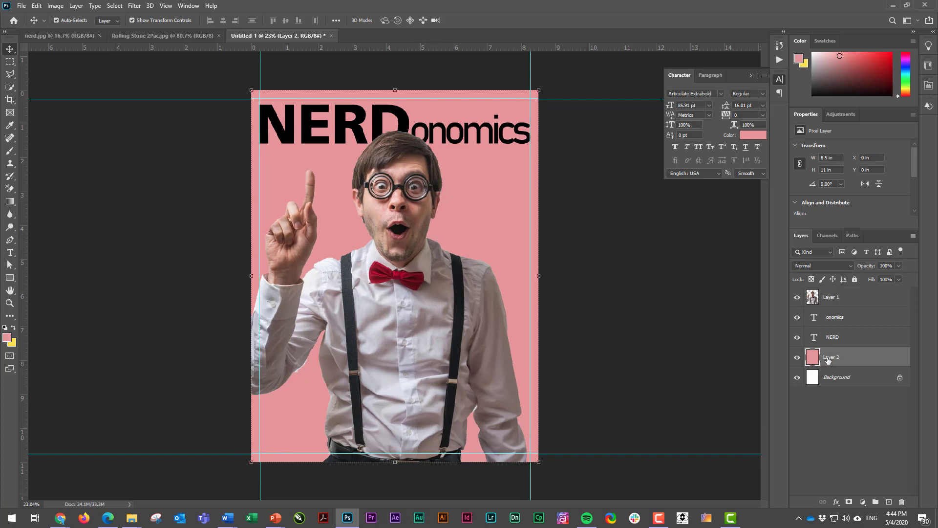
click(838, 503)
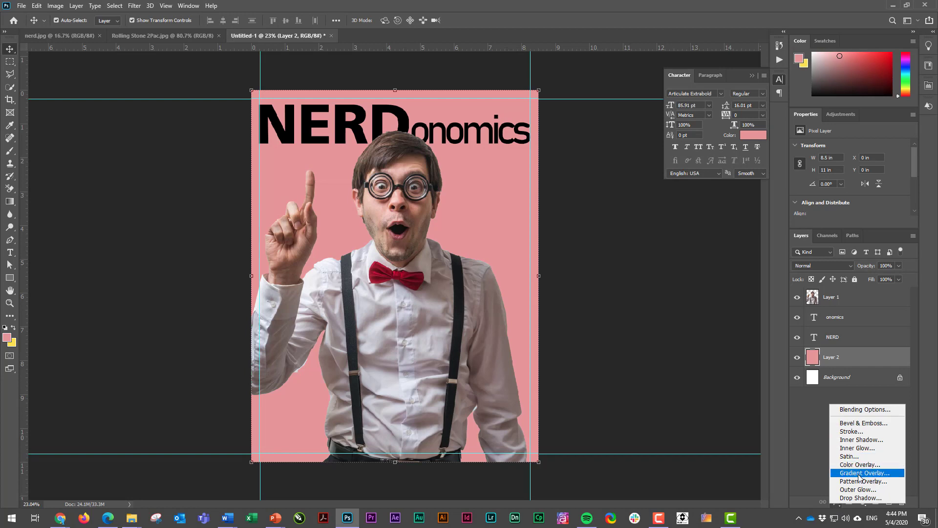
click(860, 473)
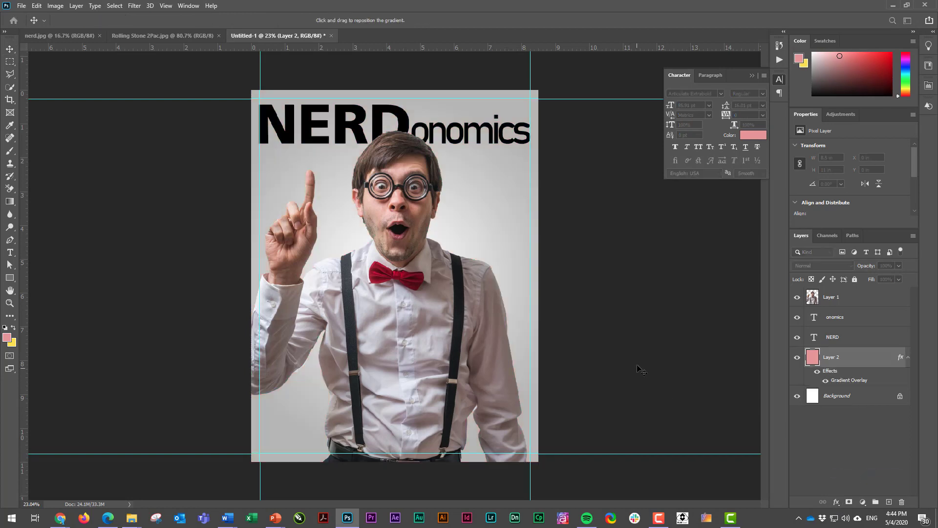
drag(556, 87, 643, 84)
Try the red, violet-orange and black-to-white presets, then keep the original light grey gradient
click(644, 138)
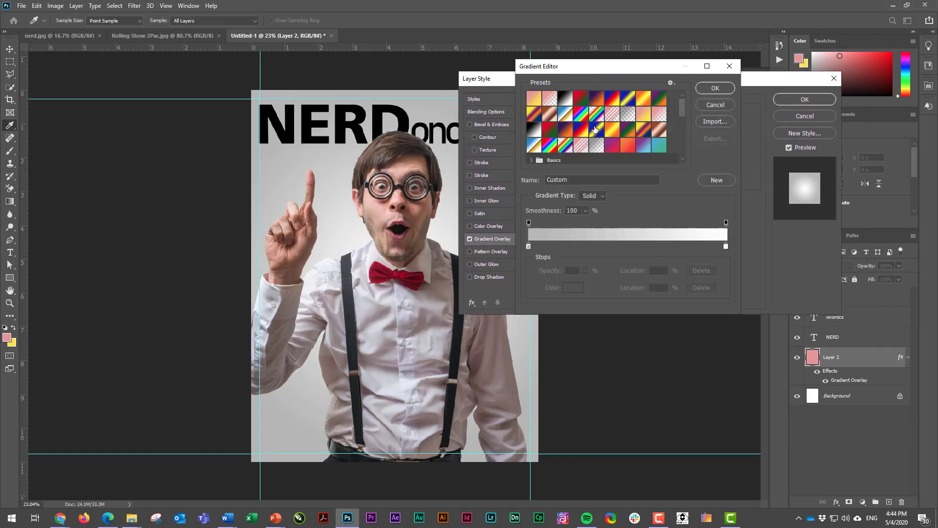
click(581, 99)
click(598, 99)
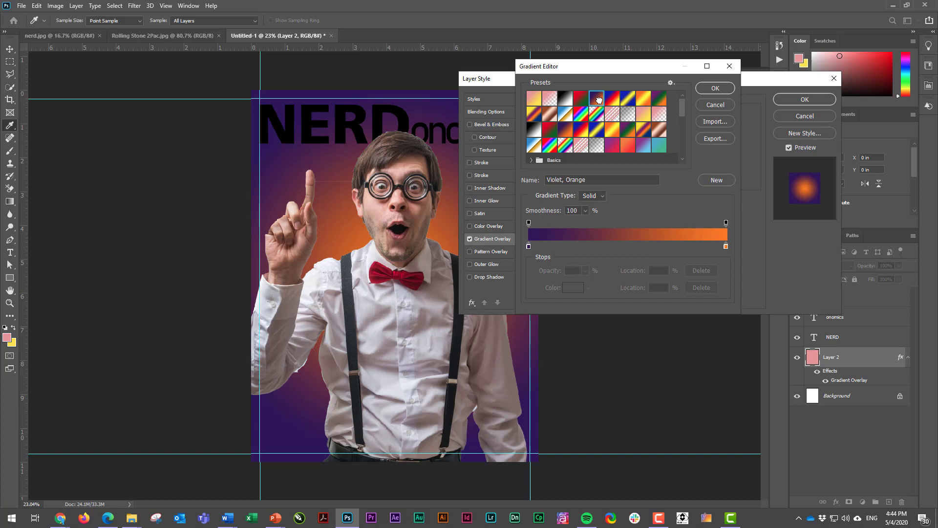
click(565, 100)
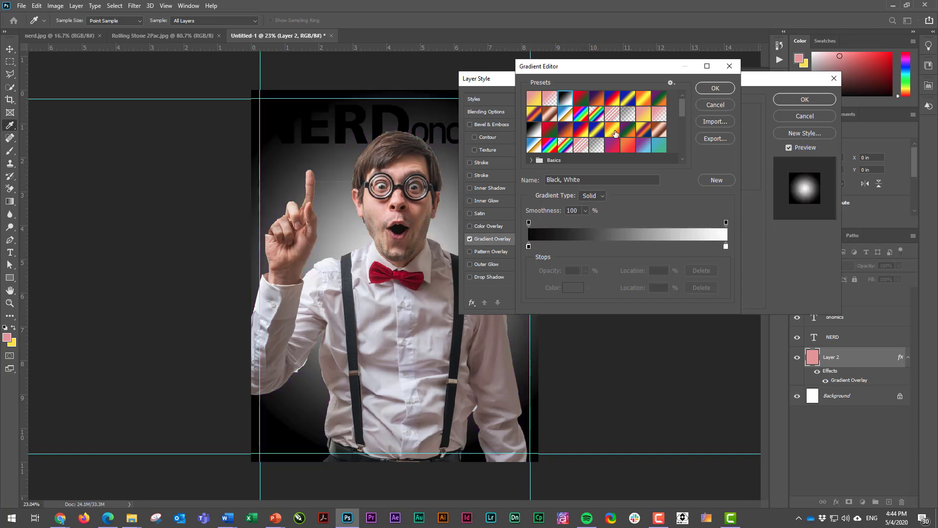
click(714, 105)
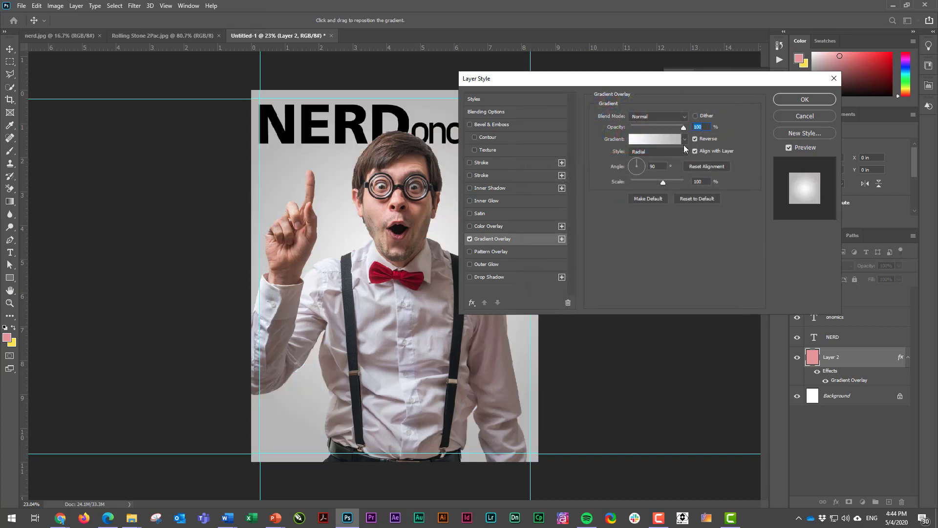
drag(667, 83, 731, 78)
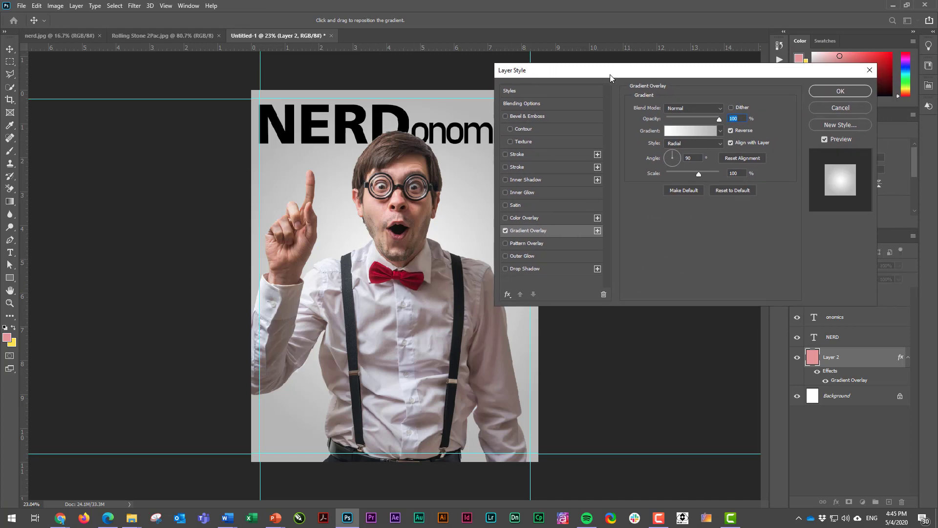
drag(610, 75, 609, 74)
click(852, 90)
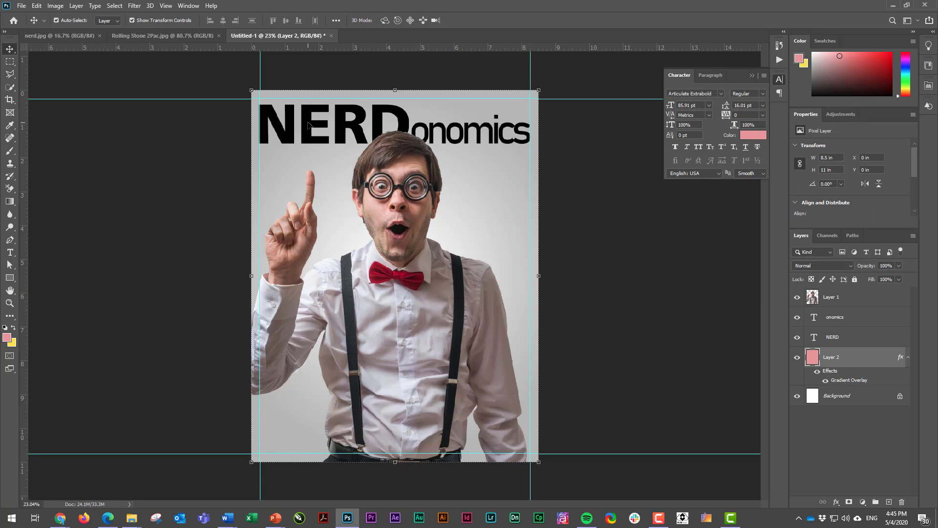
click(68, 193)
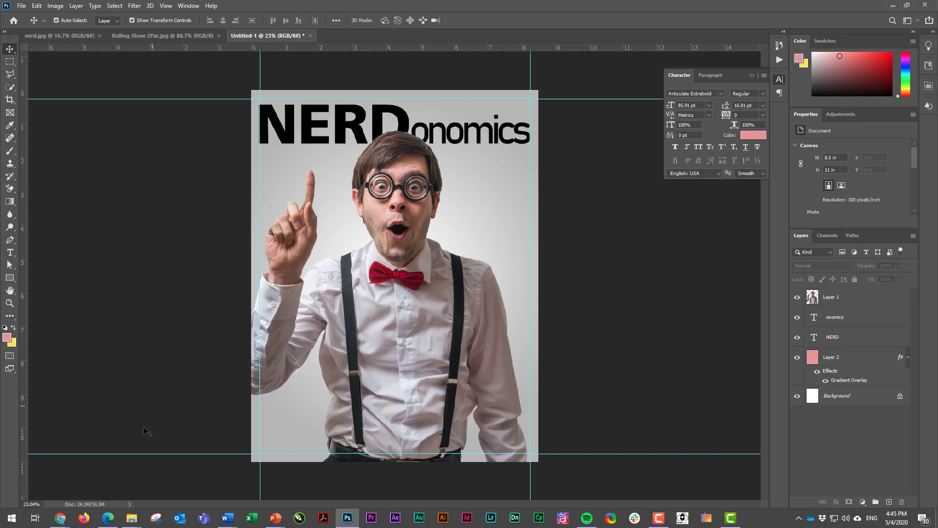
Switch to Chrome and head to coolors.co via the address bar
mouse_move(52, 523)
click(255, 472)
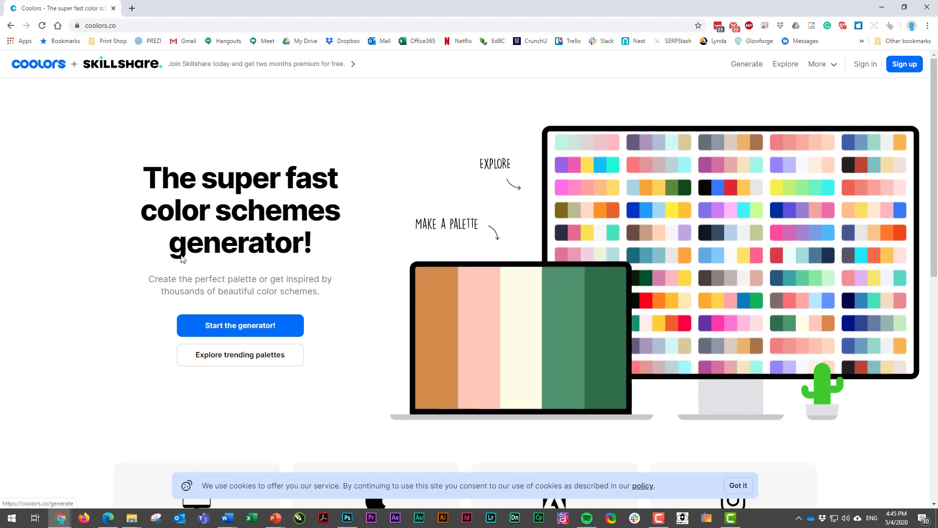
click(124, 27)
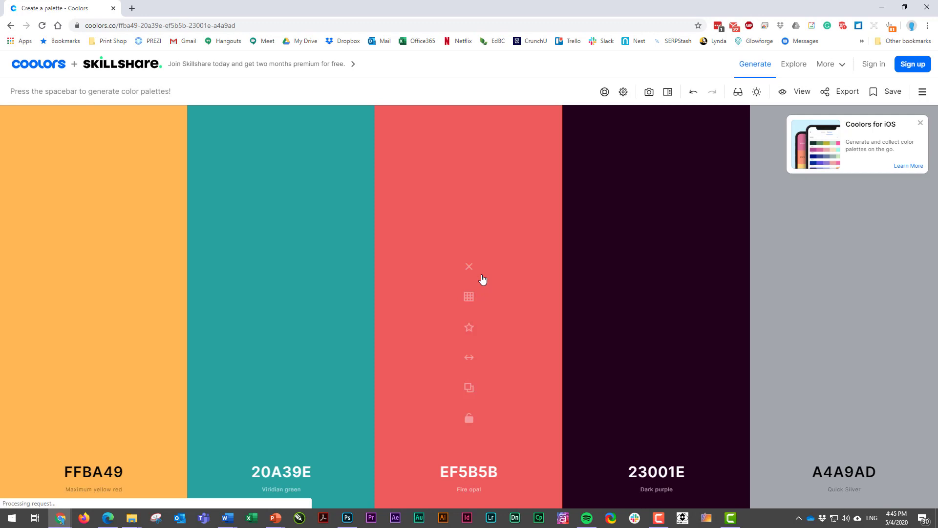
Generate palettes with the spacebar and lock the Sweet Brown A63D40 colour
key(space)
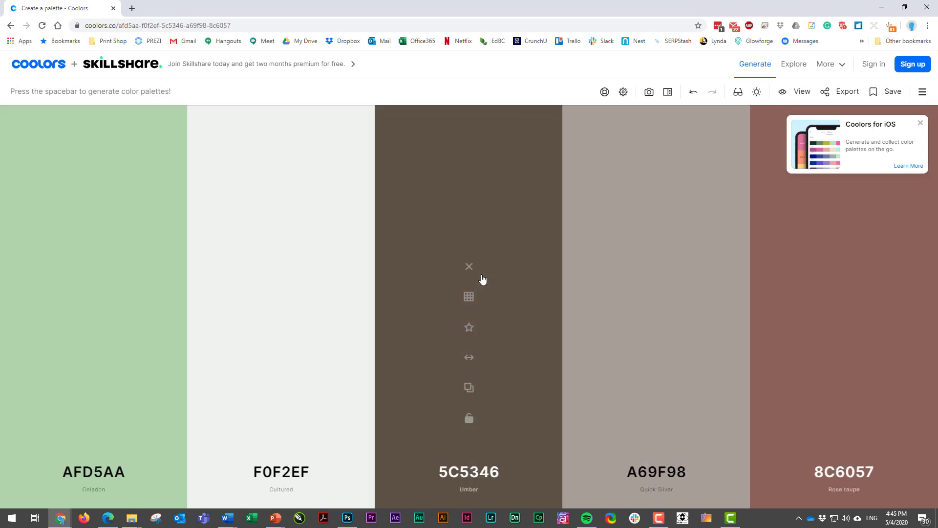
key(space)
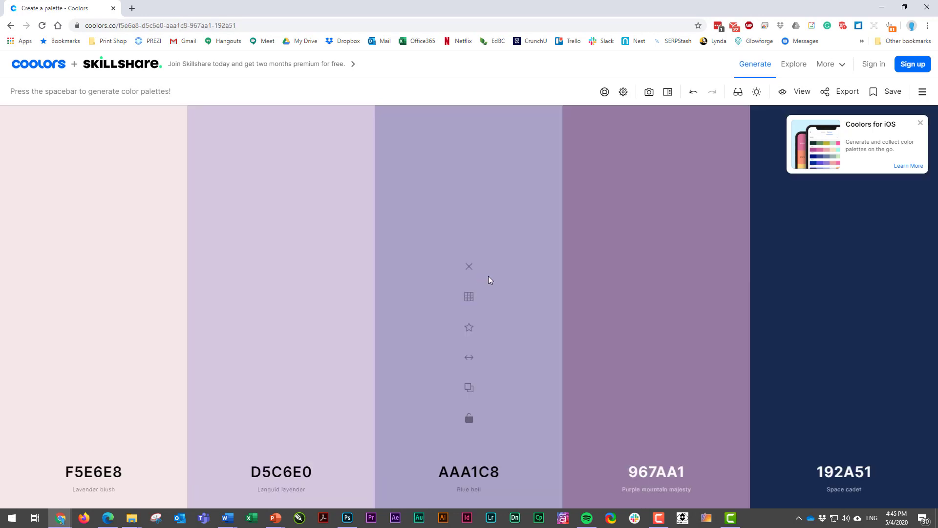
key(space)
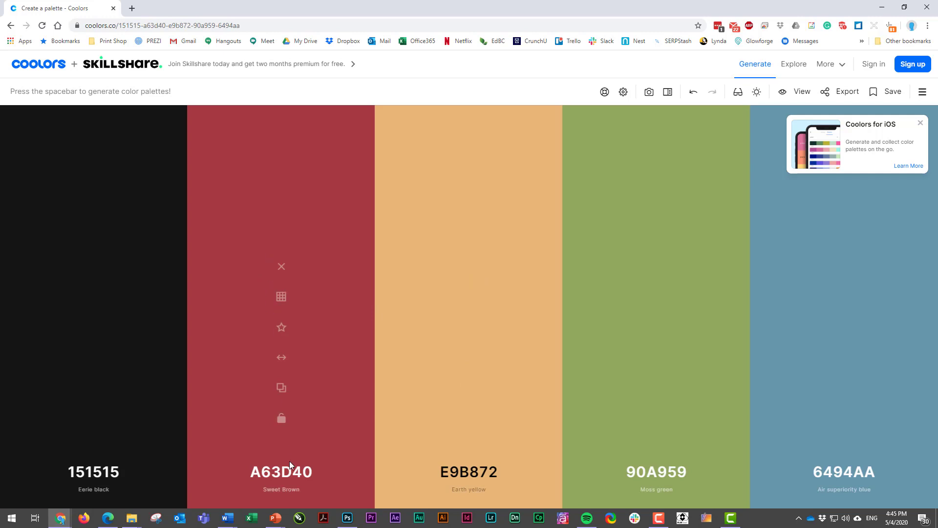
click(281, 419)
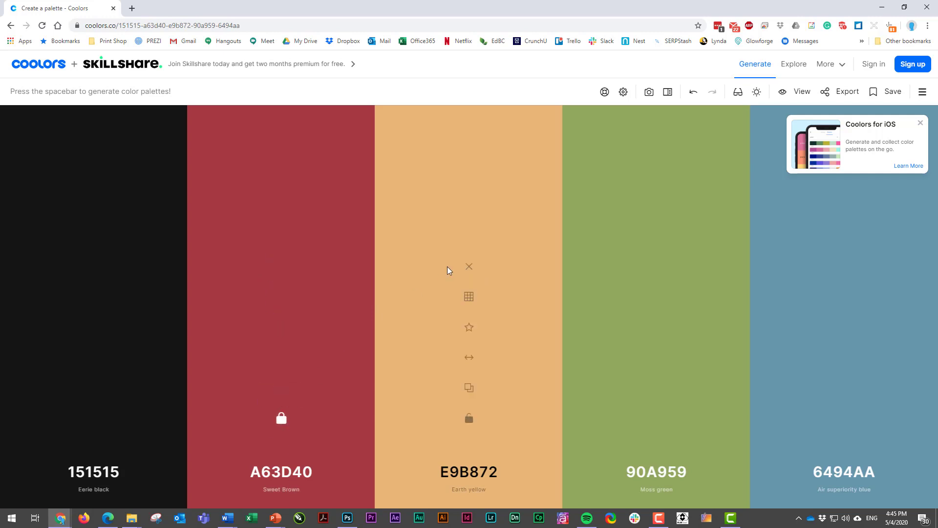
Keep generating around A63D40, then lock the Violet-blue 454E9E colour
key(space)
key(space)
key(space)
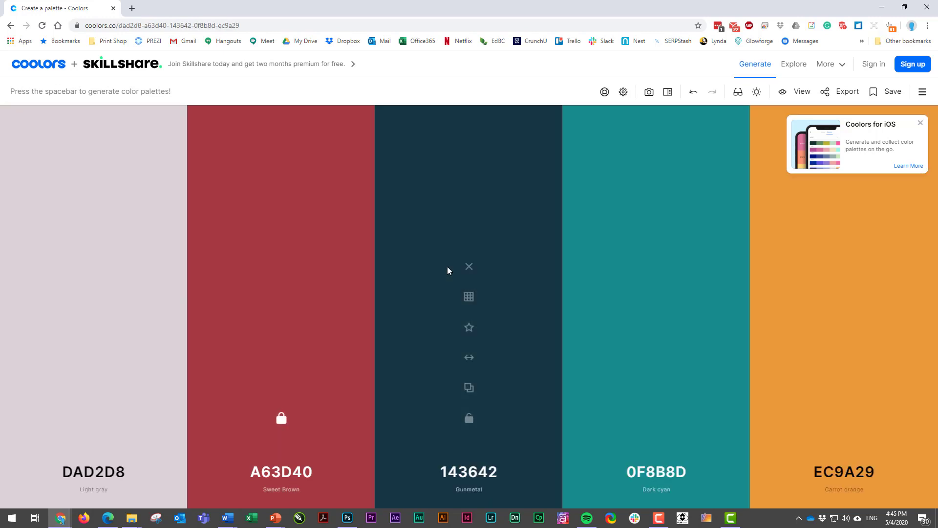
key(space)
key(space)
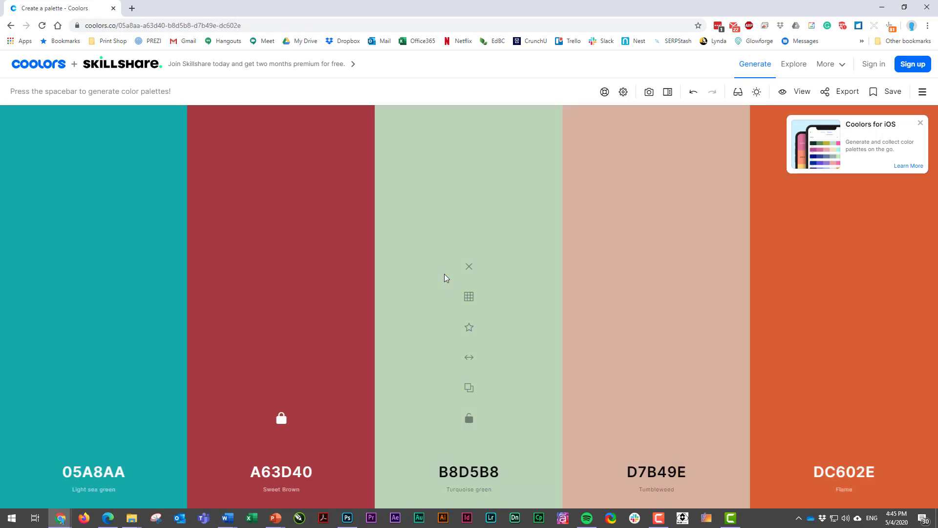
key(space)
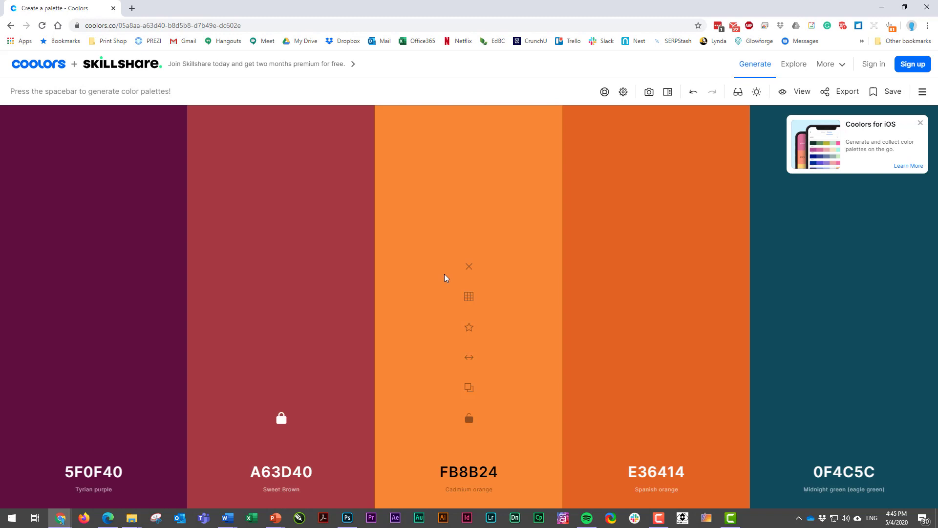
key(space)
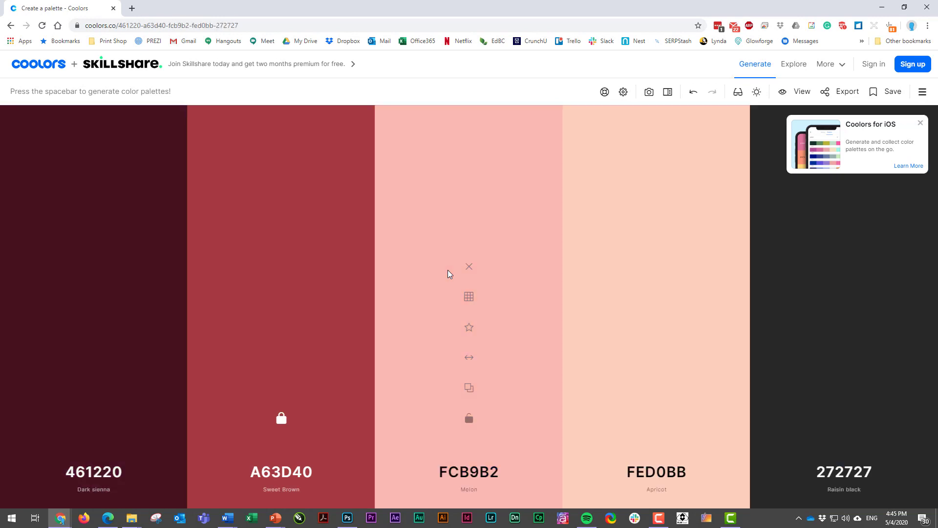
key(space)
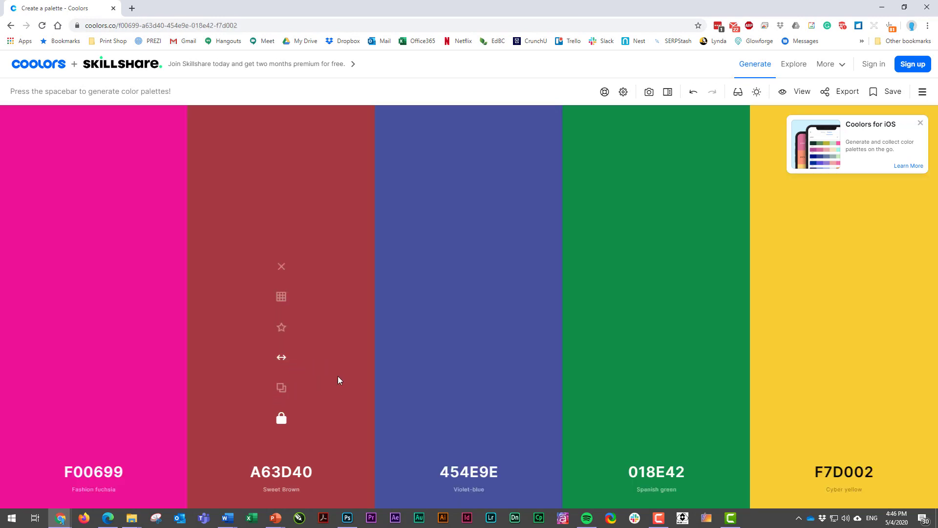
click(468, 420)
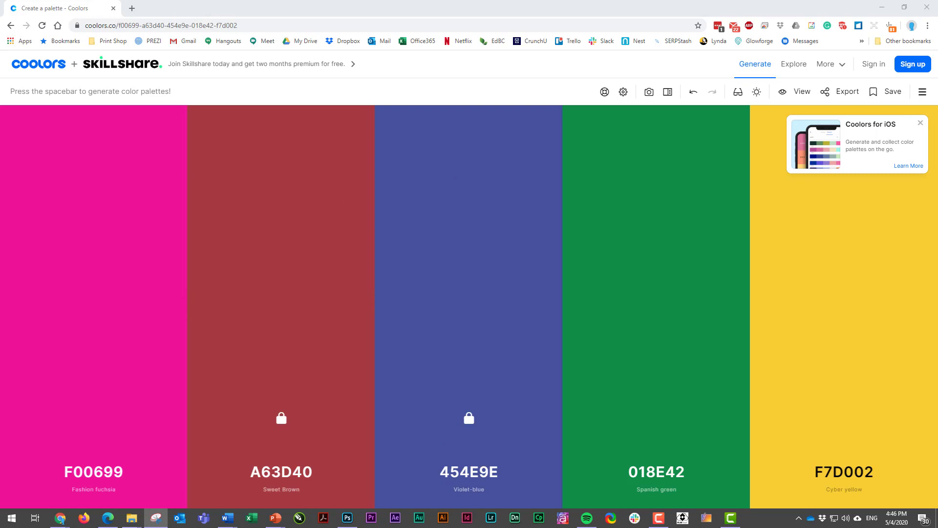
Snip the A63D40 and 454E9E swatches and paste them beside the man's face on the cover
click(202, 54)
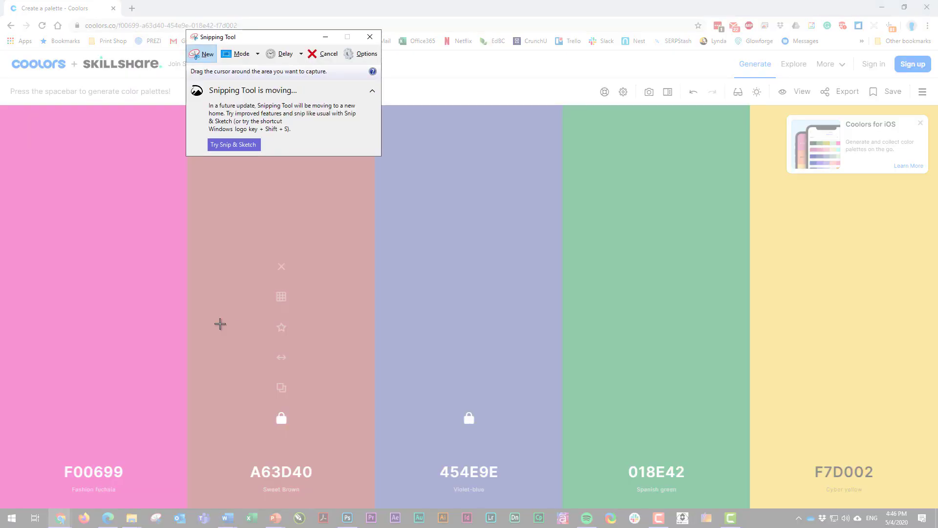
drag(210, 399, 545, 503)
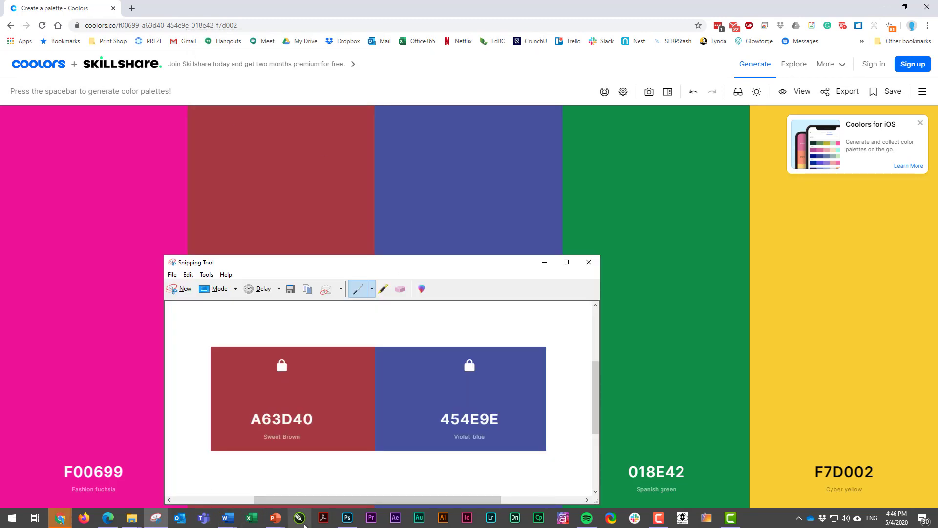
click(347, 519)
key(ctrl+v)
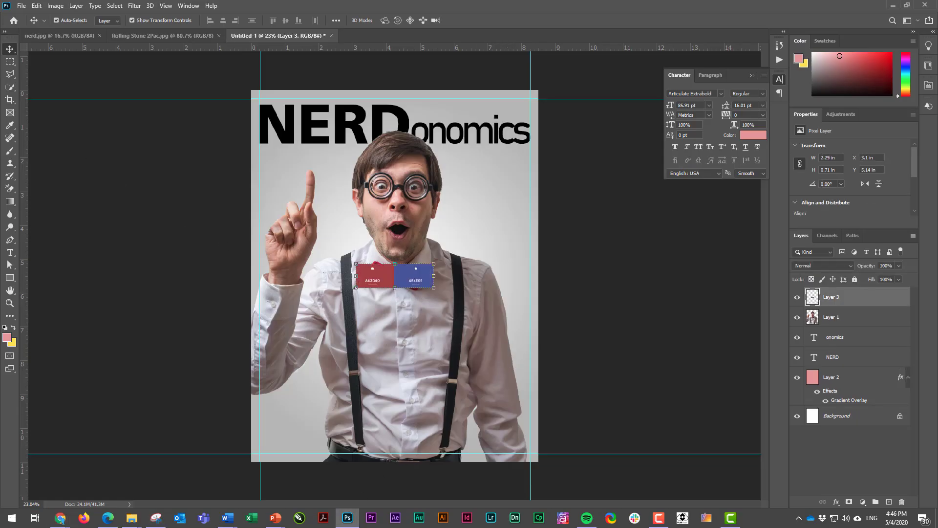
drag(427, 275, 521, 176)
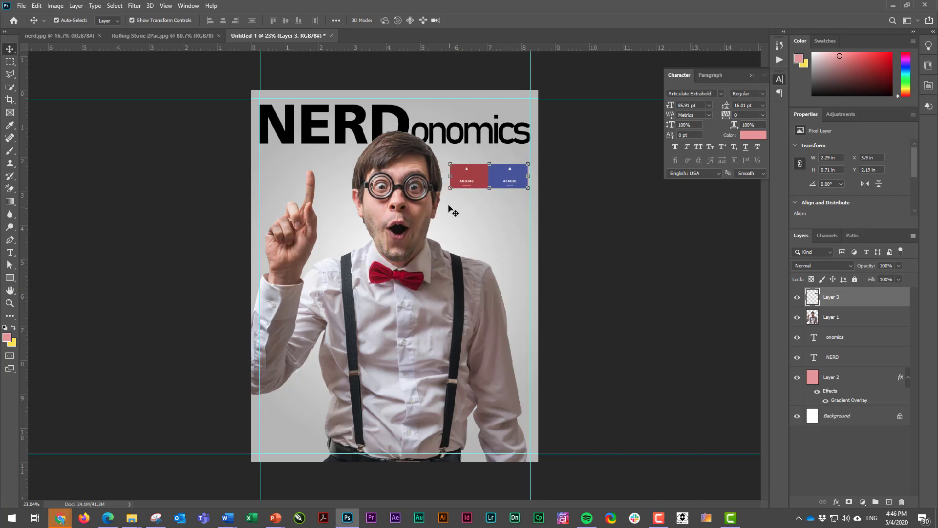
click(550, 216)
Recolour the NERD text brick red a53c41, sampled from the Sweet Brown swatch
click(823, 357)
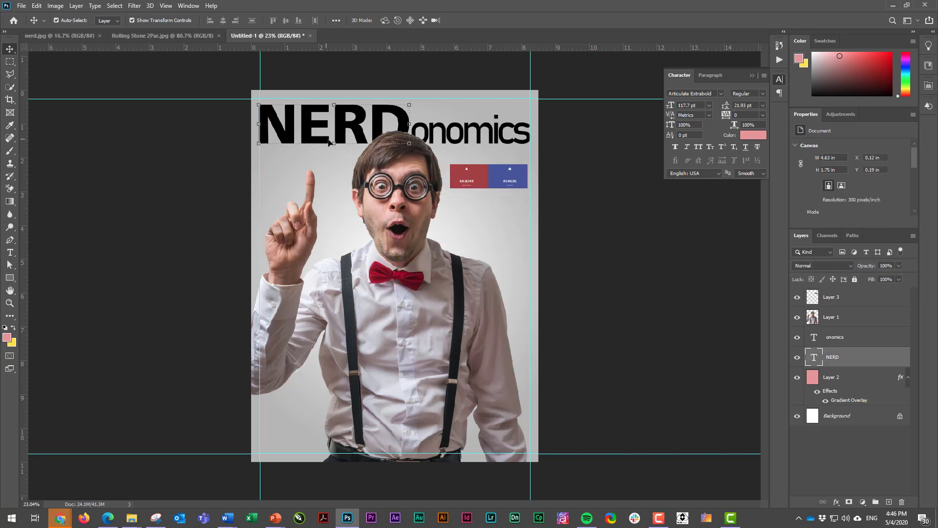
click(820, 334)
double_click(814, 359)
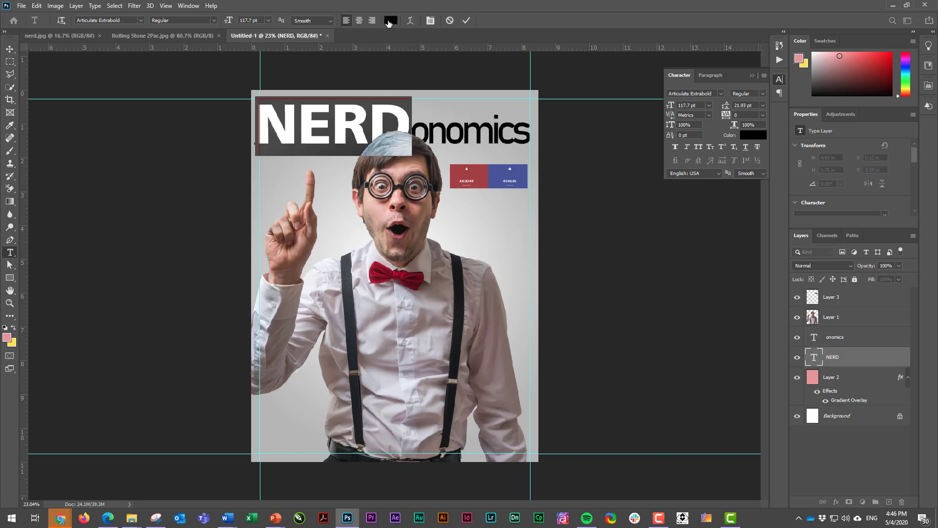
click(391, 20)
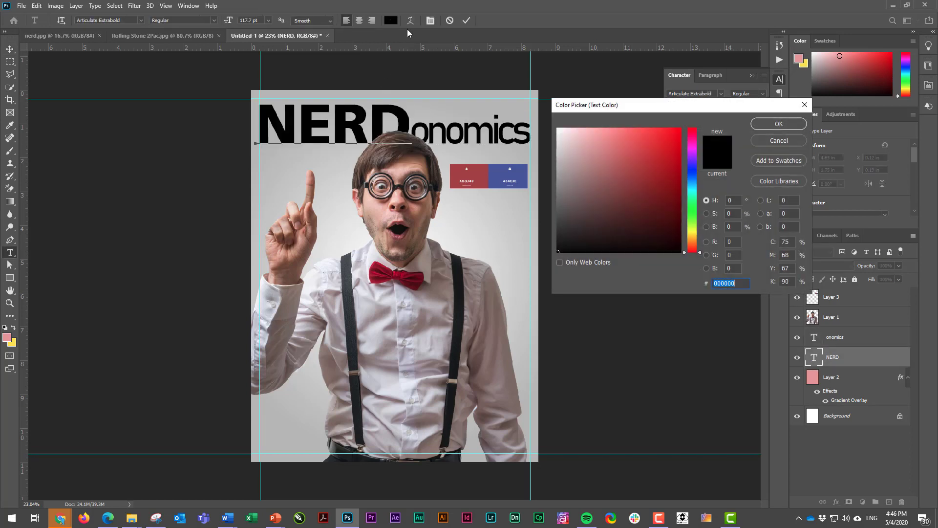
click(477, 173)
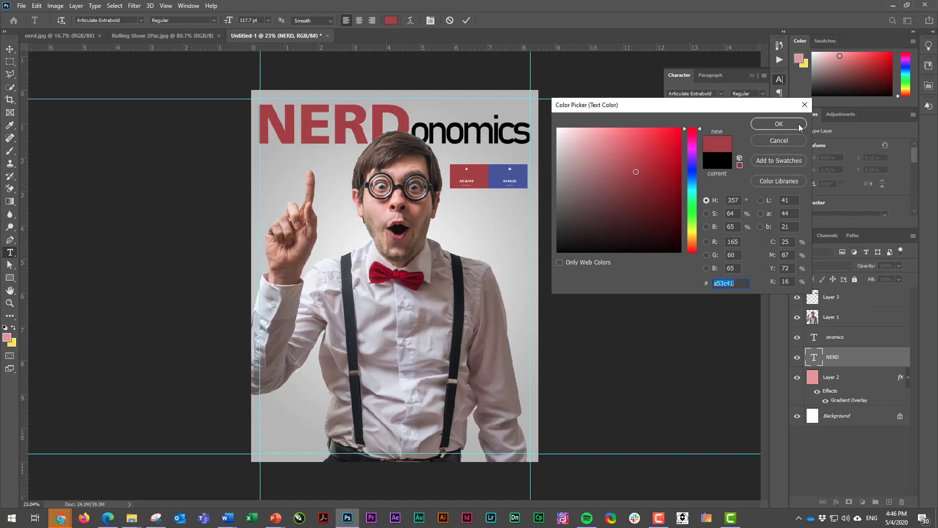
click(779, 124)
click(466, 20)
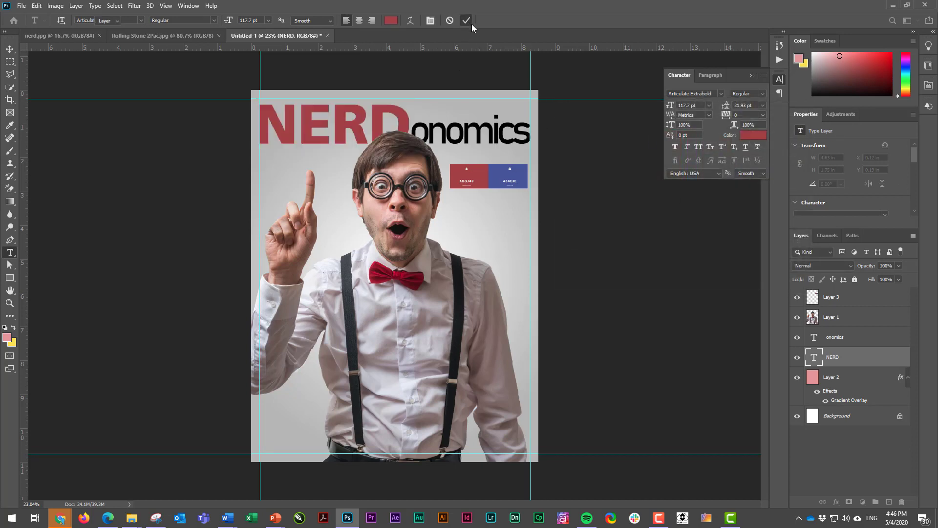
key(v)
Recolour the onomics text violet-blue 45519b, sampled from the blue swatch
double_click(814, 338)
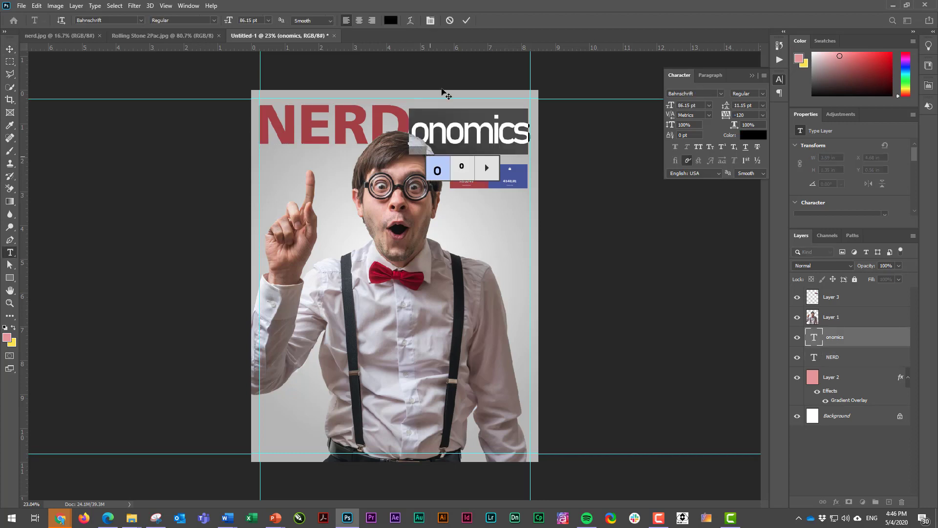
click(391, 21)
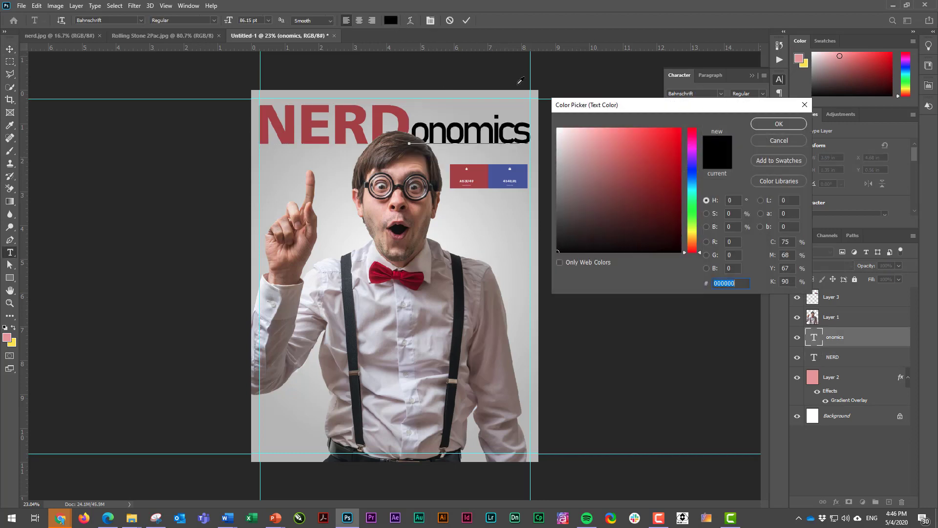
click(523, 172)
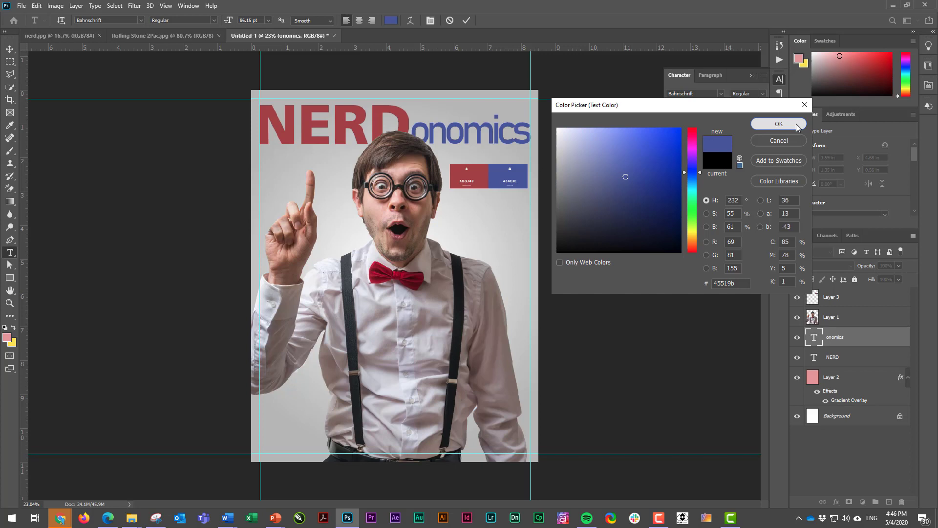
click(779, 124)
click(10, 49)
click(87, 144)
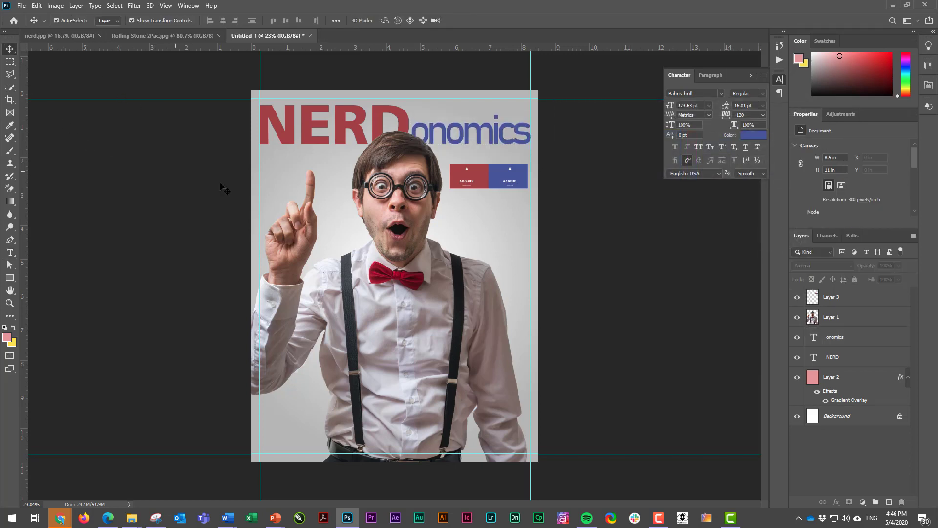
Move the swatches under NERD and start a black 27.63 pt text box beside the man's head
drag(485, 181, 303, 179)
click(10, 253)
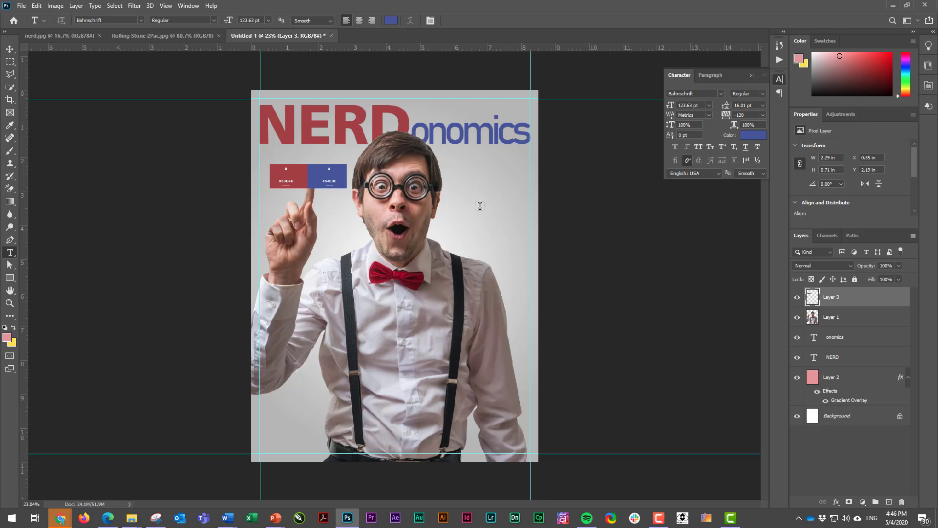
click(462, 195)
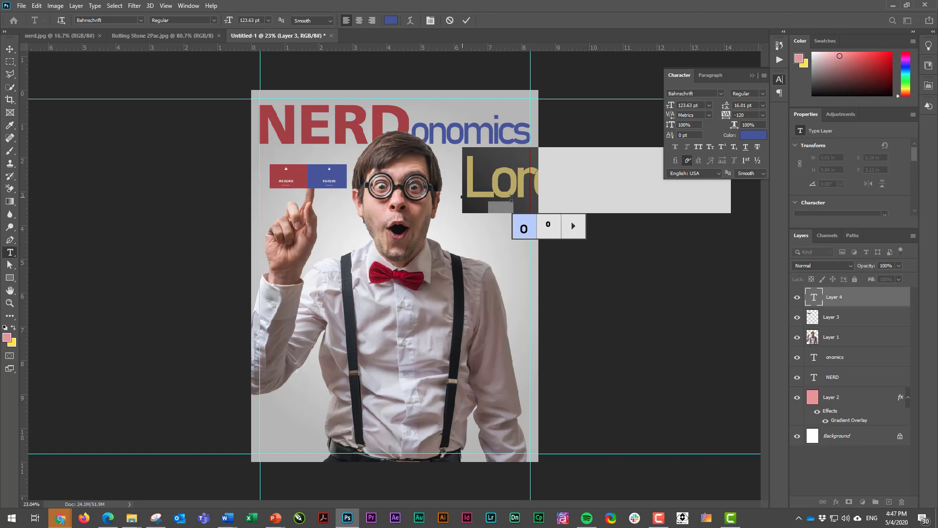
drag(230, 22, 184, 26)
click(391, 20)
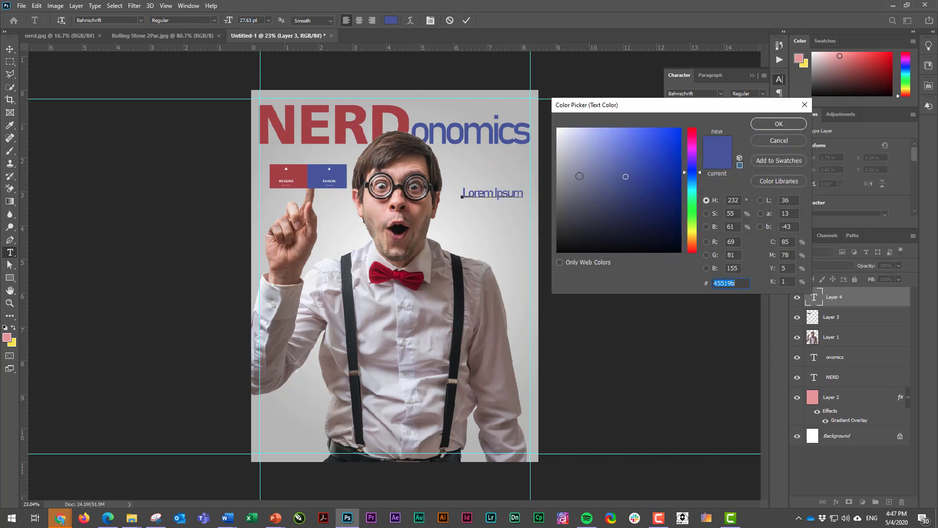
click(557, 251)
click(783, 129)
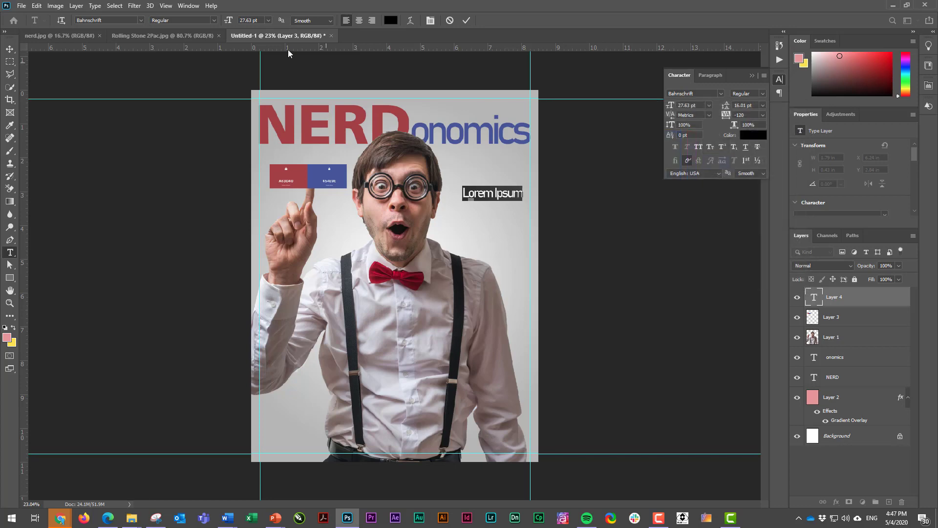
Set the font to Arsenal, widen the spacing and type 'How Computers are taking over the world'
click(143, 21)
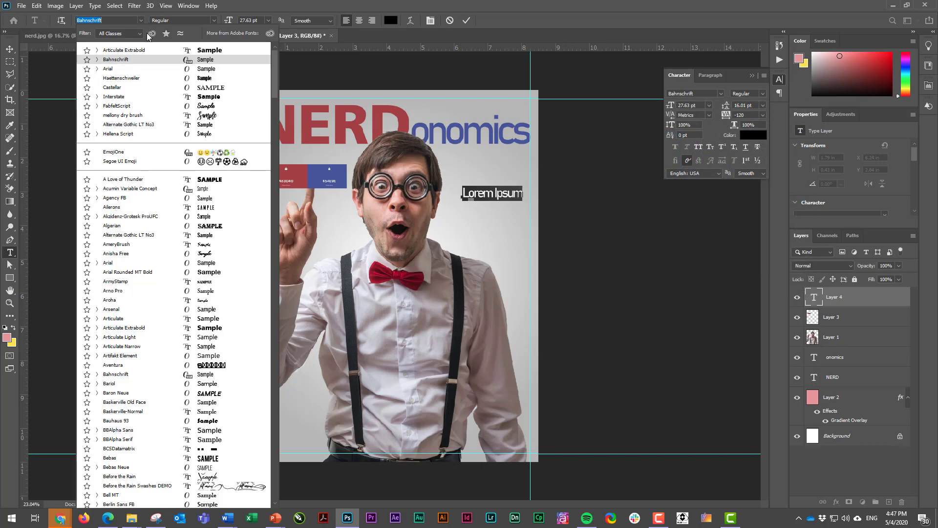
key(Down)
key(Down)
key(Down)
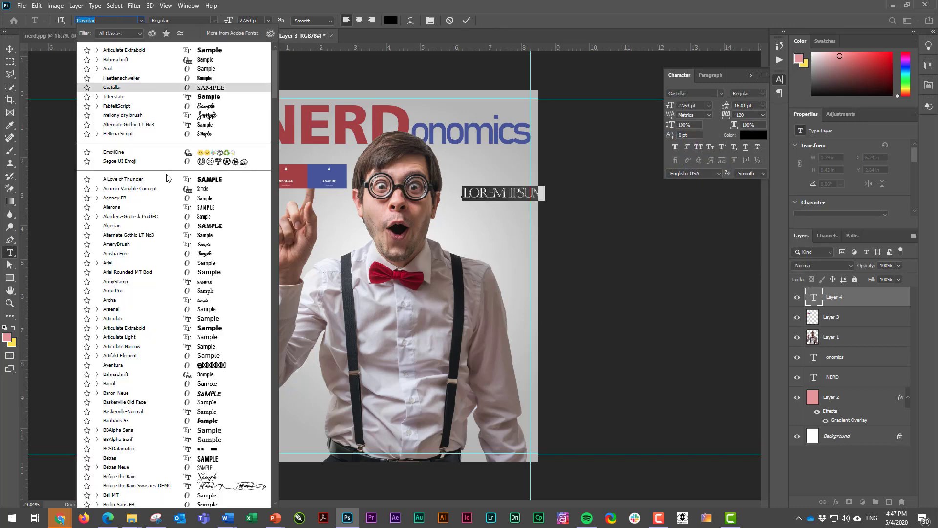
click(157, 310)
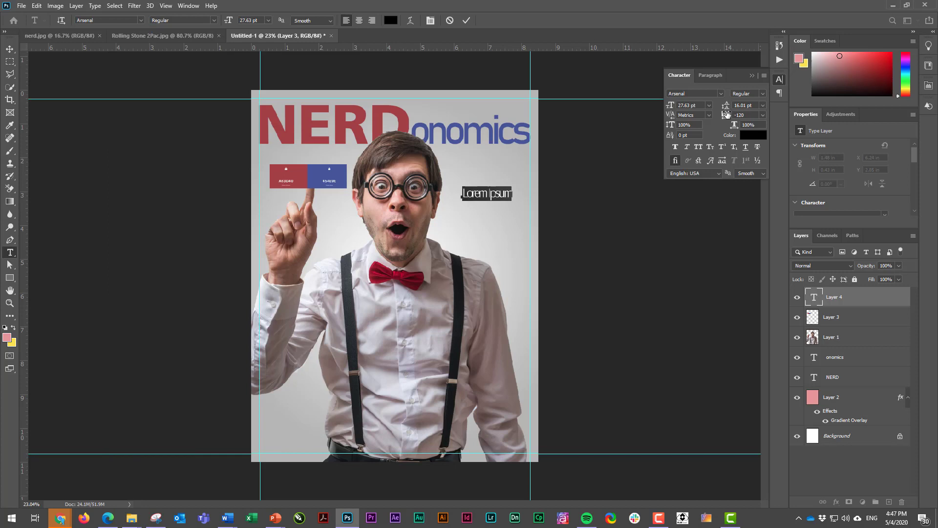
mouse_move(727, 106)
mouse_down()
mouse_move(733, 115)
mouse_move(725, 116)
mouse_up()
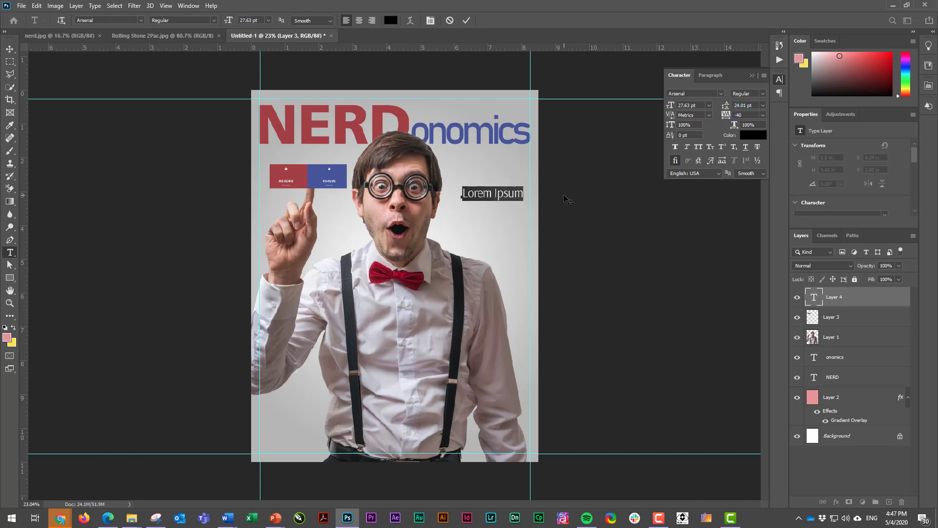
text(How Co)
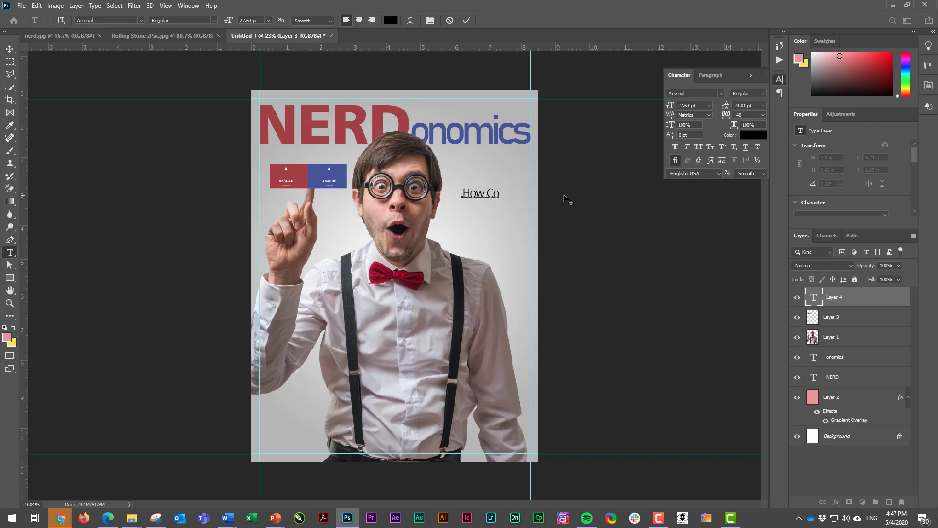
text(mput rs are taking over the world)
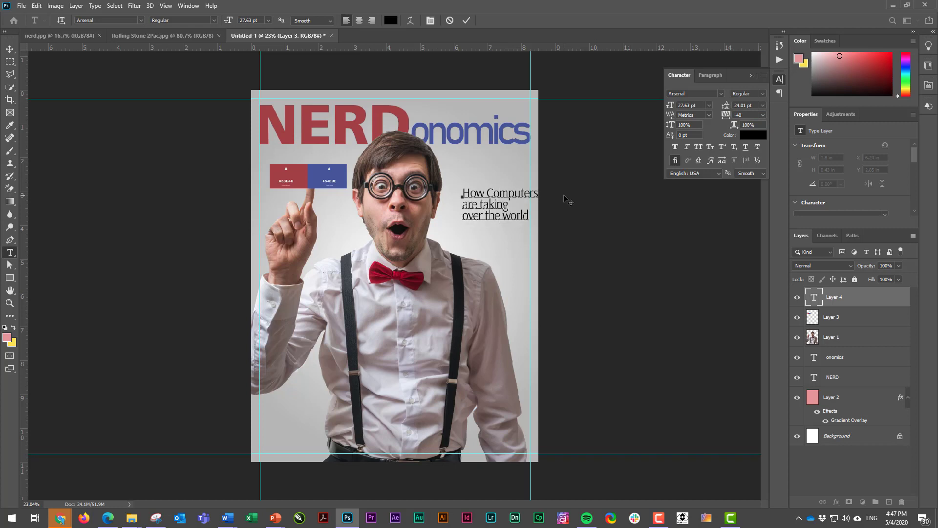
Select the whole headline and adjust its line spacing in the Character panel
key(ctrl+a)
key(ctrl+h)
double_click(814, 304)
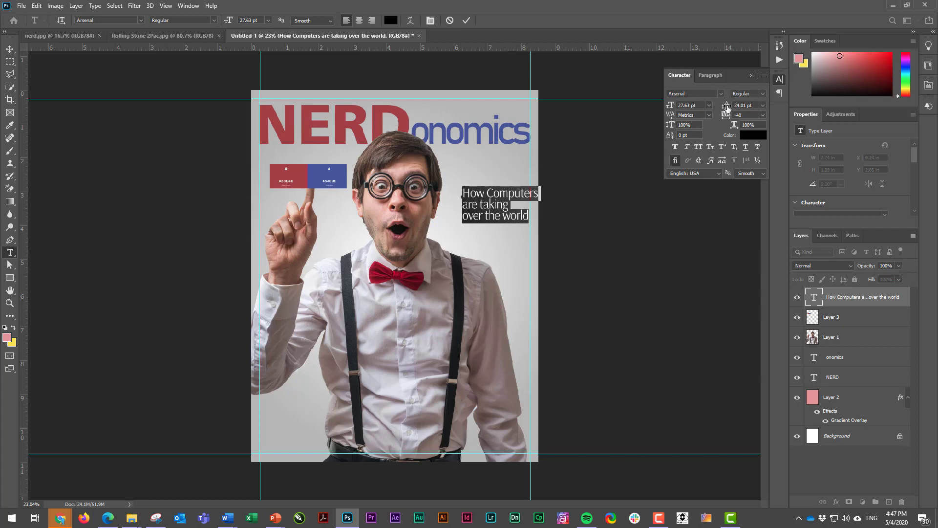
drag(727, 107, 728, 111)
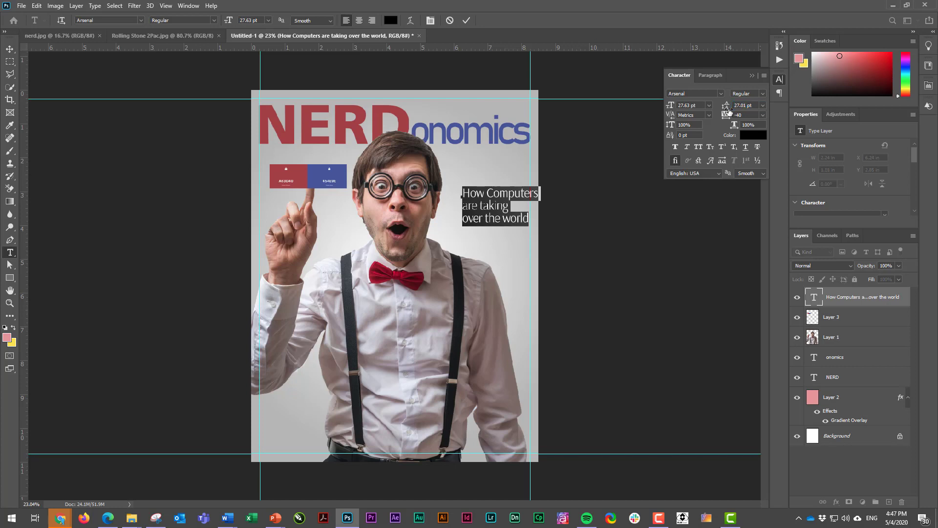
click(9, 48)
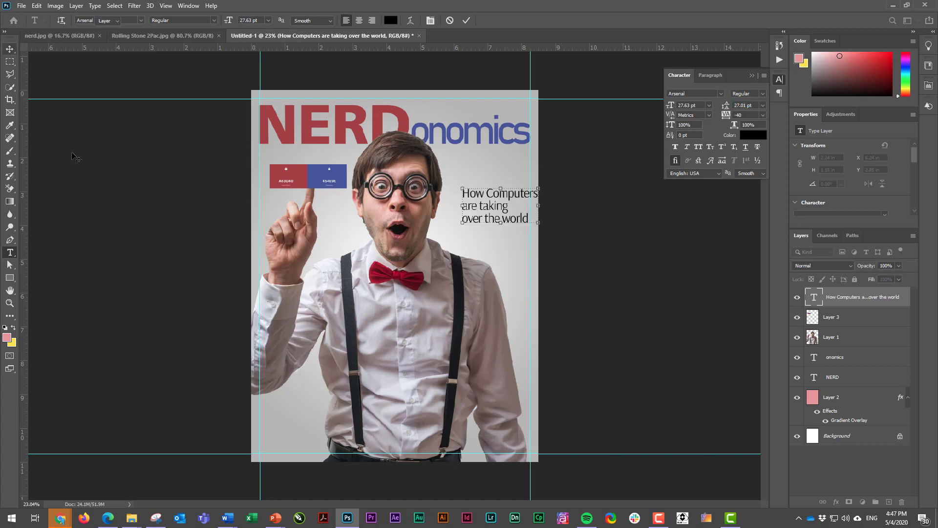
Move the headline to the lower-left and overlay a 98.63 pt Arsenal Bold black X
drag(495, 204, 291, 417)
click(10, 253)
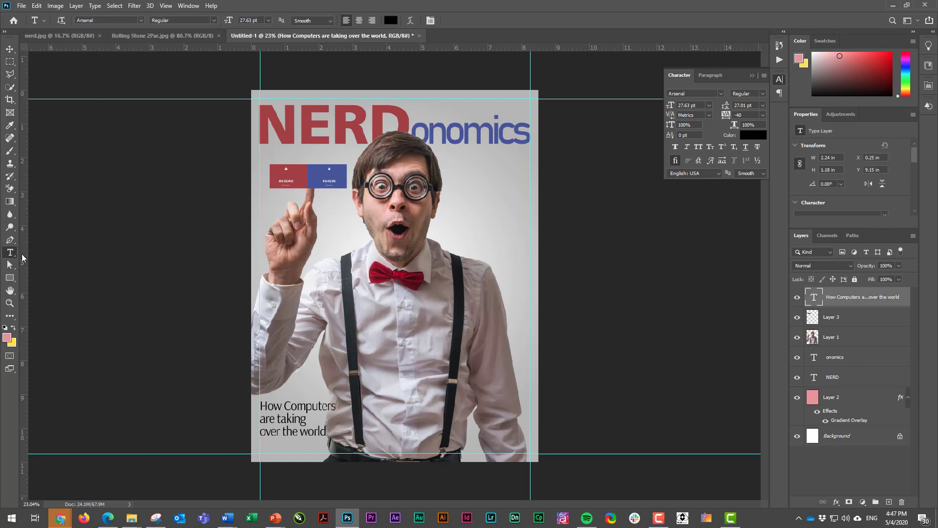
click(522, 220)
key(BackSpace)
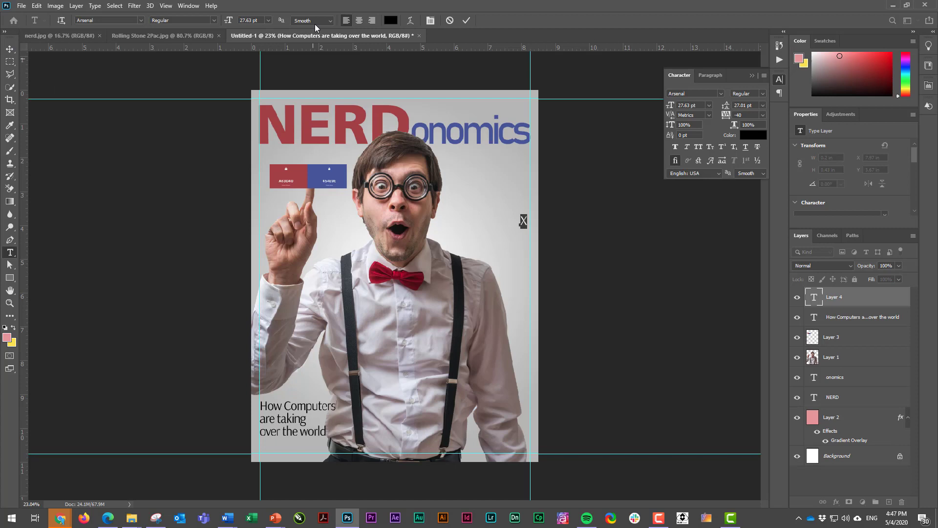
drag(233, 22, 402, 120)
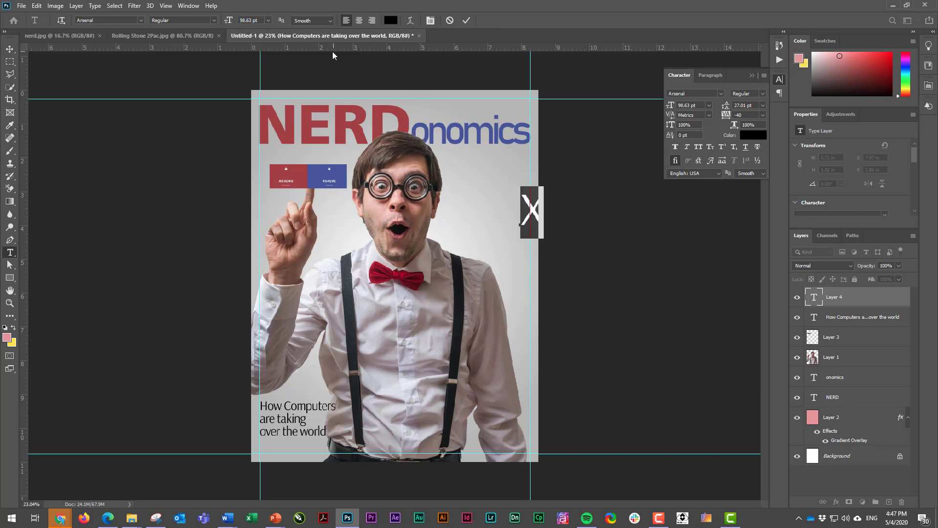
click(211, 19)
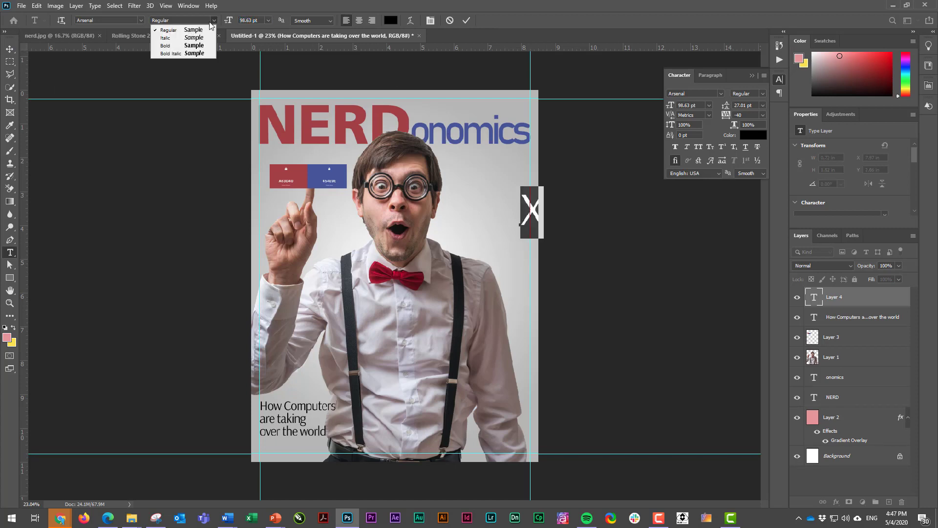
click(196, 47)
click(9, 49)
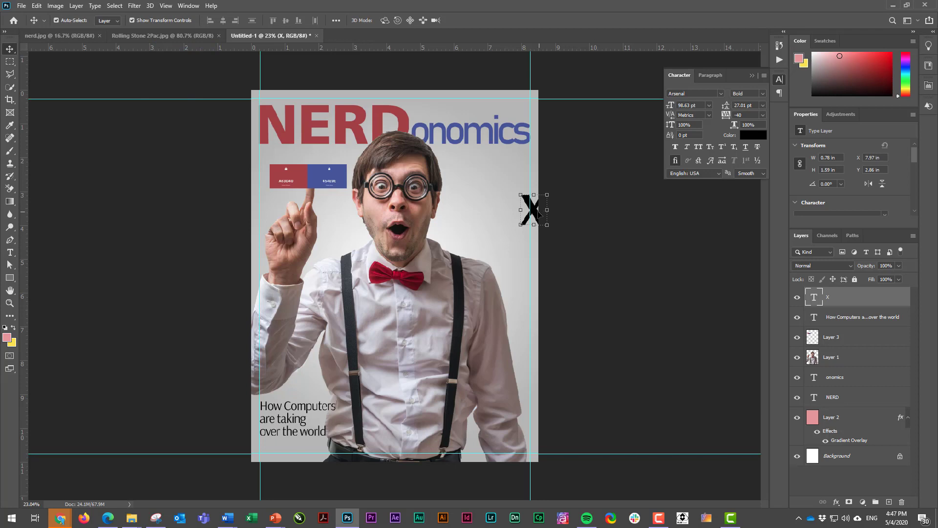
drag(535, 211, 296, 427)
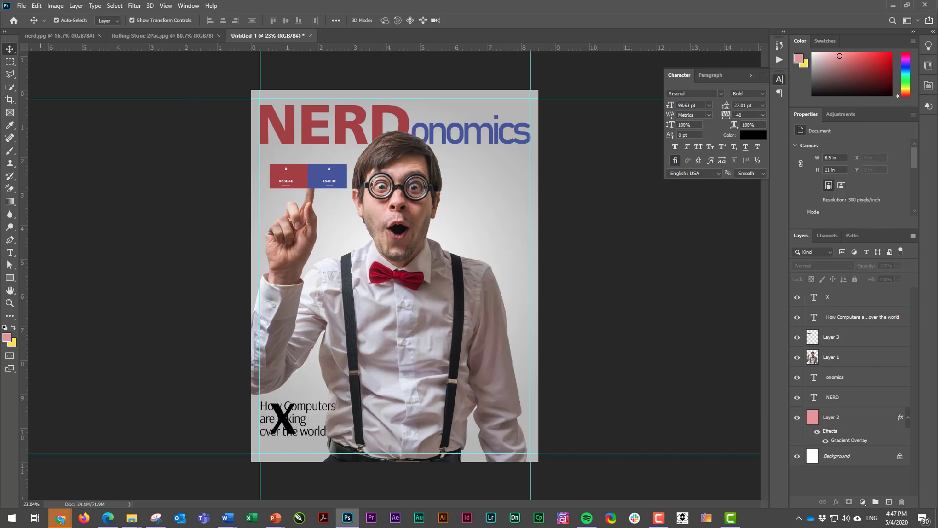
click(10, 253)
Add a regular-weight, smaller 'How' text layer right of the man's head
click(484, 202)
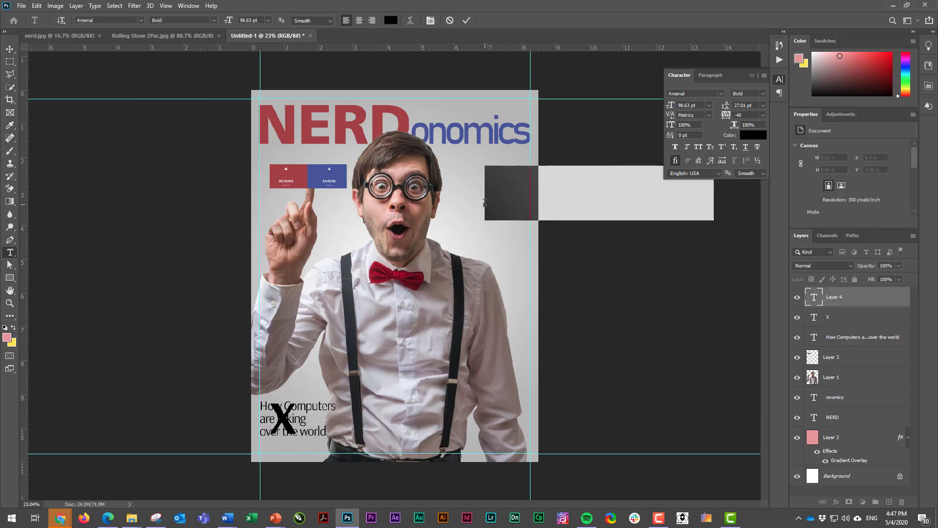
text(How)
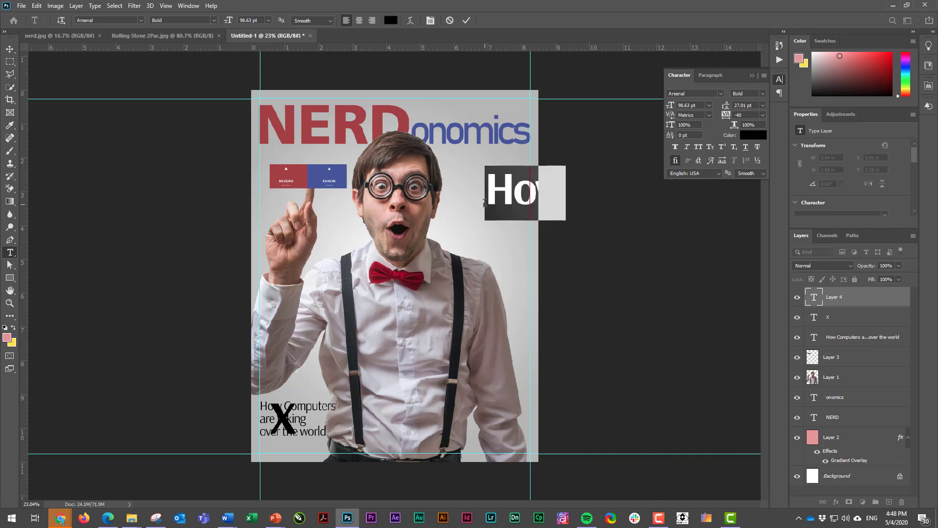
click(214, 20)
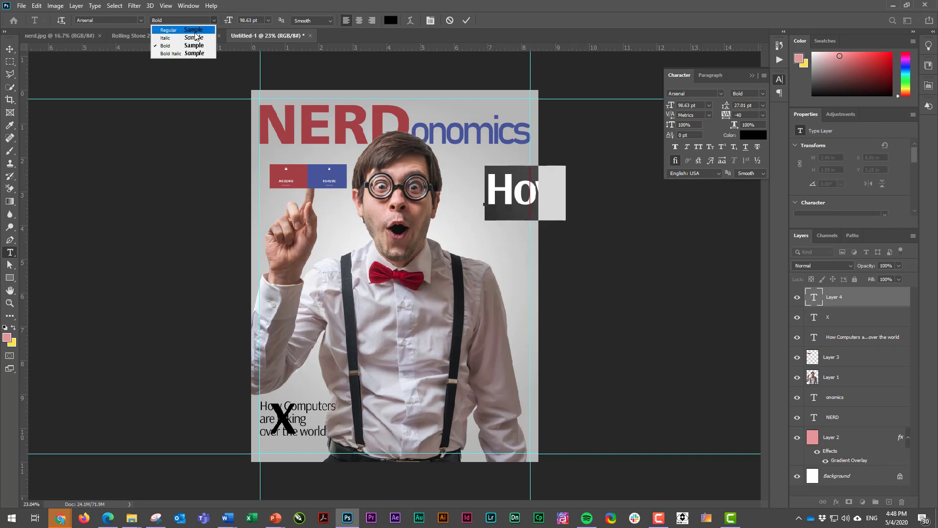
click(168, 28)
mouse_move(229, 22)
mouse_down()
mouse_move(203, 27)
mouse_move(222, 24)
mouse_up()
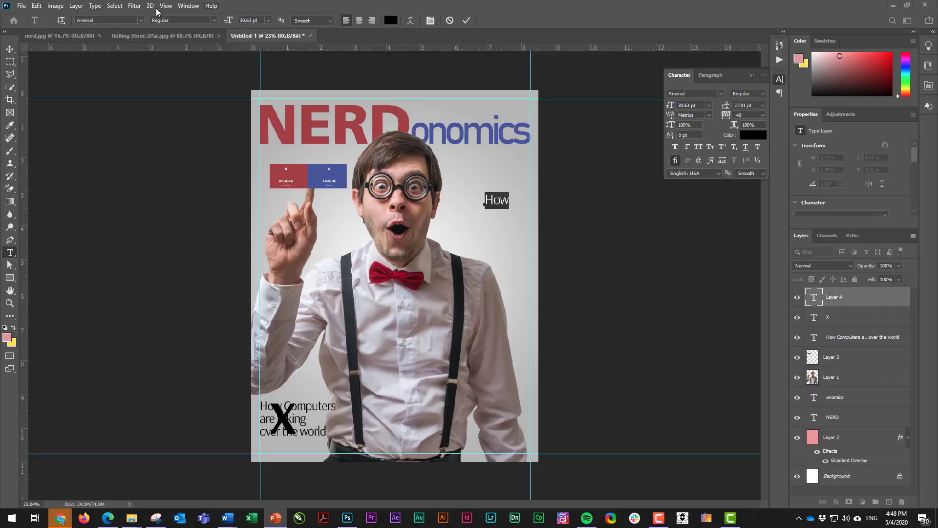
click(328, 165)
click(493, 198)
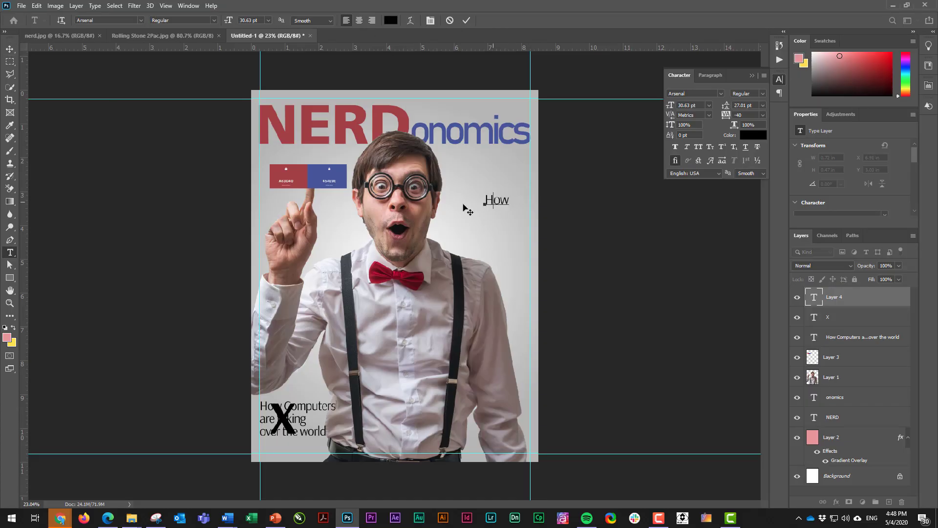
click(466, 20)
Add the COMPUTERS text line and place it directly under How
click(476, 223)
text(COM)
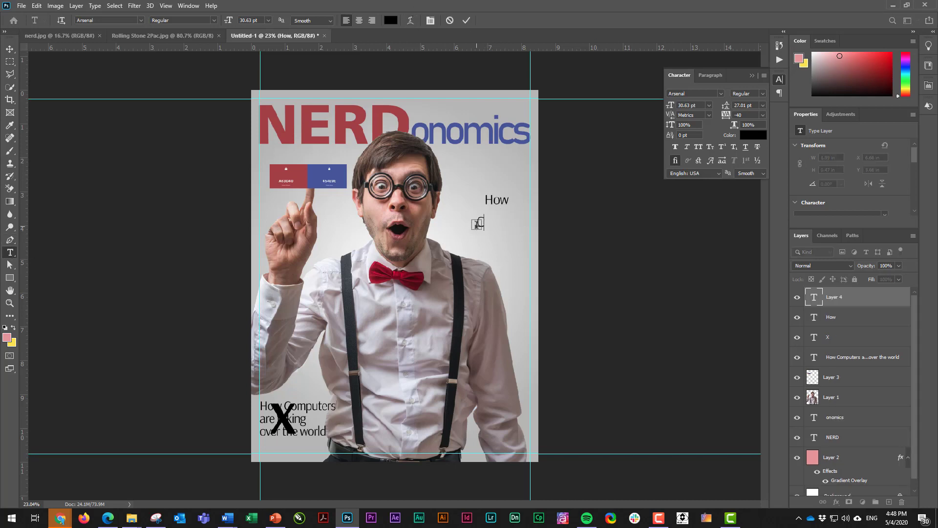
text(PUTER)
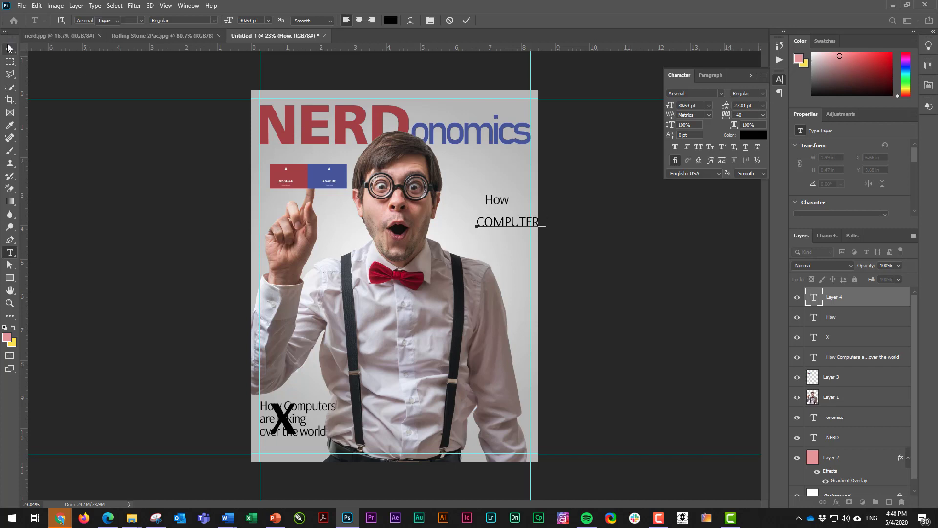
click(10, 49)
drag(523, 222, 488, 213)
Type 'are taking over the World' as a new line below COMPUTERS
click(10, 252)
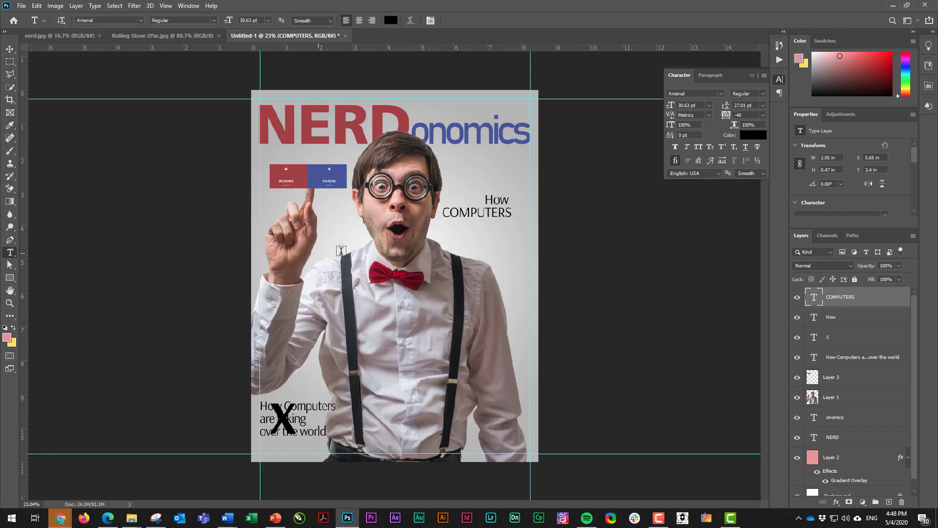
click(452, 237)
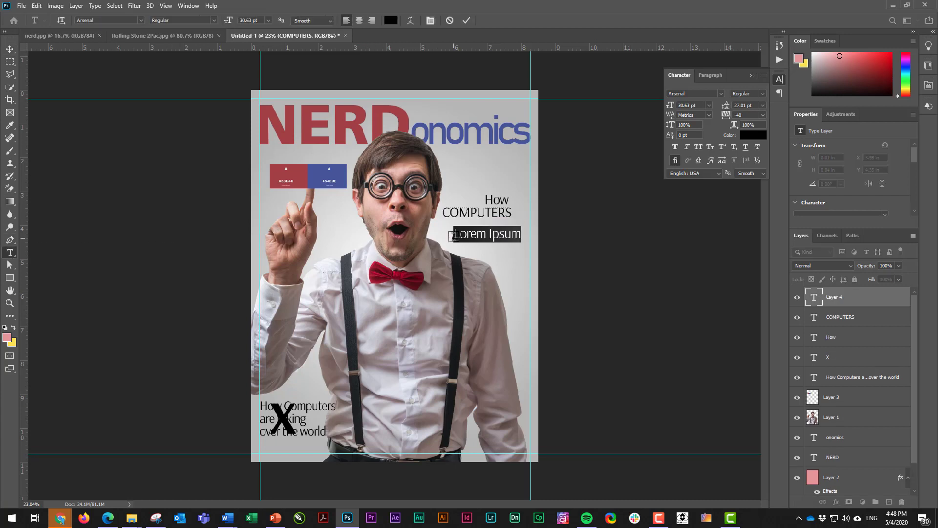
text(are taking )
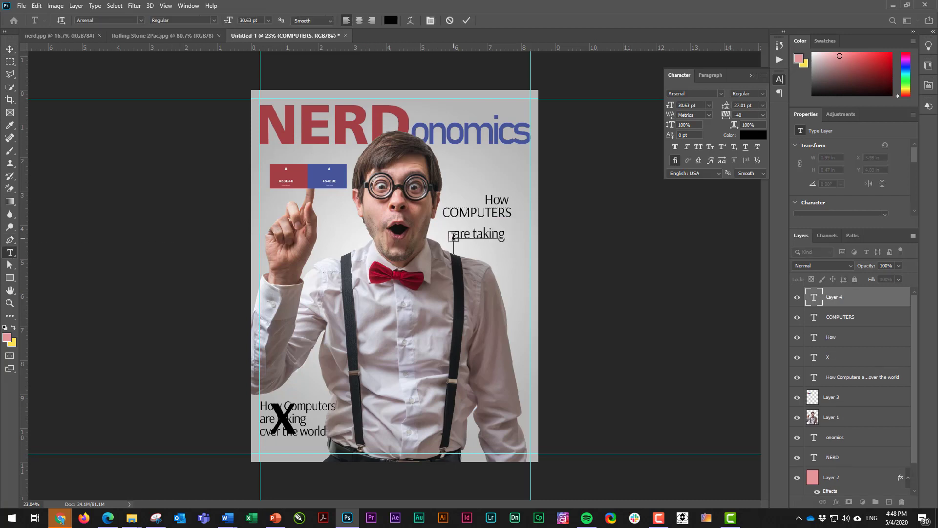
text(over the world)
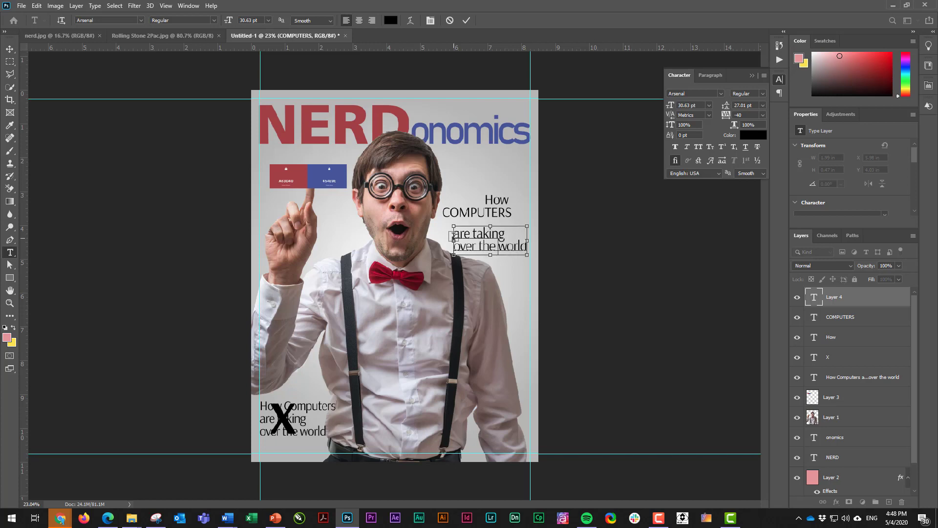
key(BackSpace)
key(BackSpace)
key(BackSpace)
key(BackSpace)
key(BackSpace)
text(World)
click(10, 49)
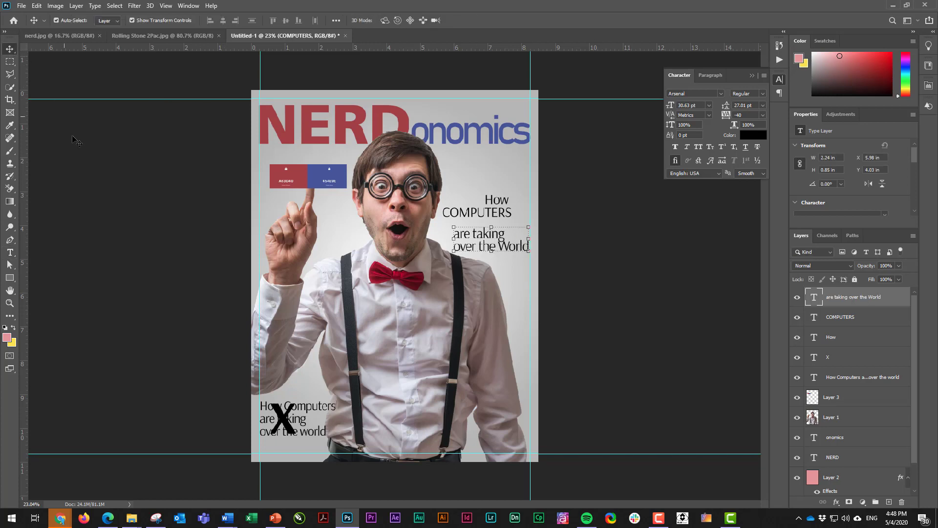
Make COMPUTERS bold in the cover's blue swatch colour and scale it to about 115%
click(495, 215)
click(9, 253)
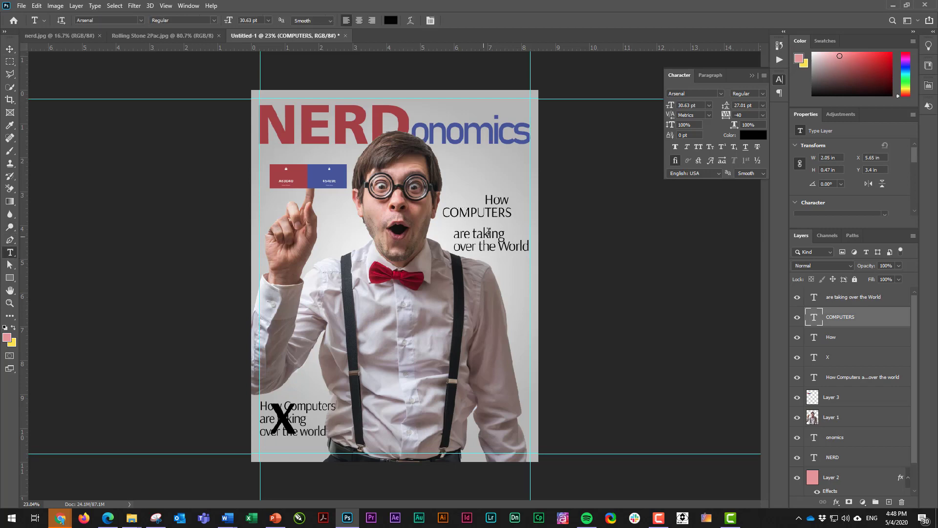
double_click(495, 213)
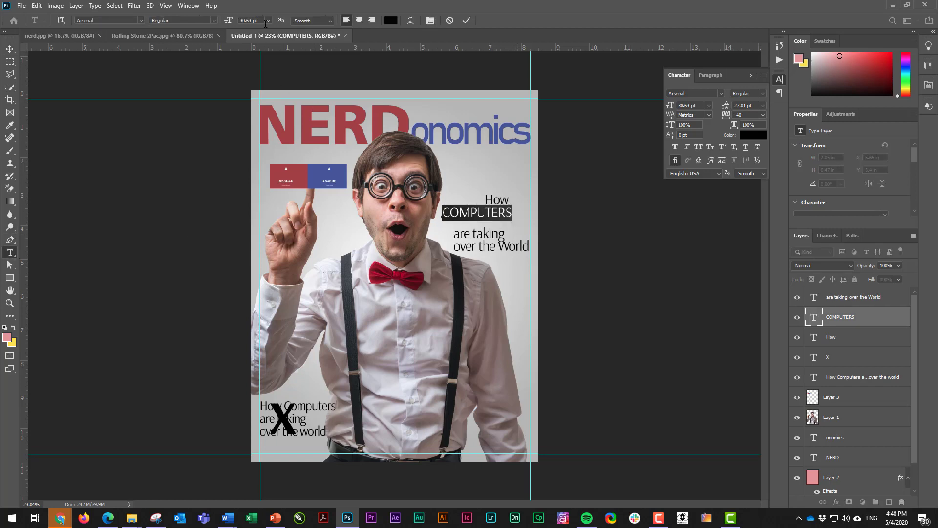
click(213, 20)
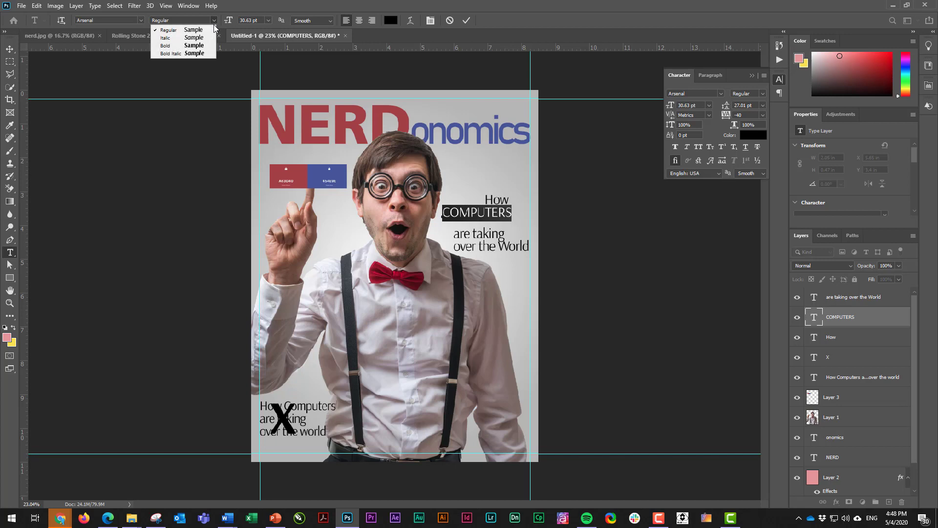
click(191, 46)
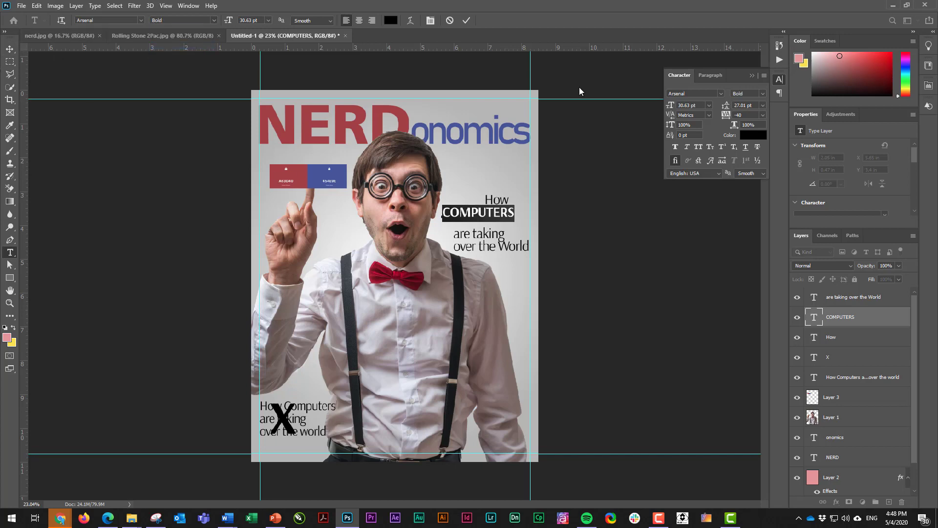
click(394, 20)
click(343, 171)
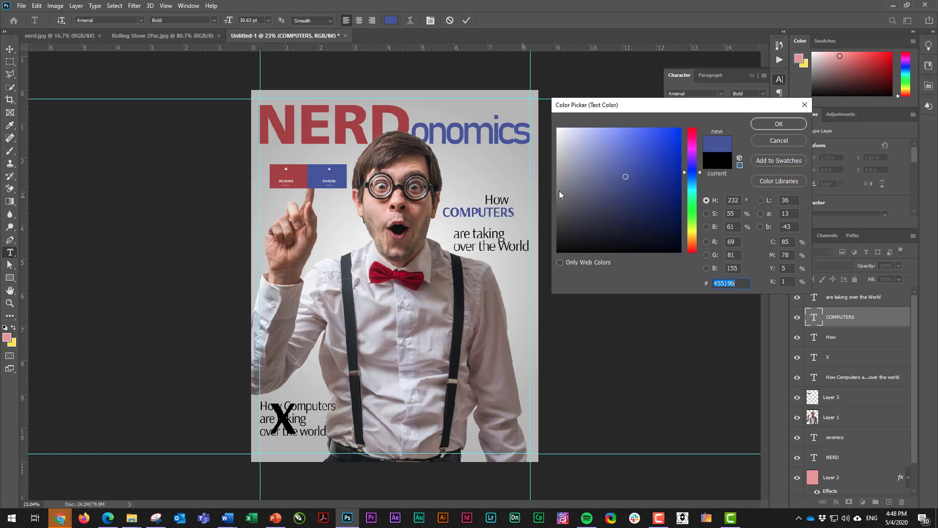
click(766, 124)
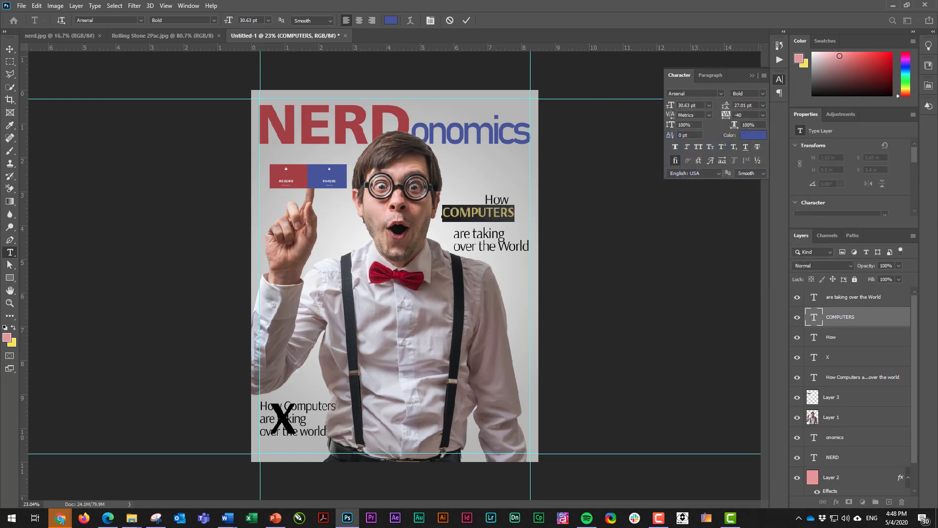
click(9, 49)
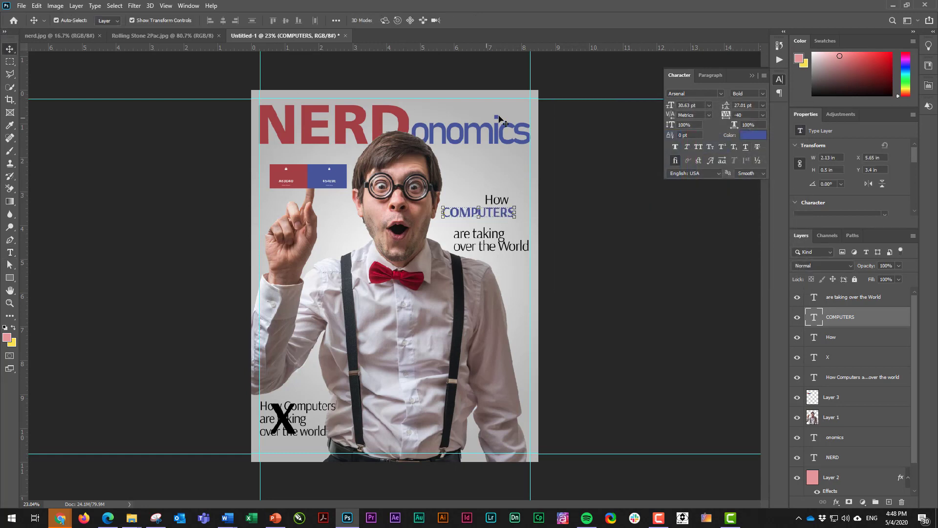
mouse_move(515, 207)
mouse_down()
mouse_move(528, 199)
mouse_move(509, 262)
mouse_move(491, 268)
mouse_move(469, 232)
mouse_move(479, 269)
mouse_move(526, 329)
mouse_move(510, 325)
mouse_move(507, 218)
mouse_up()
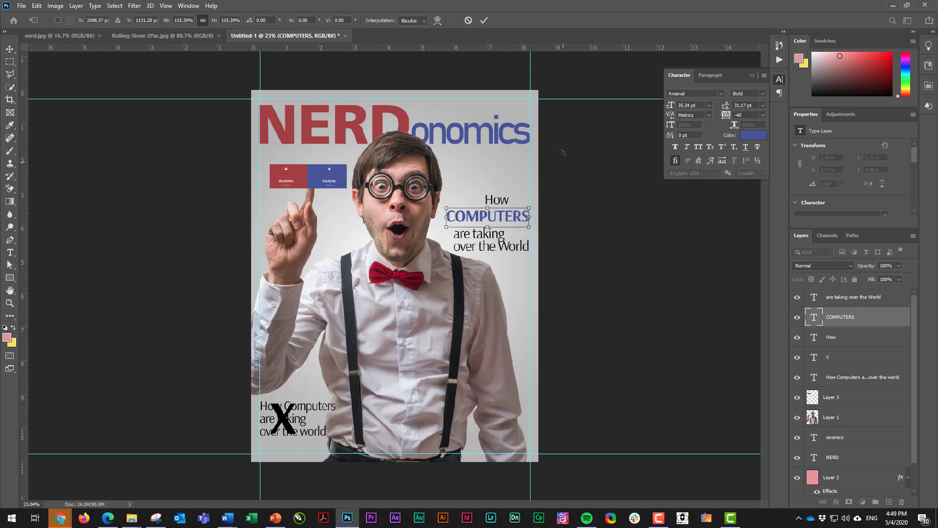
Set 'are taking over the World' to 26 pt, right-aligned, and move it under COMPUTERS
click(482, 21)
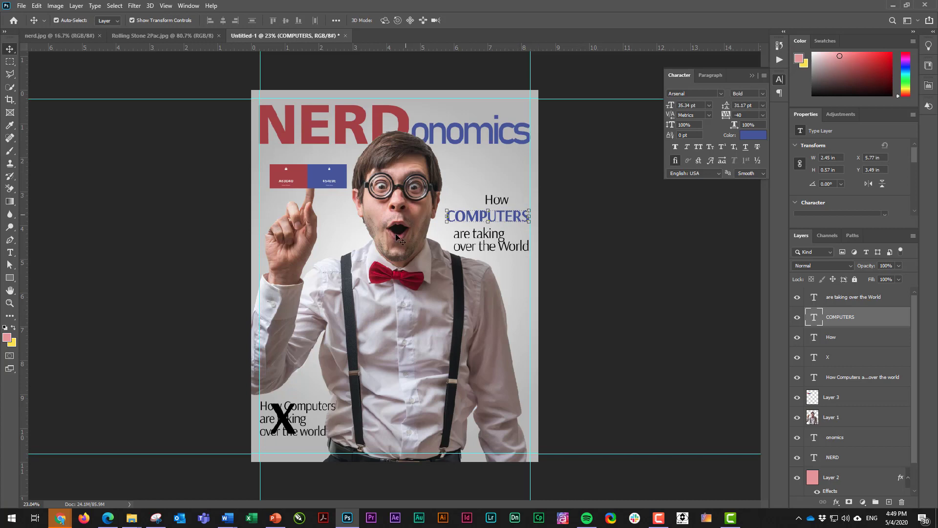
click(575, 189)
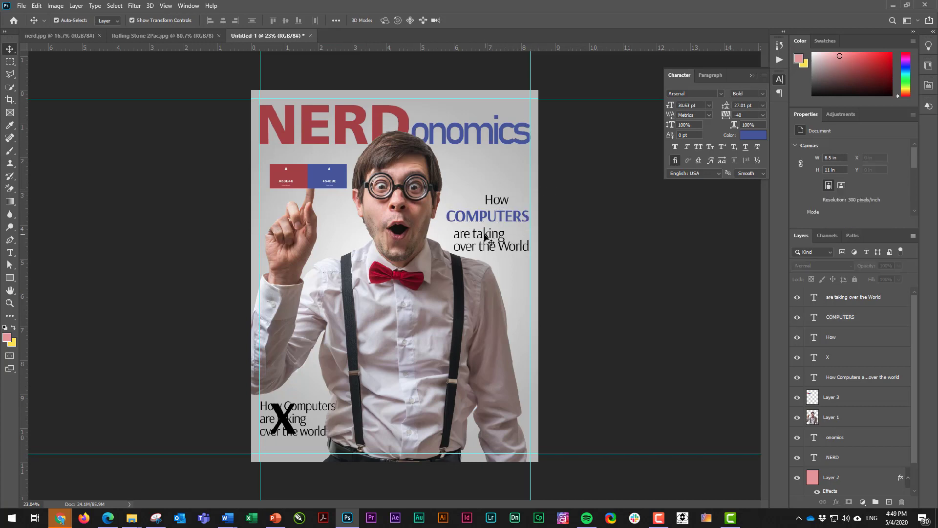
click(486, 237)
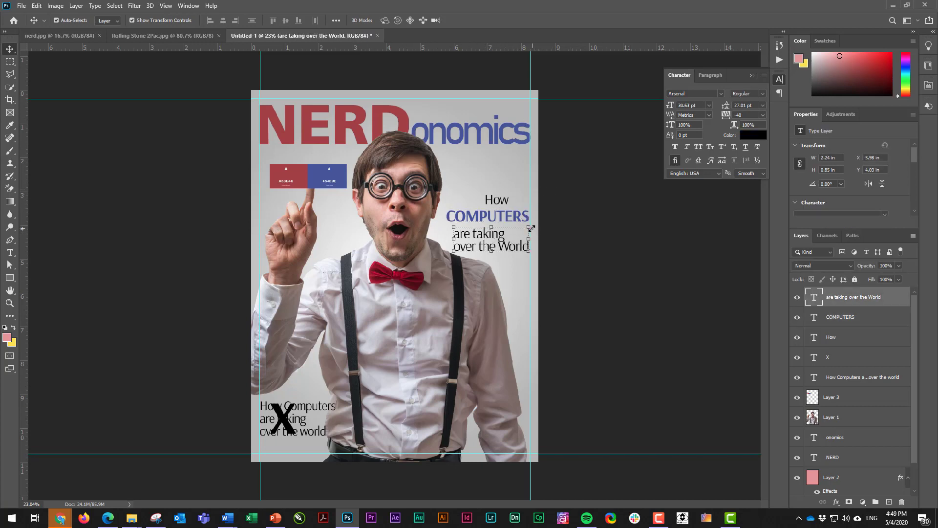
drag(529, 228, 519, 229)
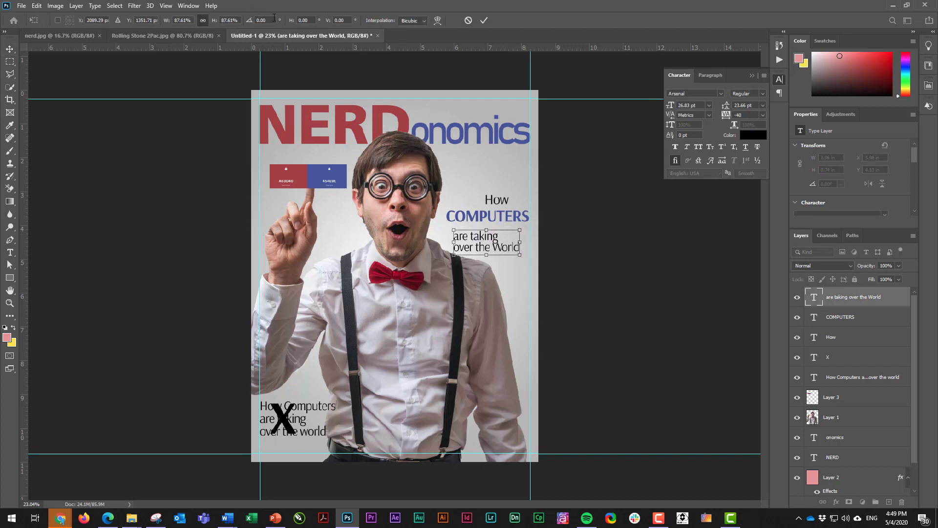
click(10, 252)
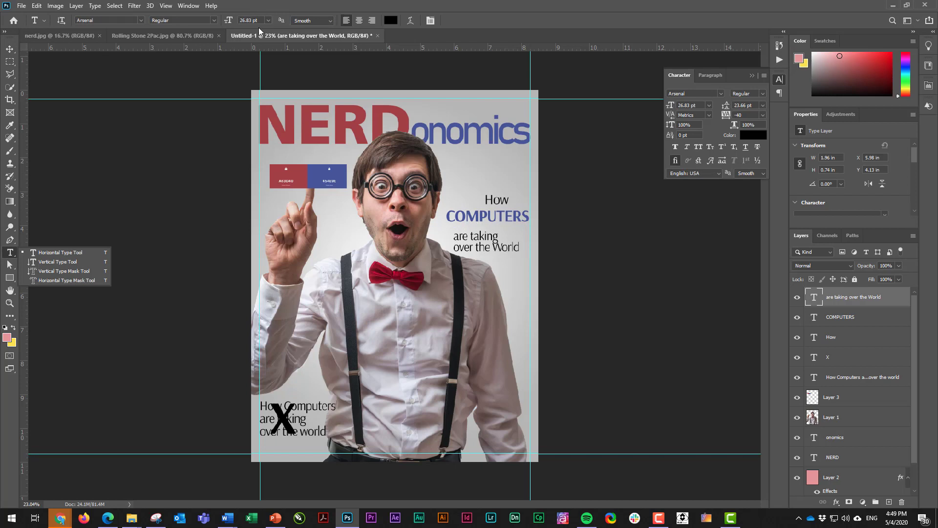
click(486, 238)
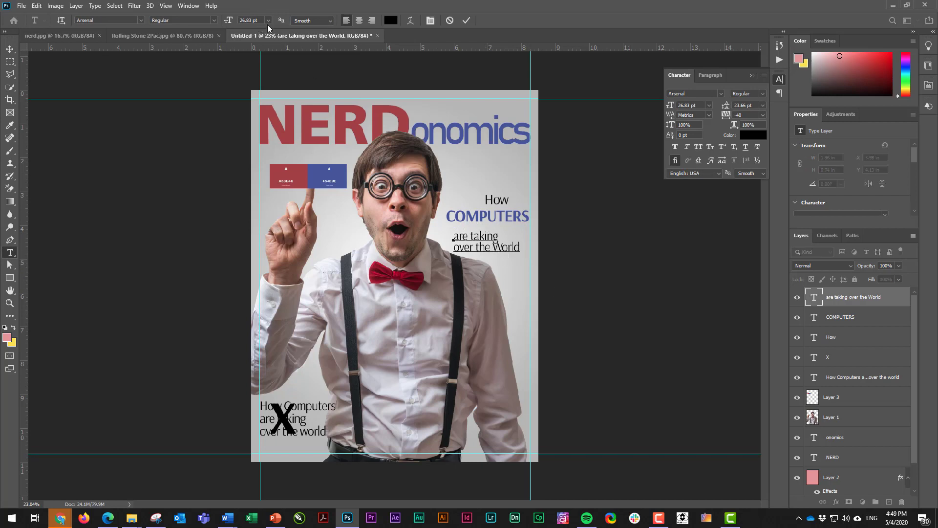
key(ctrl+a)
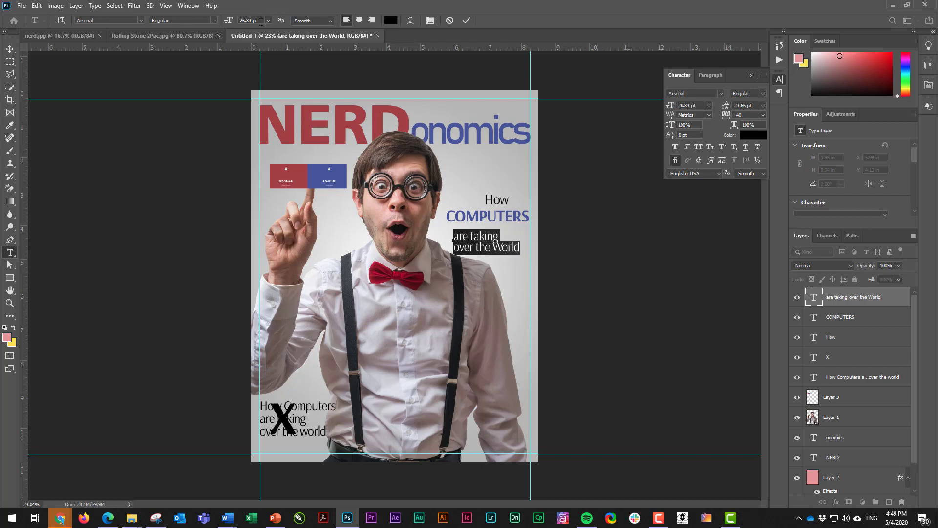
click(260, 21)
text(26)
key(Return)
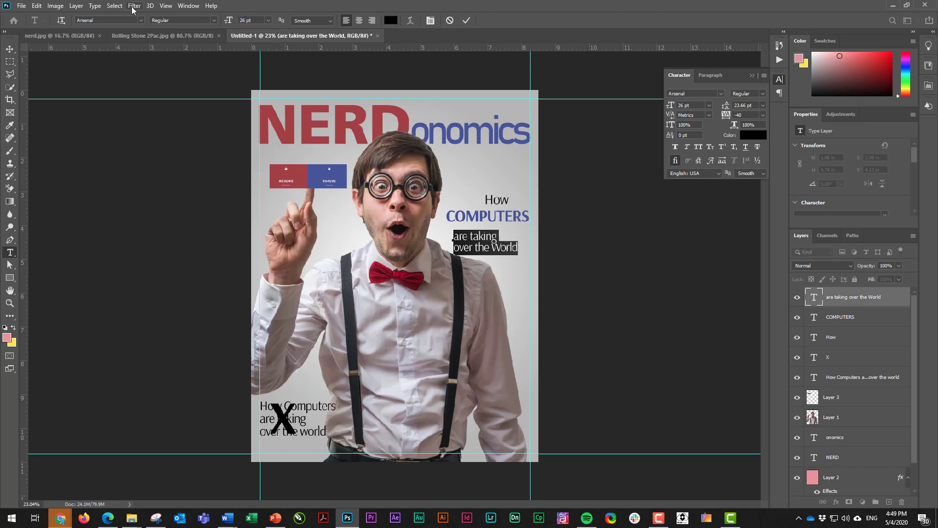
click(370, 21)
key(ctrl+Return)
key(v)
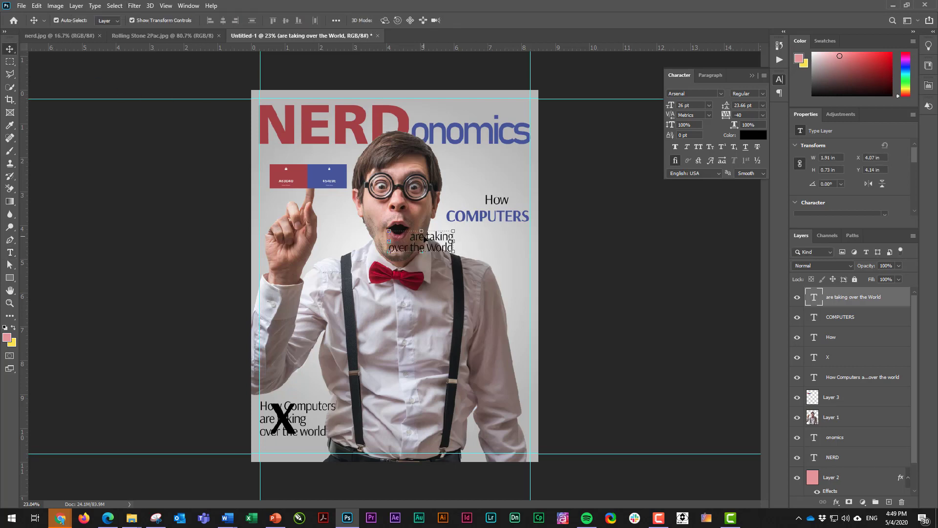
drag(449, 238, 525, 231)
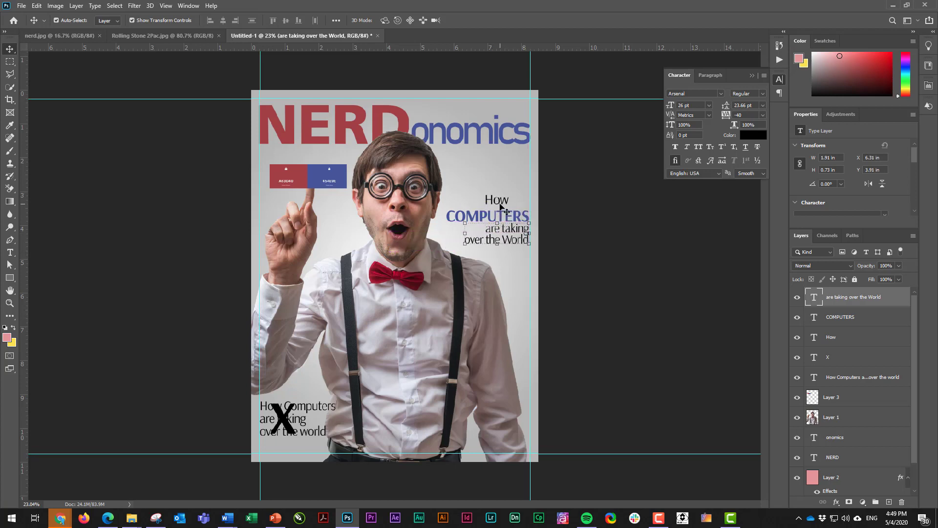
Set How to 26 pt and shift it right to line up with COMPUTERS
click(501, 203)
double_click(820, 342)
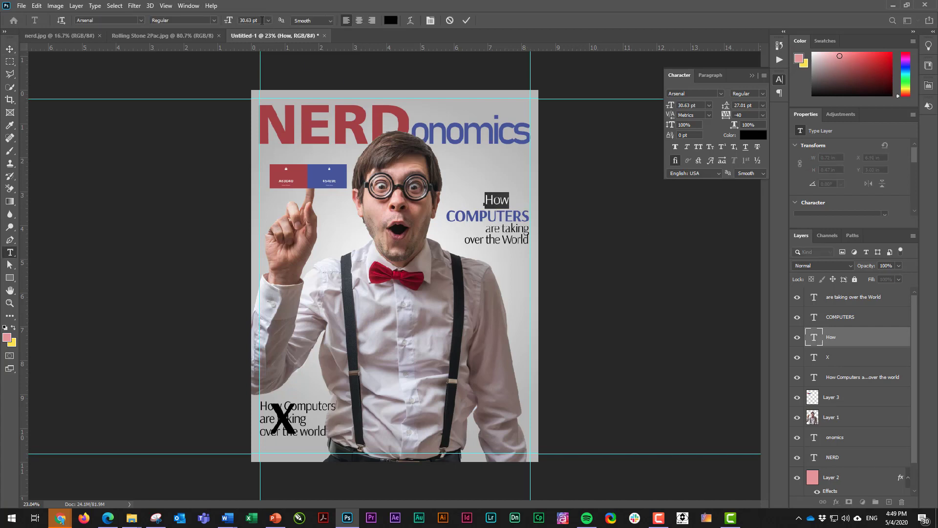
click(262, 21)
text(26)
key(Return)
click(467, 21)
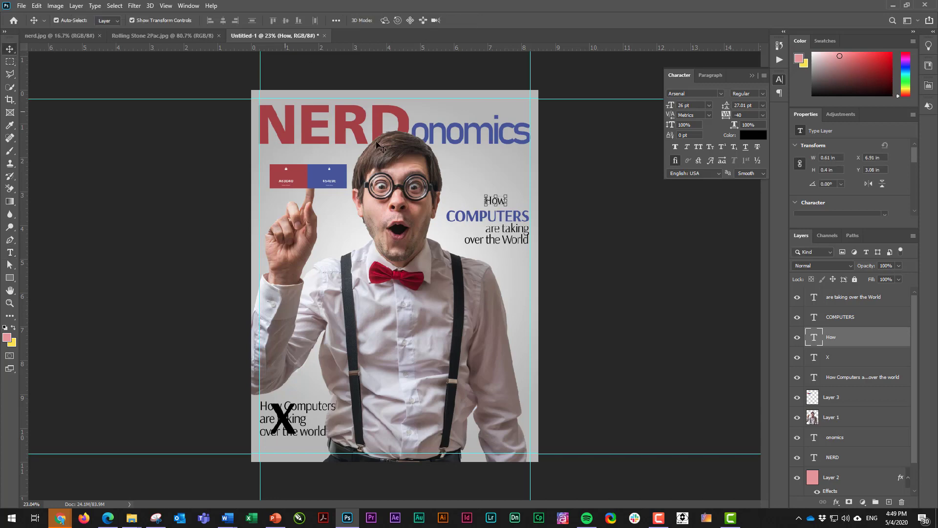
scroll(498, 200, up, 3)
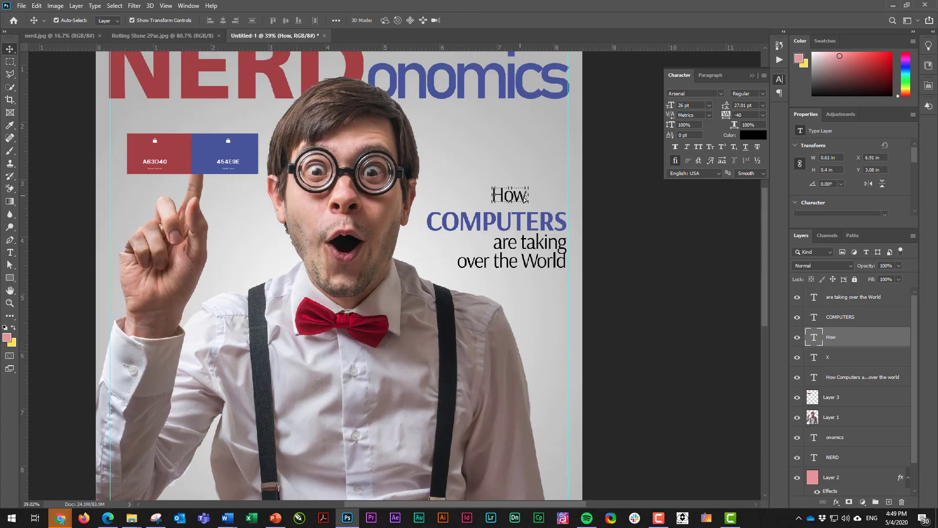
drag(525, 194, 562, 205)
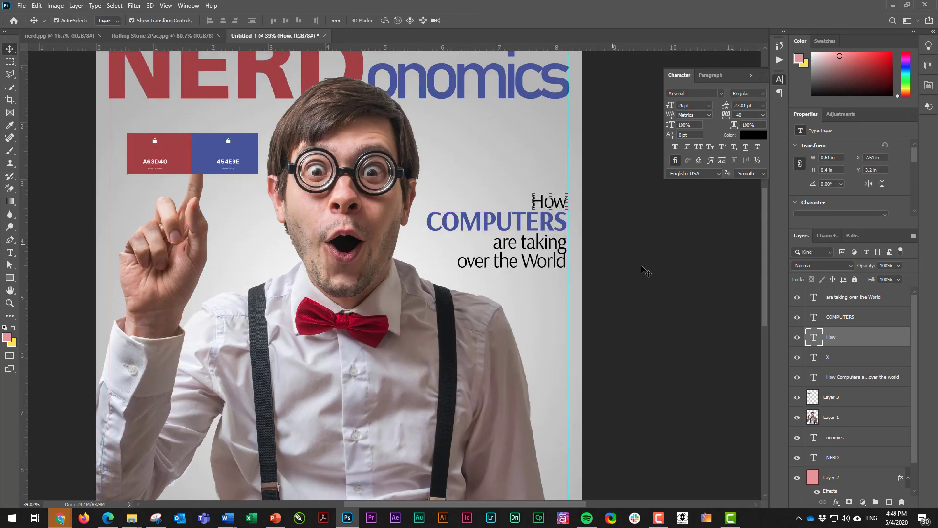
click(658, 279)
scroll(635, 274, down, 5)
scroll(452, 247, up, 3)
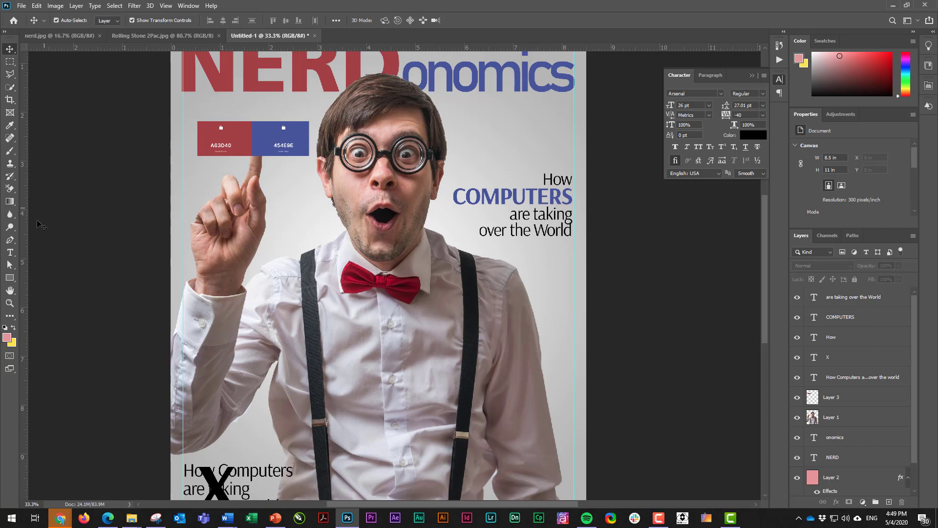
Draw a thin rectangle rule above the How line filled with red a53c41
drag(10, 277, 49, 281)
drag(574, 168, 449, 168)
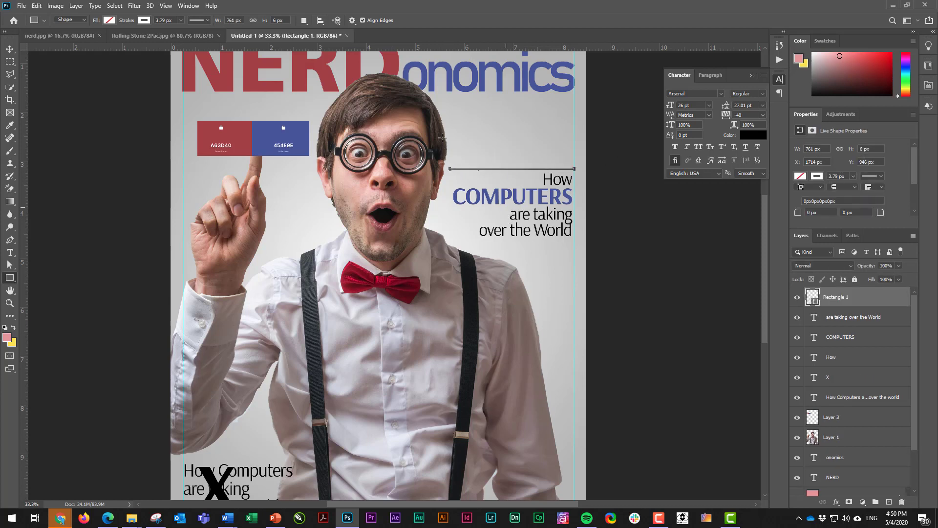
click(113, 20)
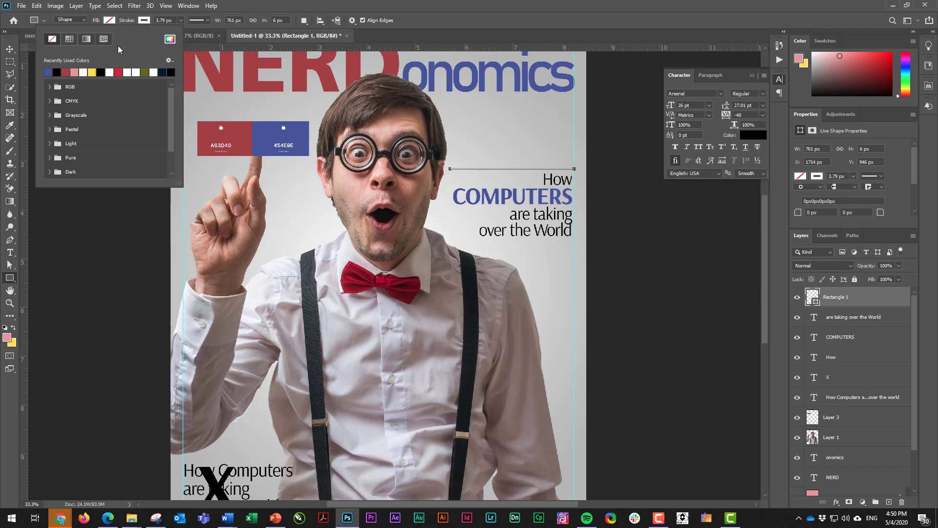
click(170, 39)
click(240, 129)
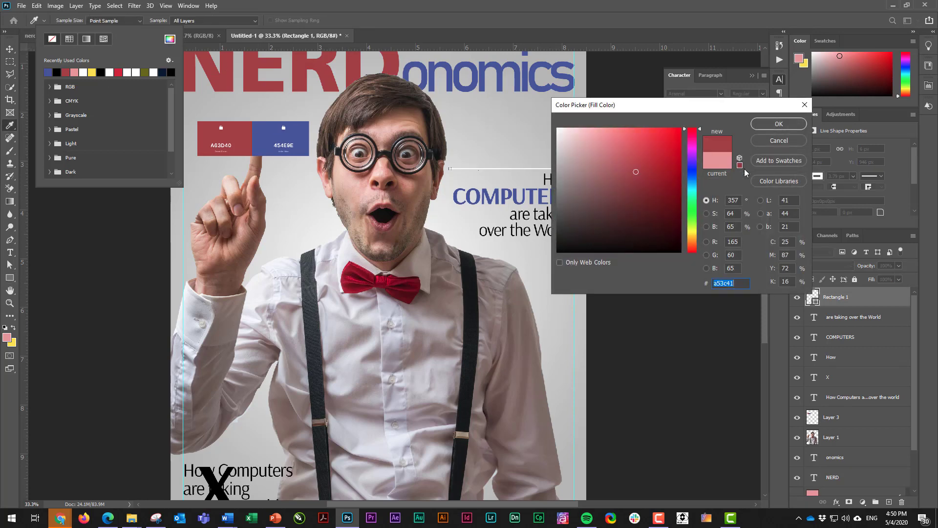
click(779, 124)
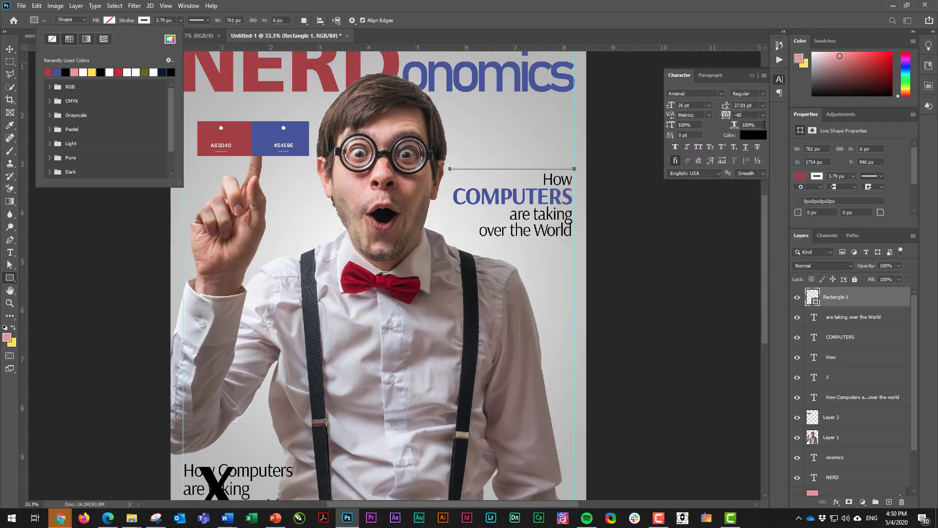
Set the rule's stroke to No Color so it is a solid red line
click(10, 49)
scroll(515, 173, up, 3)
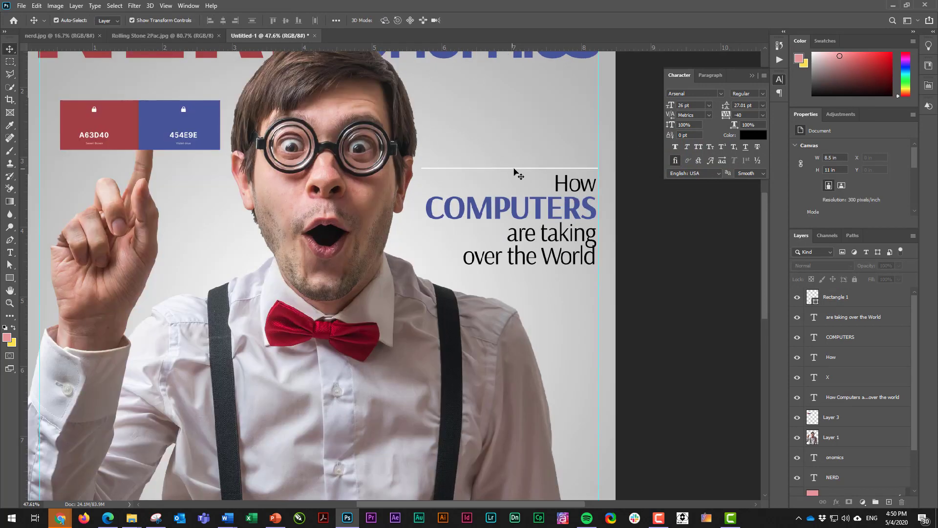
click(518, 169)
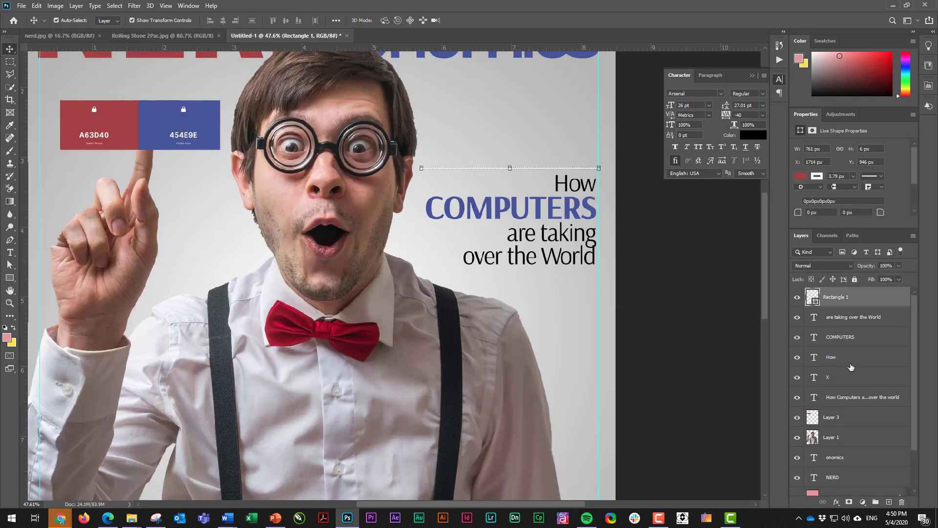
double_click(812, 296)
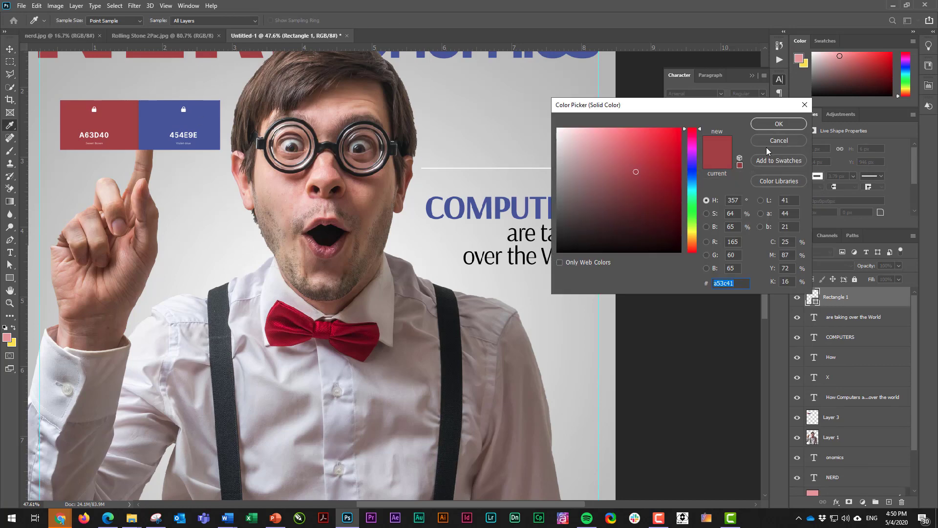
key(Return)
click(10, 277)
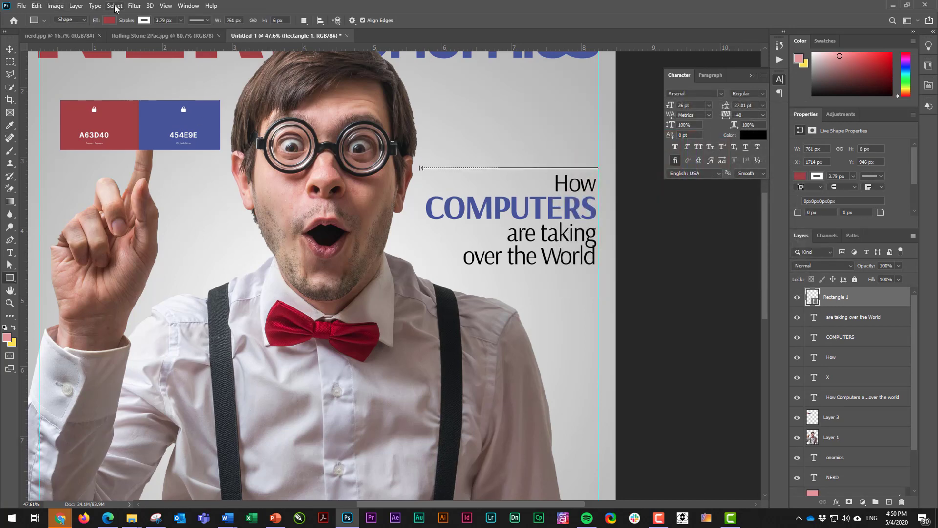
click(144, 20)
click(86, 39)
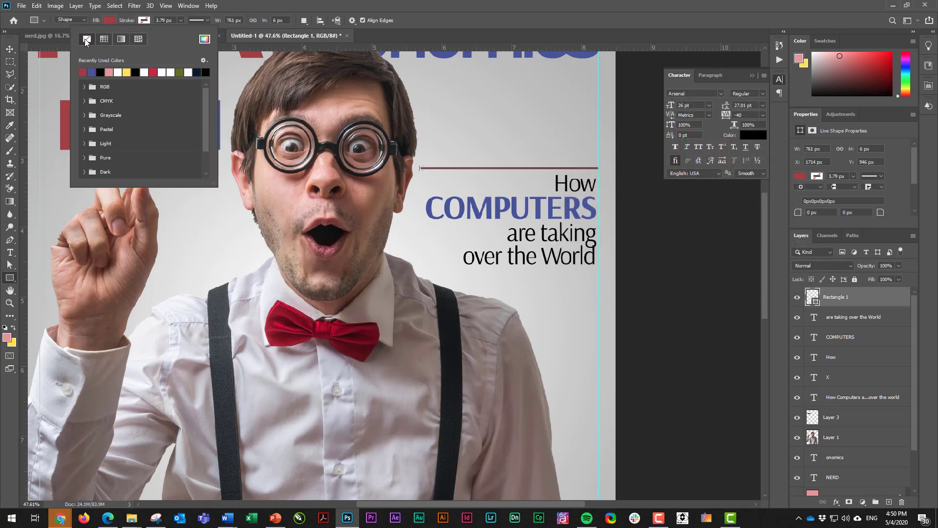
click(9, 49)
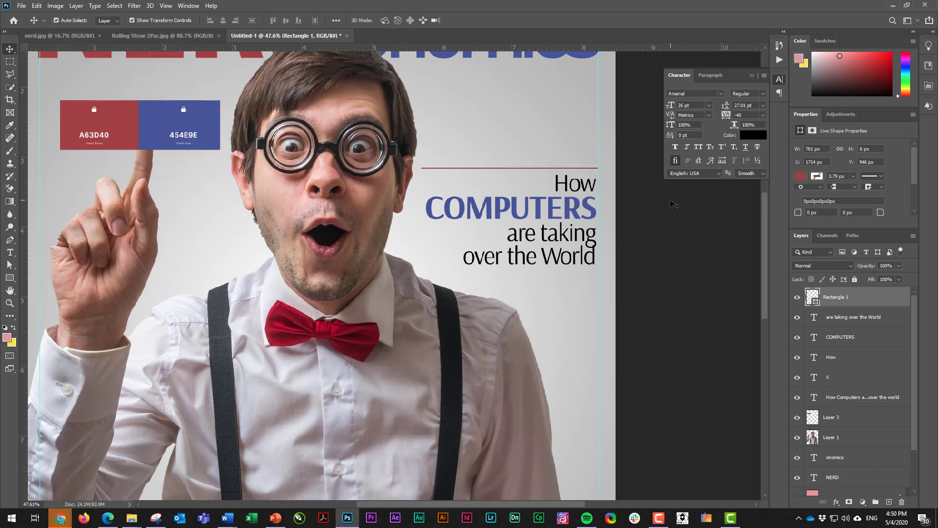
click(527, 168)
Duplicate Rectangle 1 and nudge the copy below 'over the World' with three Shift+Down presses
right_click(832, 295)
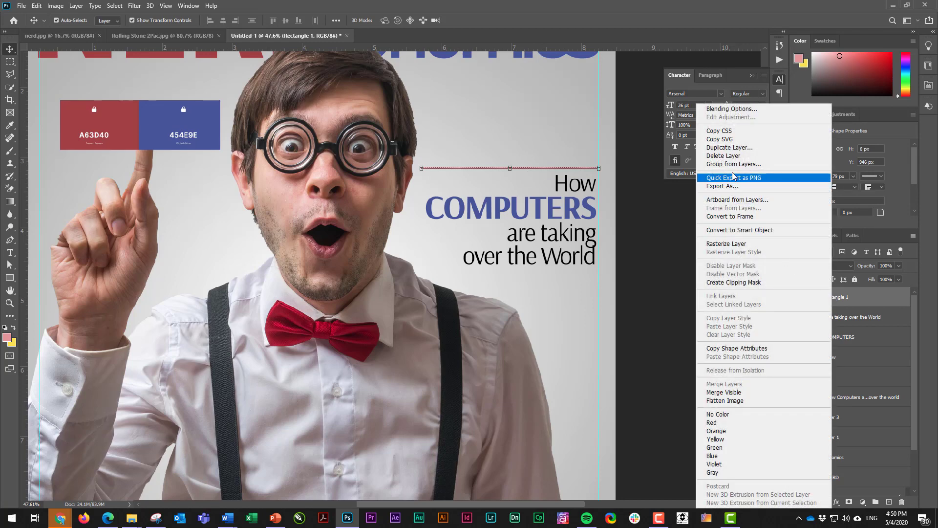
click(732, 149)
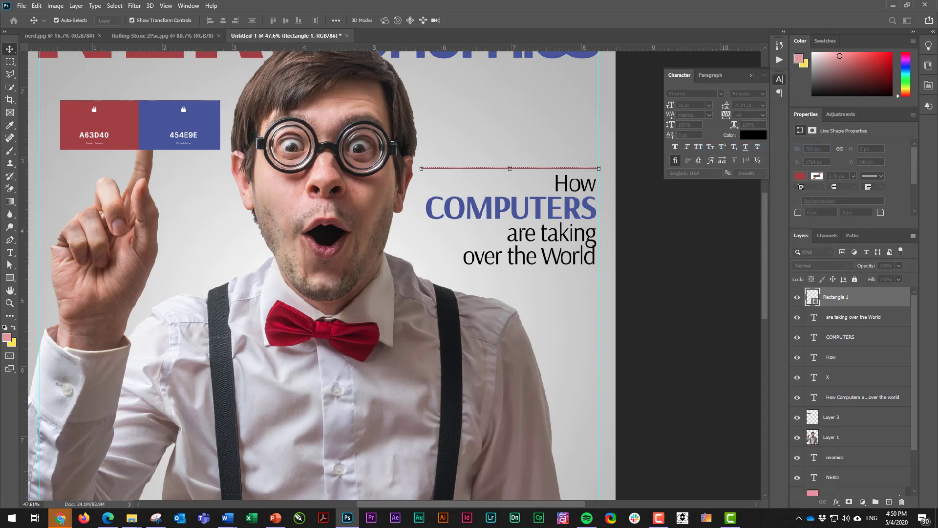
drag(610, 177, 384, 123)
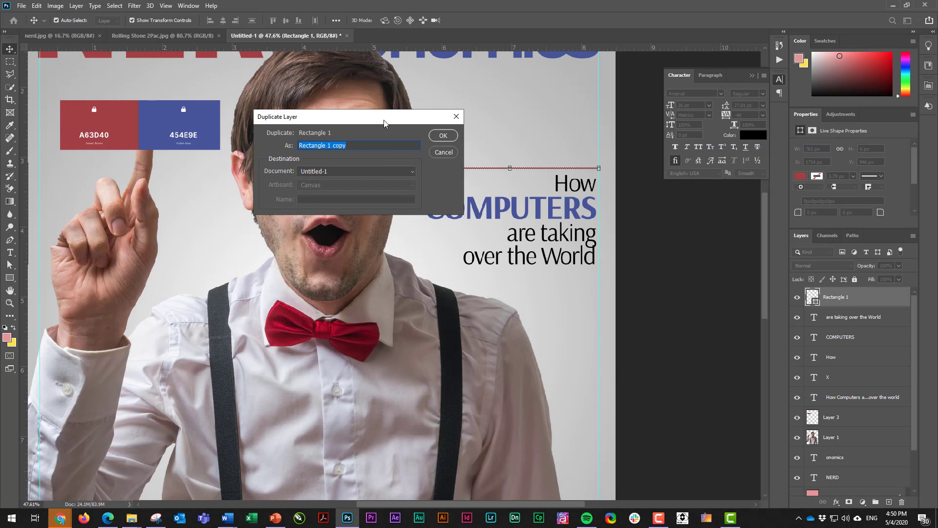
click(441, 136)
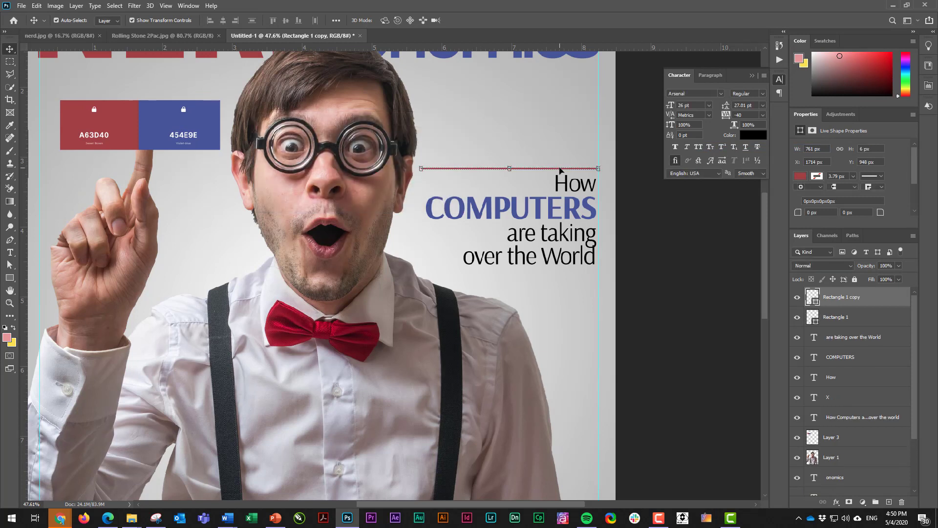
key(shift+Down)
key(shift+Down)
key(shift+Down)
key(shift+Down)
key(shift+Down)
key(shift+Down)
key(shift+Down)
key(shift+Down)
key(shift+Down)
key(shift+Down)
key(shift+Down)
key(shift+Down)
key(shift+Down)
key(shift+Down)
key(shift+Down)
key(shift+Down)
key(shift+Down)
key(shift+Down)
key(shift+Down)
key(shift+Down)
key(shift+Down)
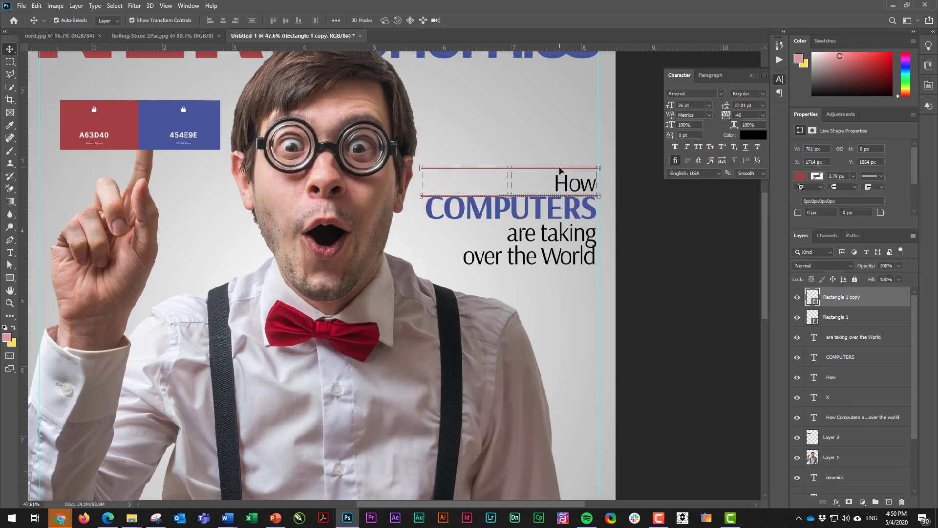
key(shift+Down)
key(shift+Down)
key(shift+Down)
key(shift+Down)
key(shift+Down)
key(shift+Down)
key(shift+Down)
key(shift+Down)
key(shift+Down)
key(shift+Down)
key(shift+Down)
key(shift+Down)
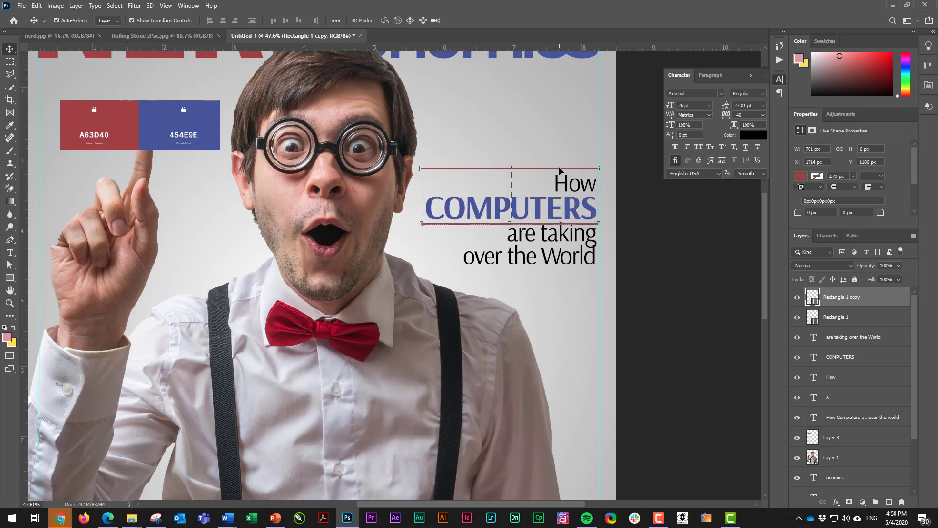
key(shift+Down)
key(shift+Down)
key(shift+Down)
key(shift+Down)
key(shift+Down)
key(shift+Down)
key(shift+Down)
key(shift+Down)
key(shift+Down)
key(shift+Down)
key(shift+Down)
key(shift+Down)
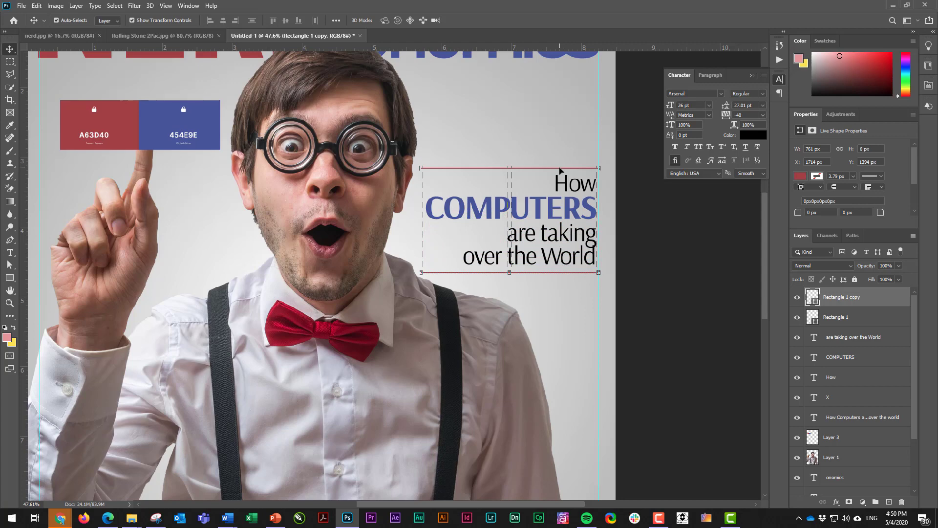
click(669, 220)
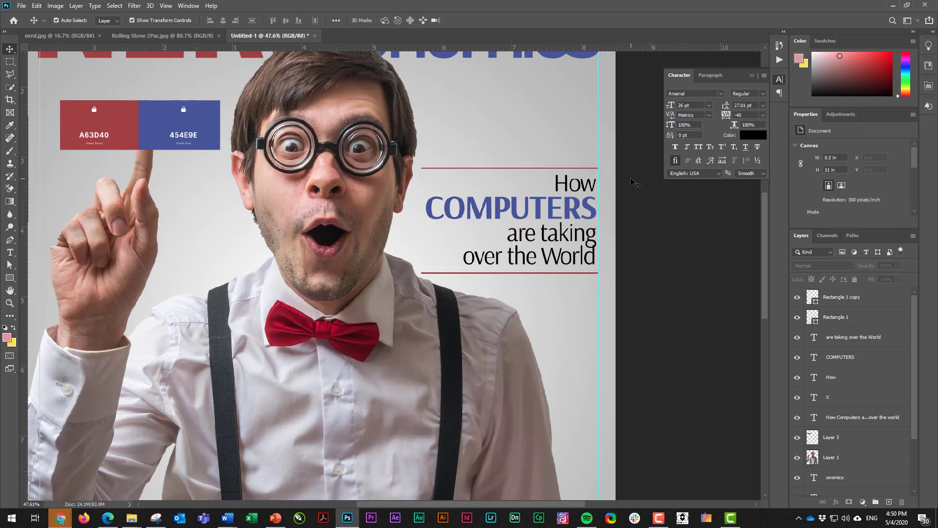
scroll(611, 195, down, 3)
scroll(538, 215, up, 2)
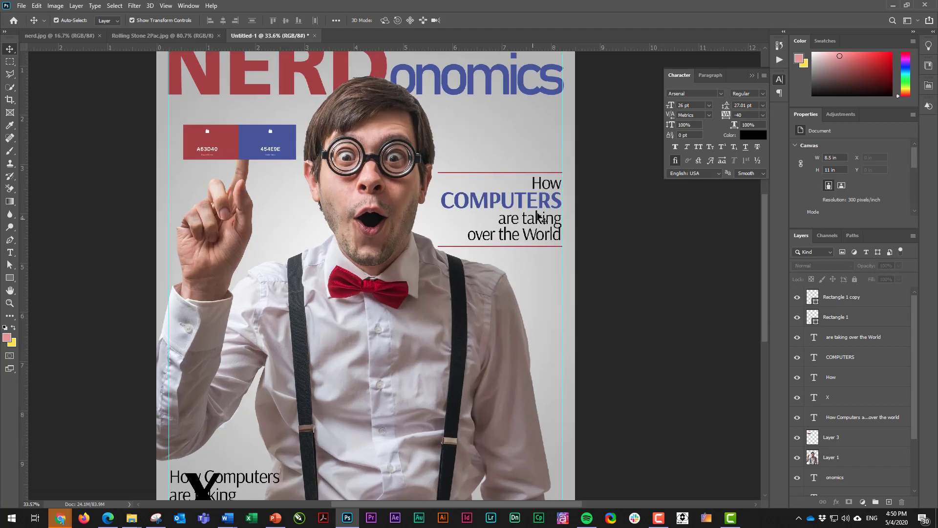
Select How, COMPUTERS, 'are taking over the World' and both red rules, then link them
click(550, 186)
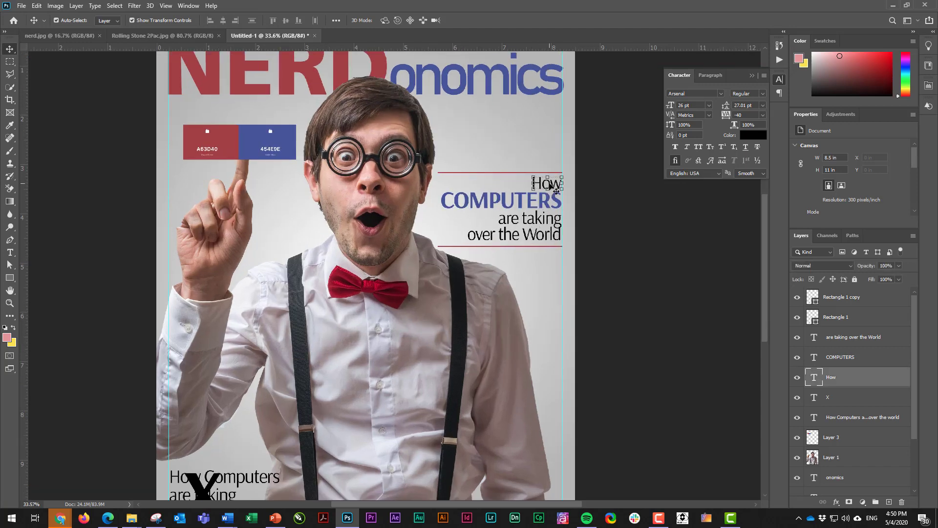
shift+click(488, 200)
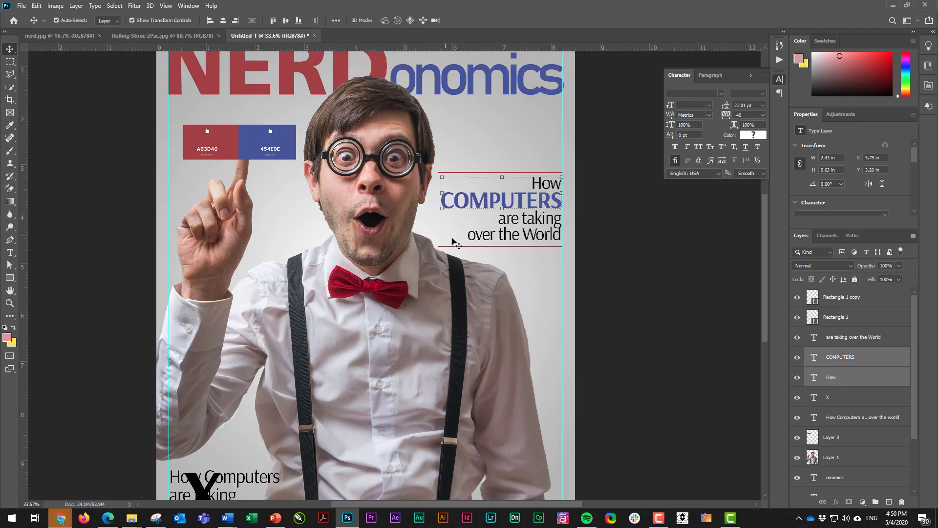
shift+click(507, 239)
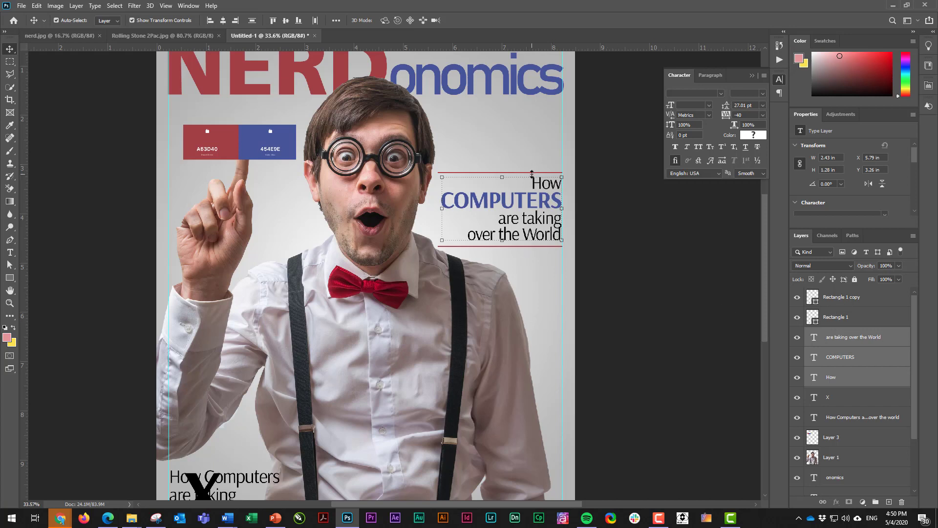
shift+click(874, 298)
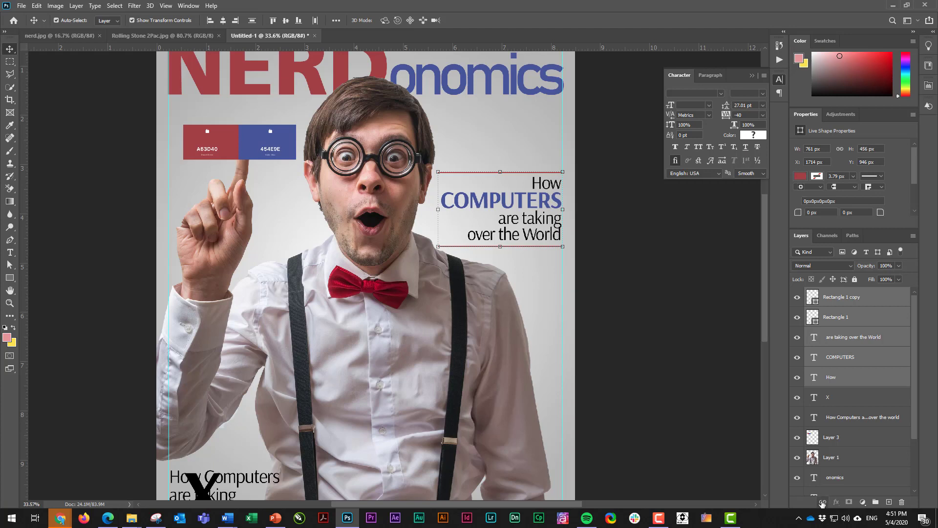
click(822, 503)
Reposition the linked headline group beside the man's face, enlarging it to about 120%
click(549, 207)
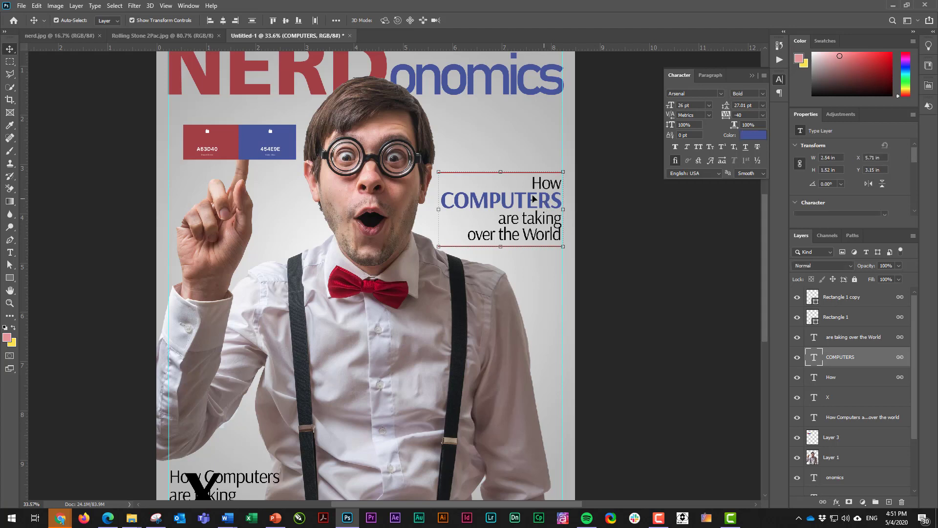
drag(438, 172, 462, 186)
drag(512, 203, 557, 407)
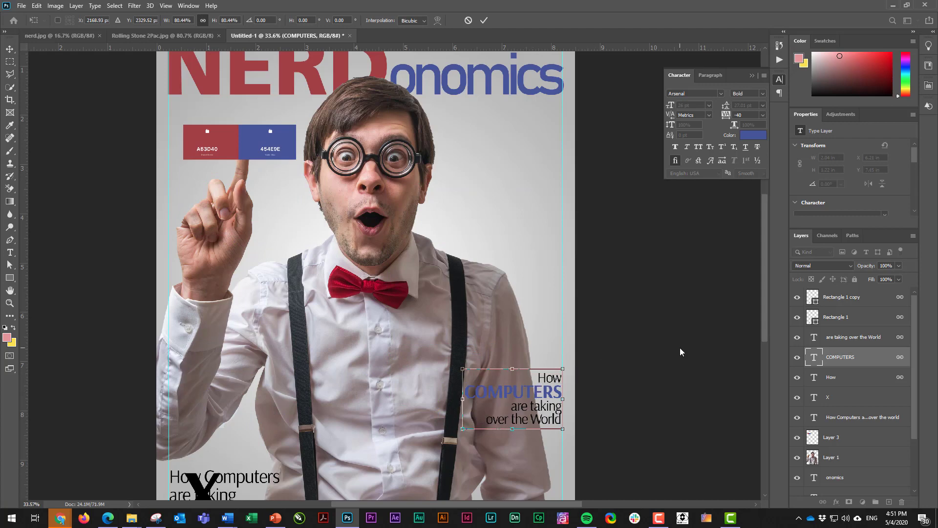
key(Return)
scroll(489, 342, down, 2)
scroll(508, 332, up, 1)
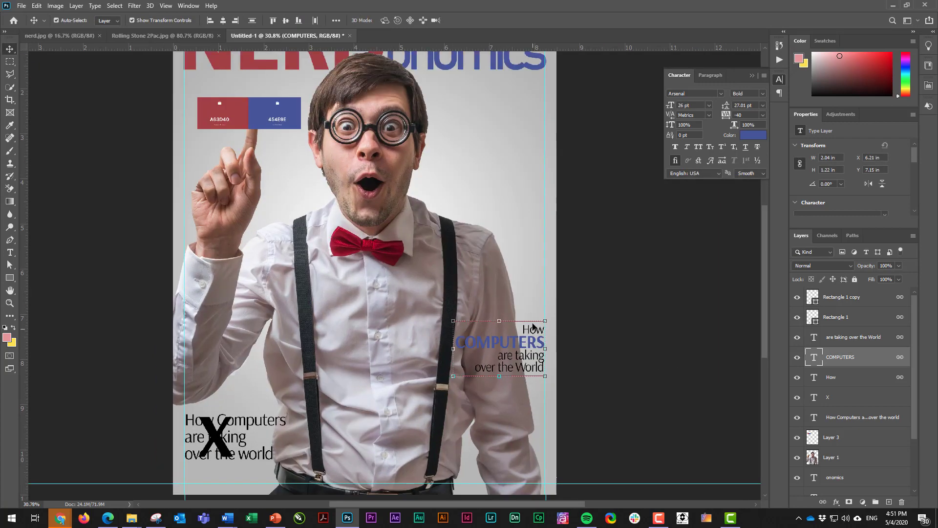
click(533, 312)
drag(533, 335, 531, 158)
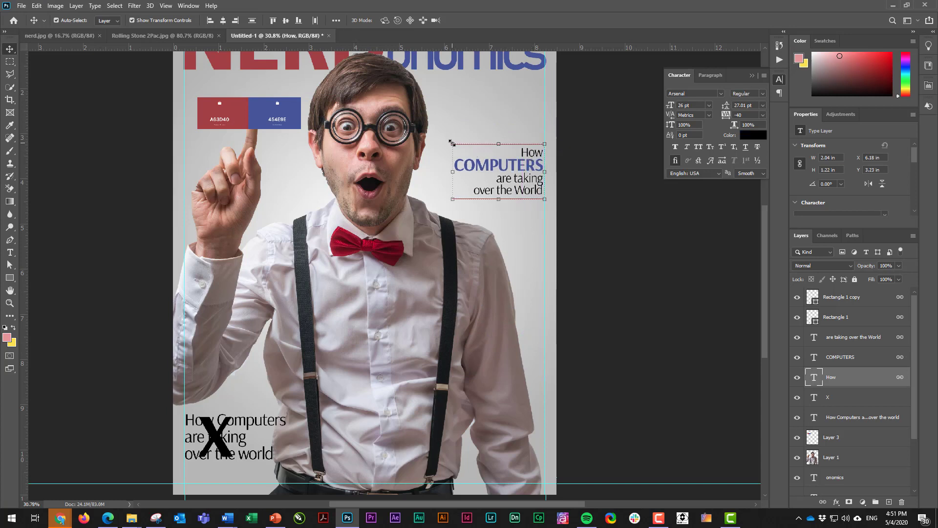
drag(452, 143, 434, 134)
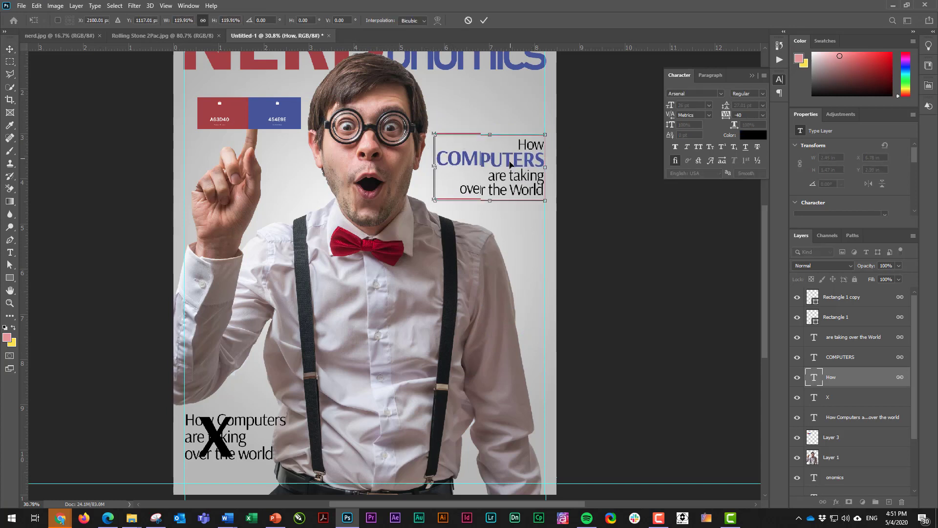
drag(510, 164, 510, 169)
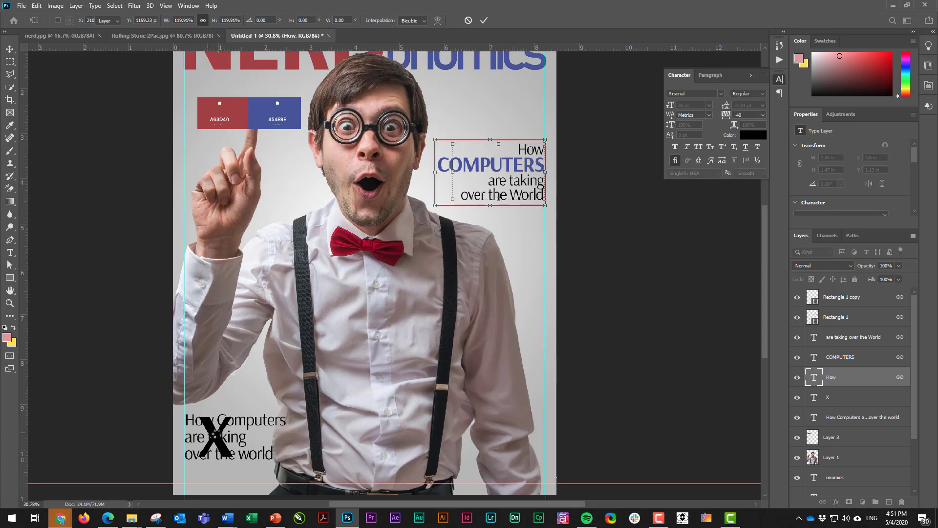
Commit the headline resize and delete the How text and black X layers
key(Return)
key(Delete)
key(Delete)
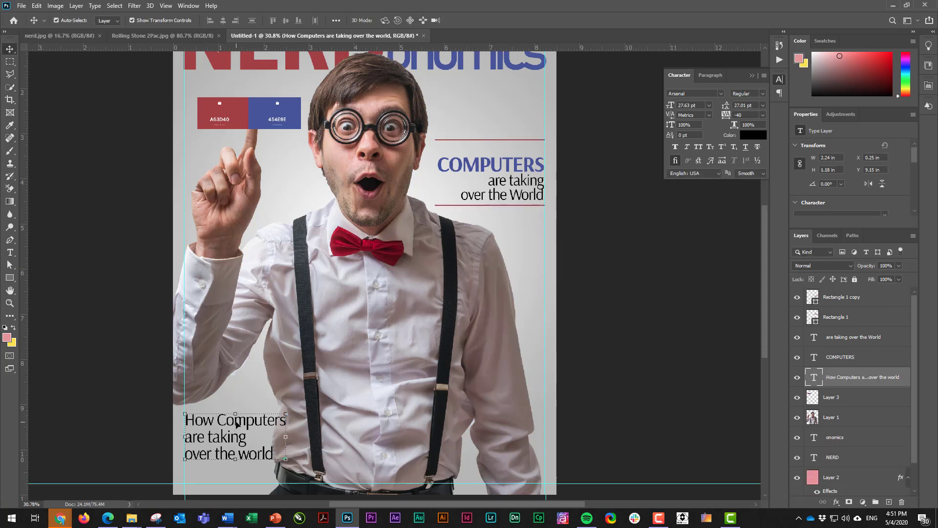
key(Delete)
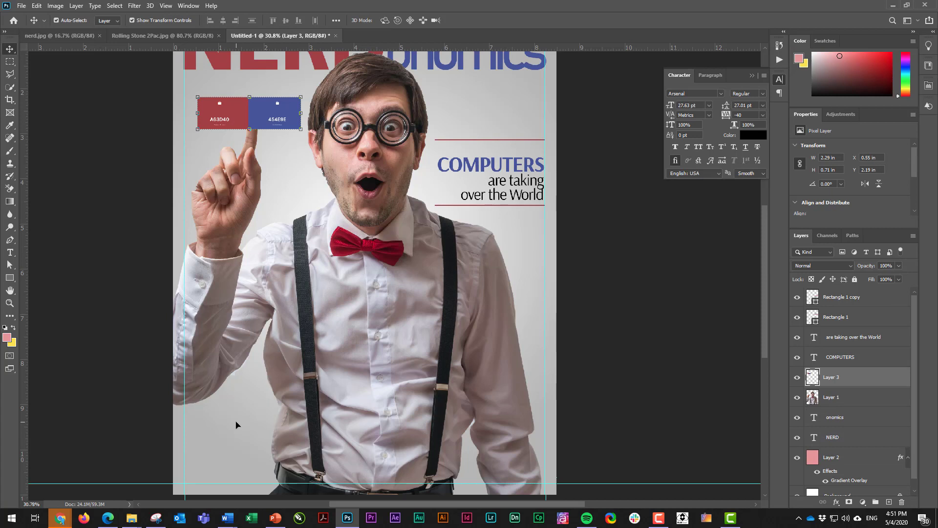
scroll(259, 313, up, 5)
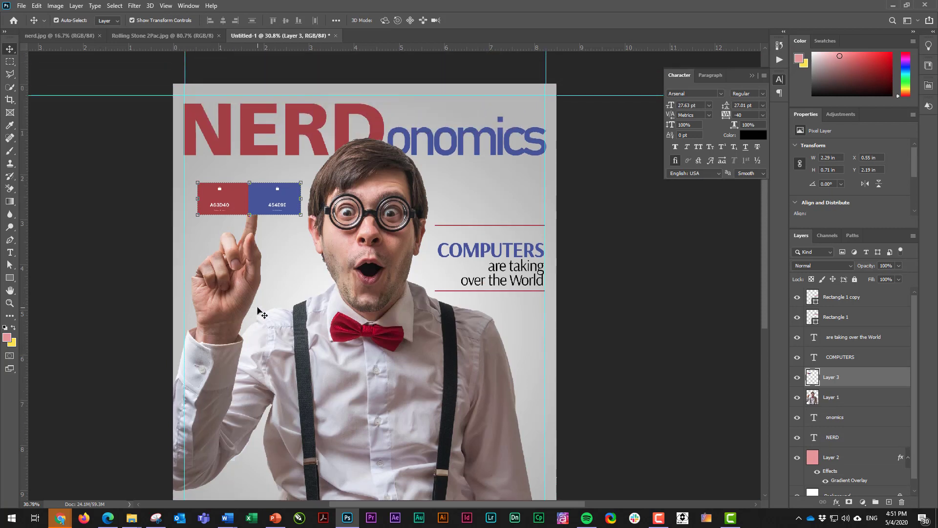